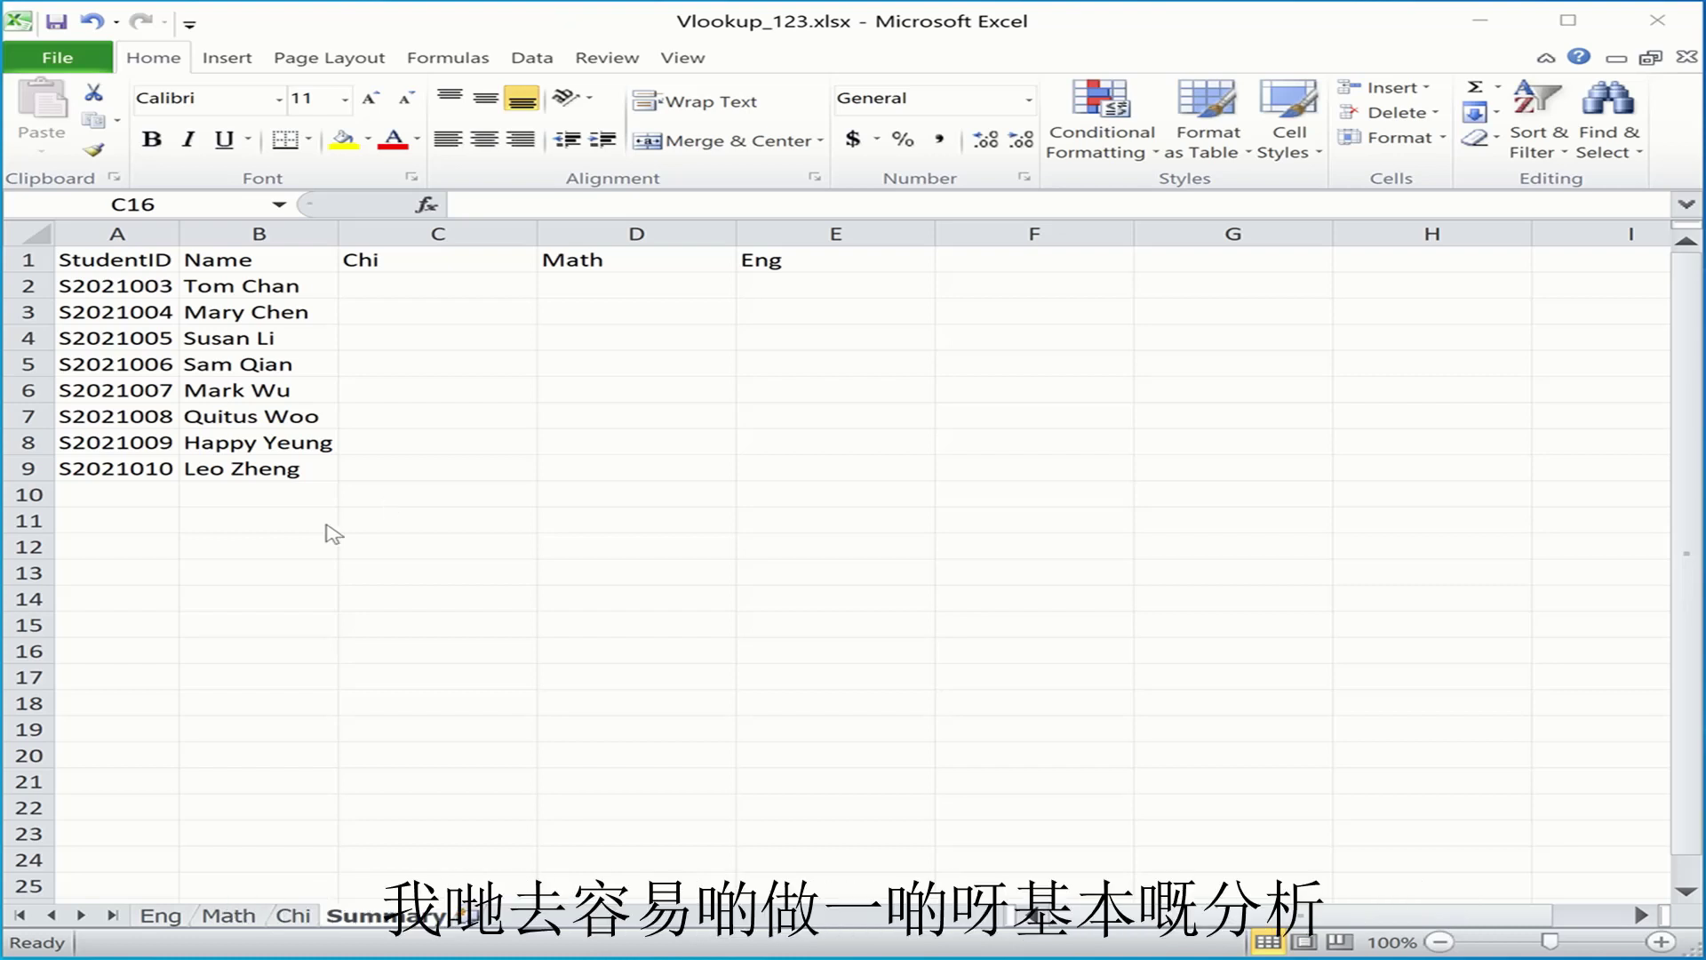
Browse the Eng, Math and Chi marks sheets, then return to Summary
left_click(158, 919)
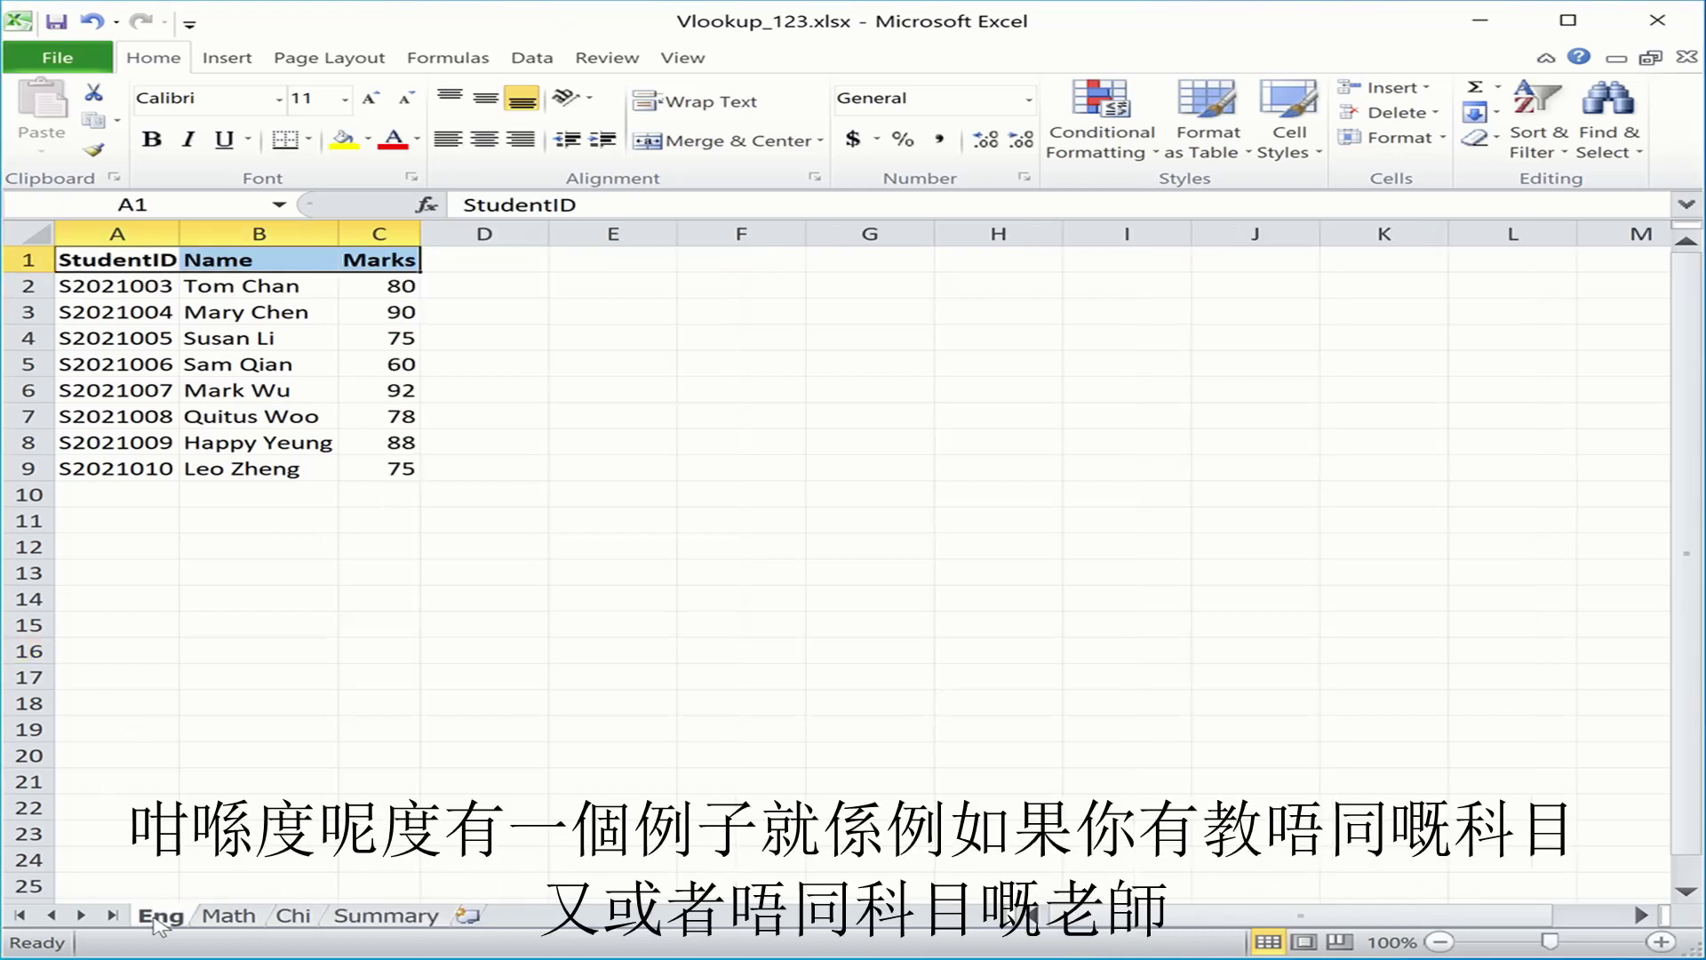
left_click(222, 922)
left_click(313, 918)
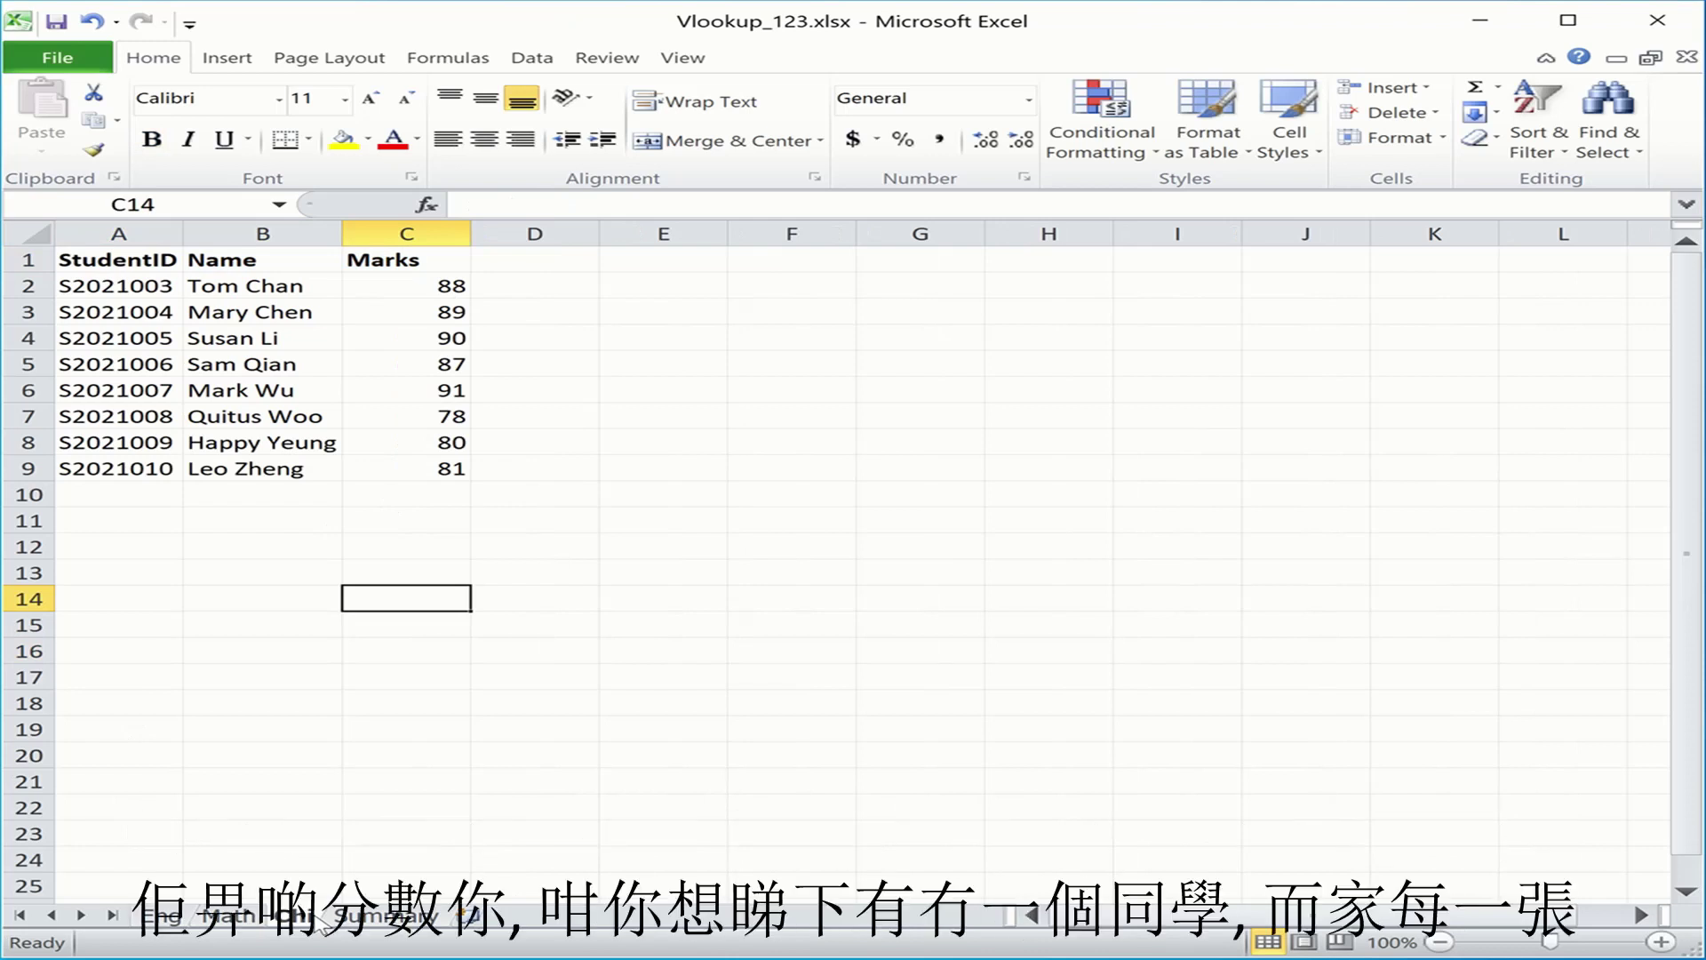
left_click(238, 917)
left_click(169, 920)
left_click(224, 917)
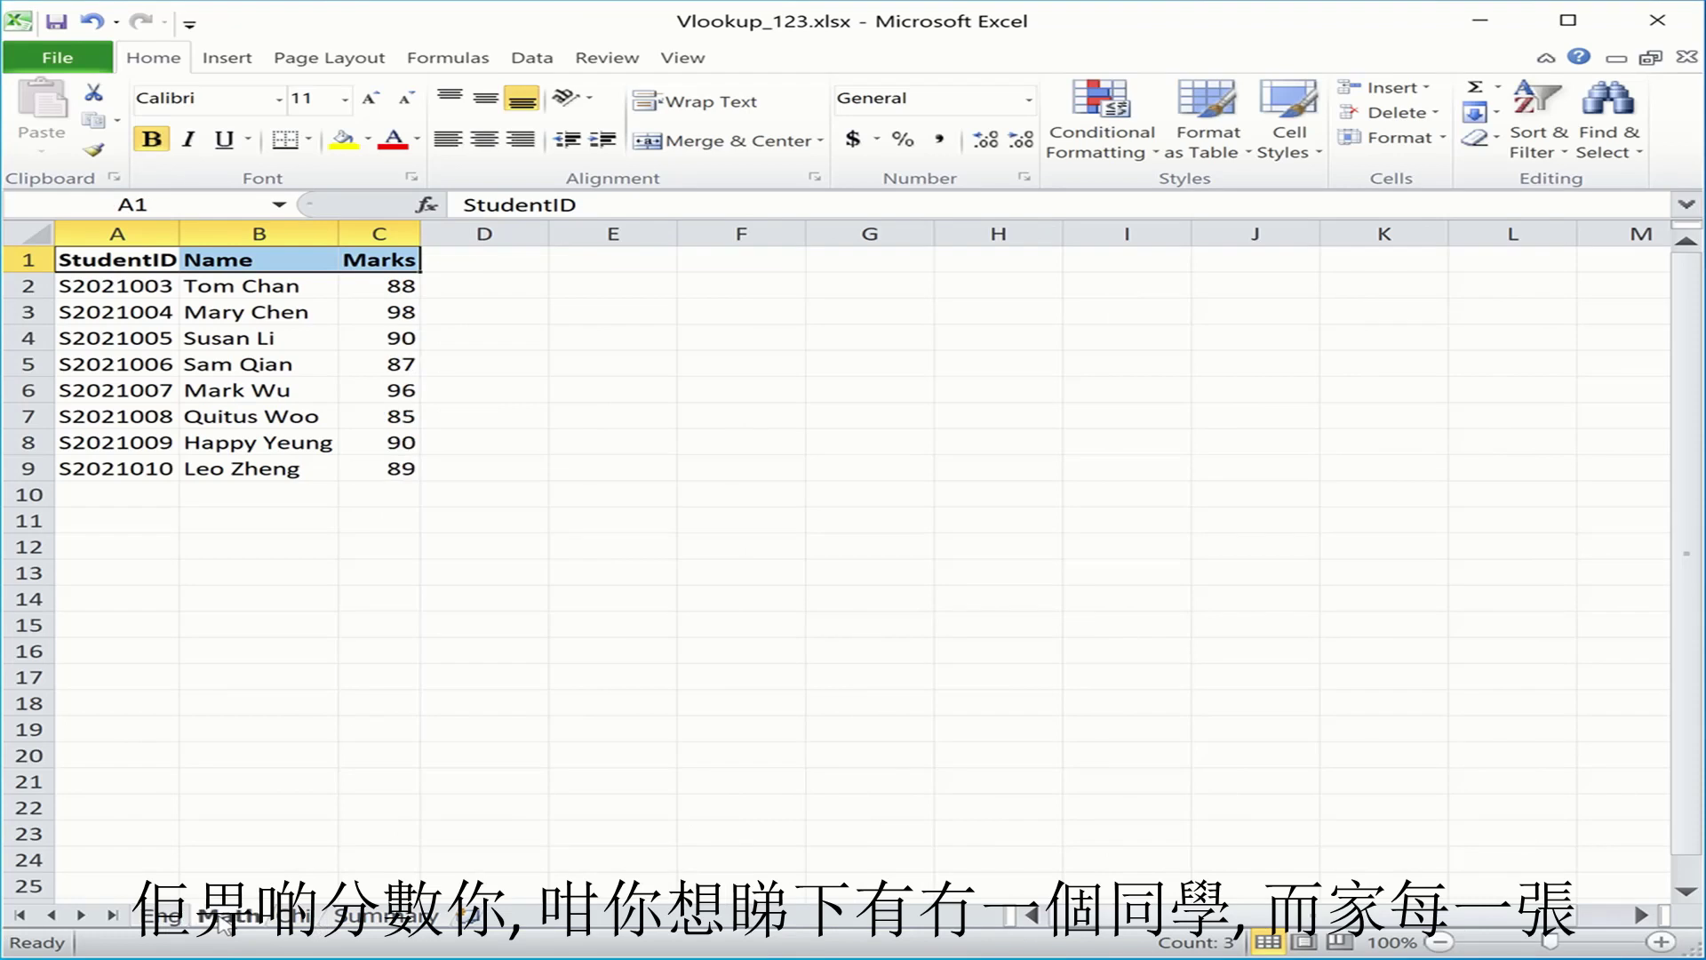
left_click(293, 916)
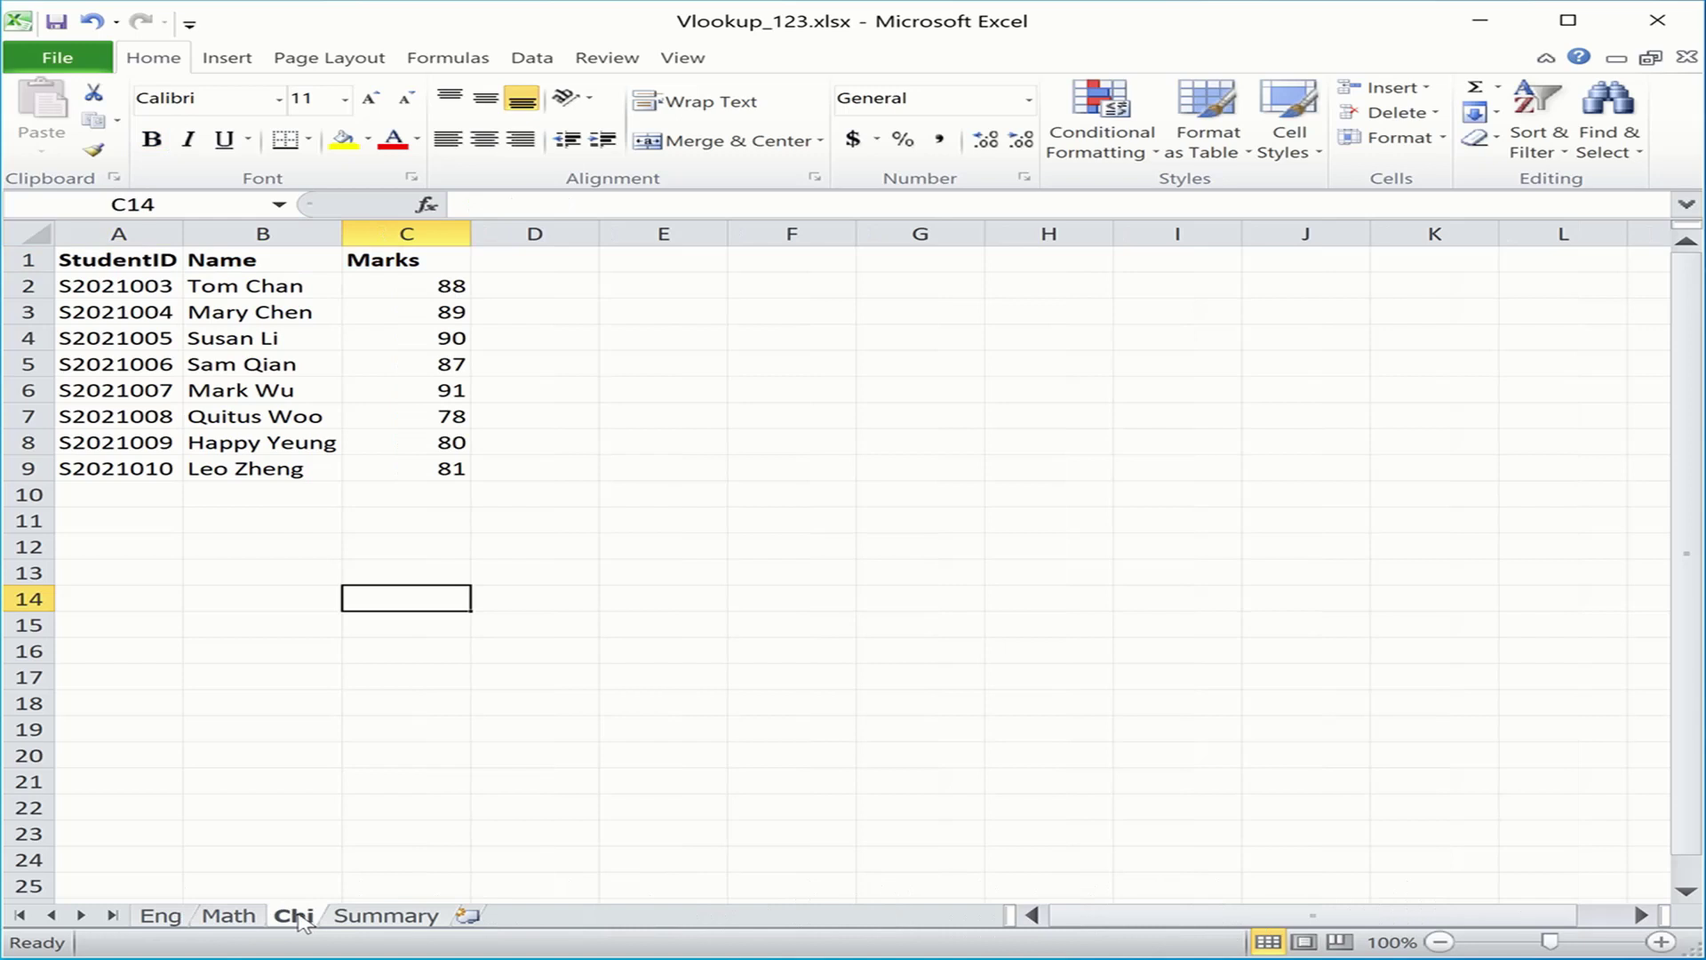
left_click(236, 916)
left_click(160, 916)
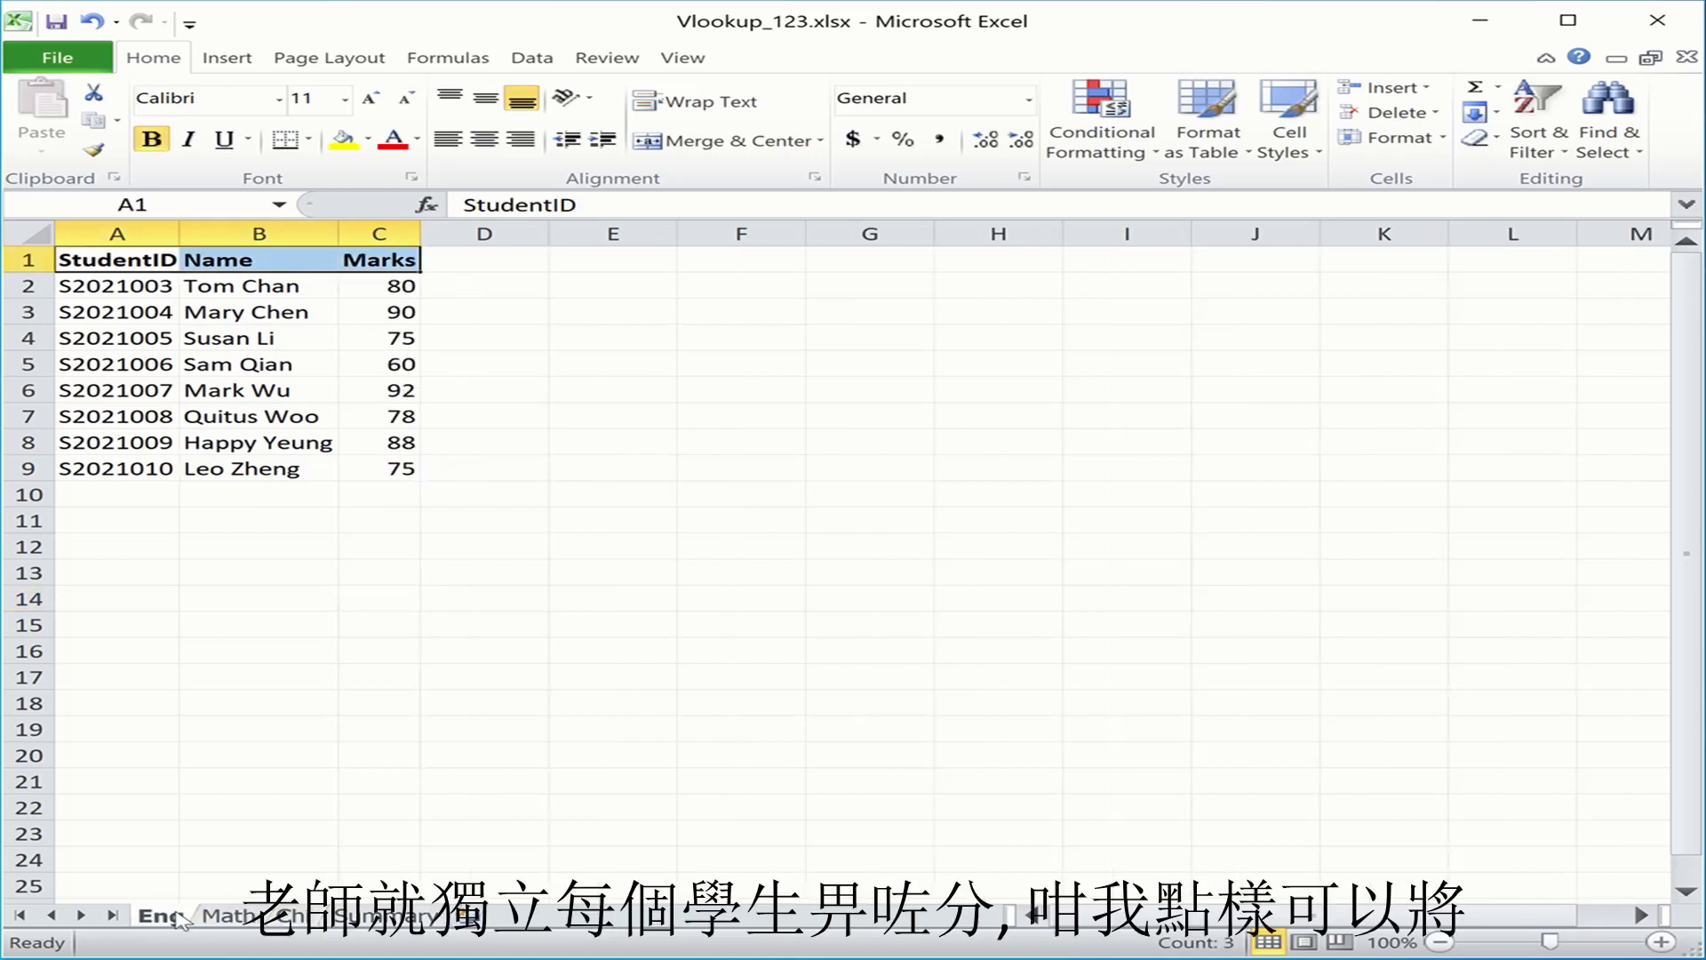
left_click(372, 919)
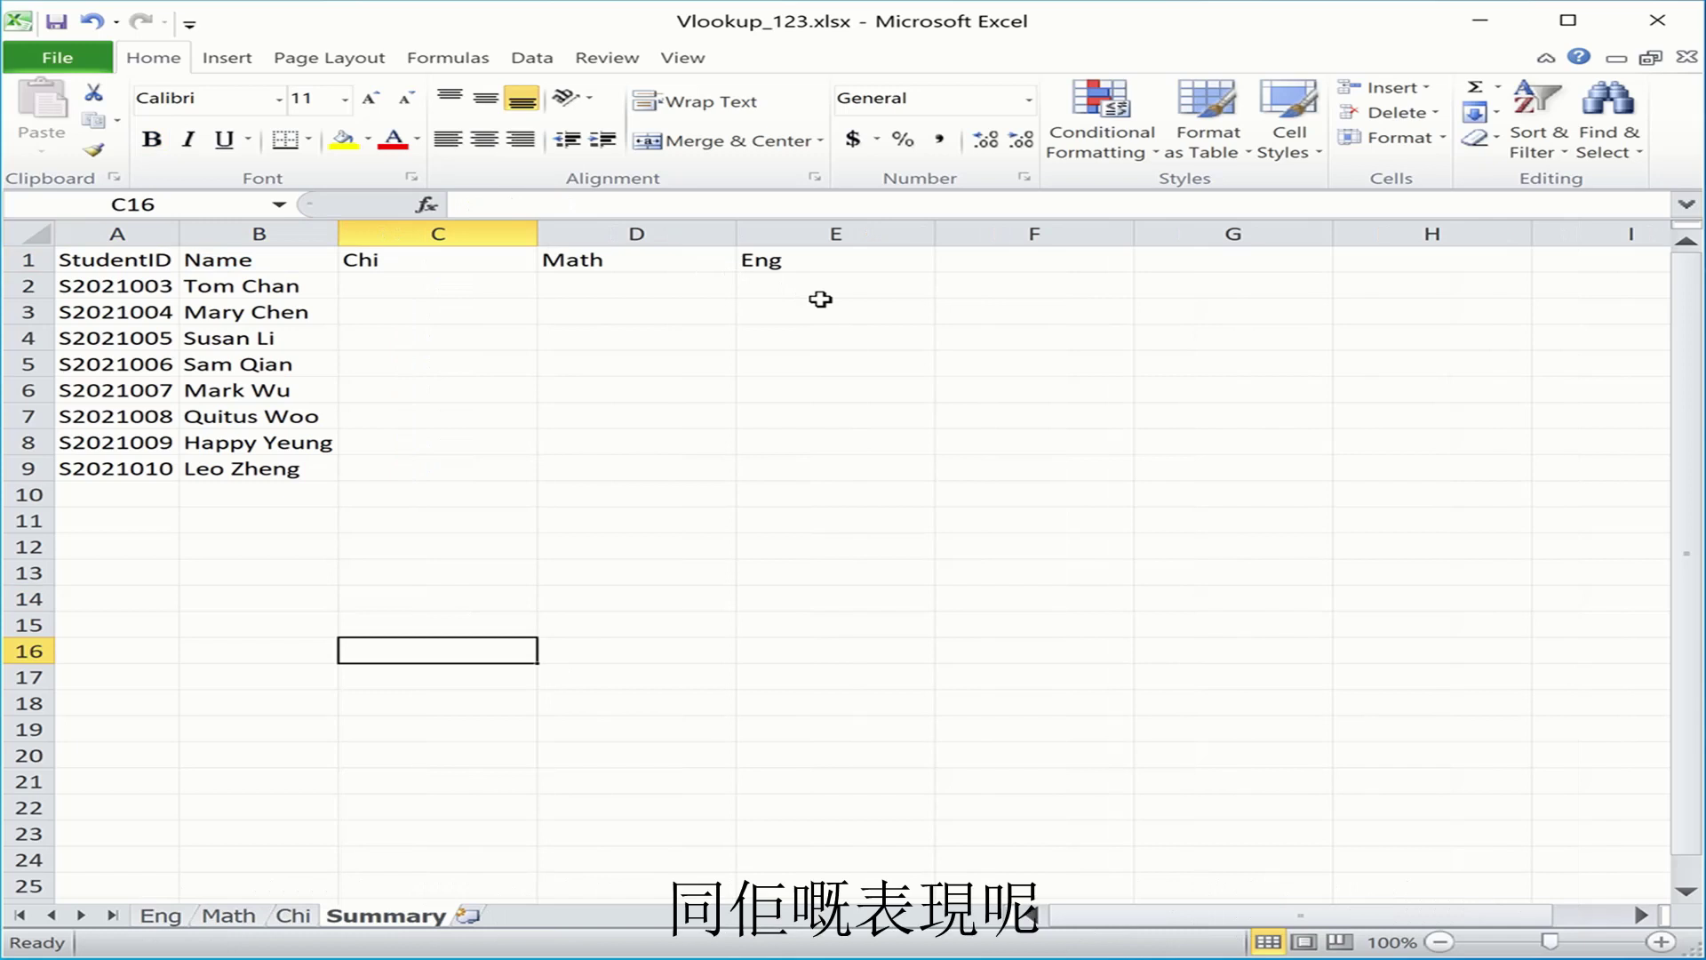
Check the first student's name on Eng and the Marks column on Math
left_click(163, 916)
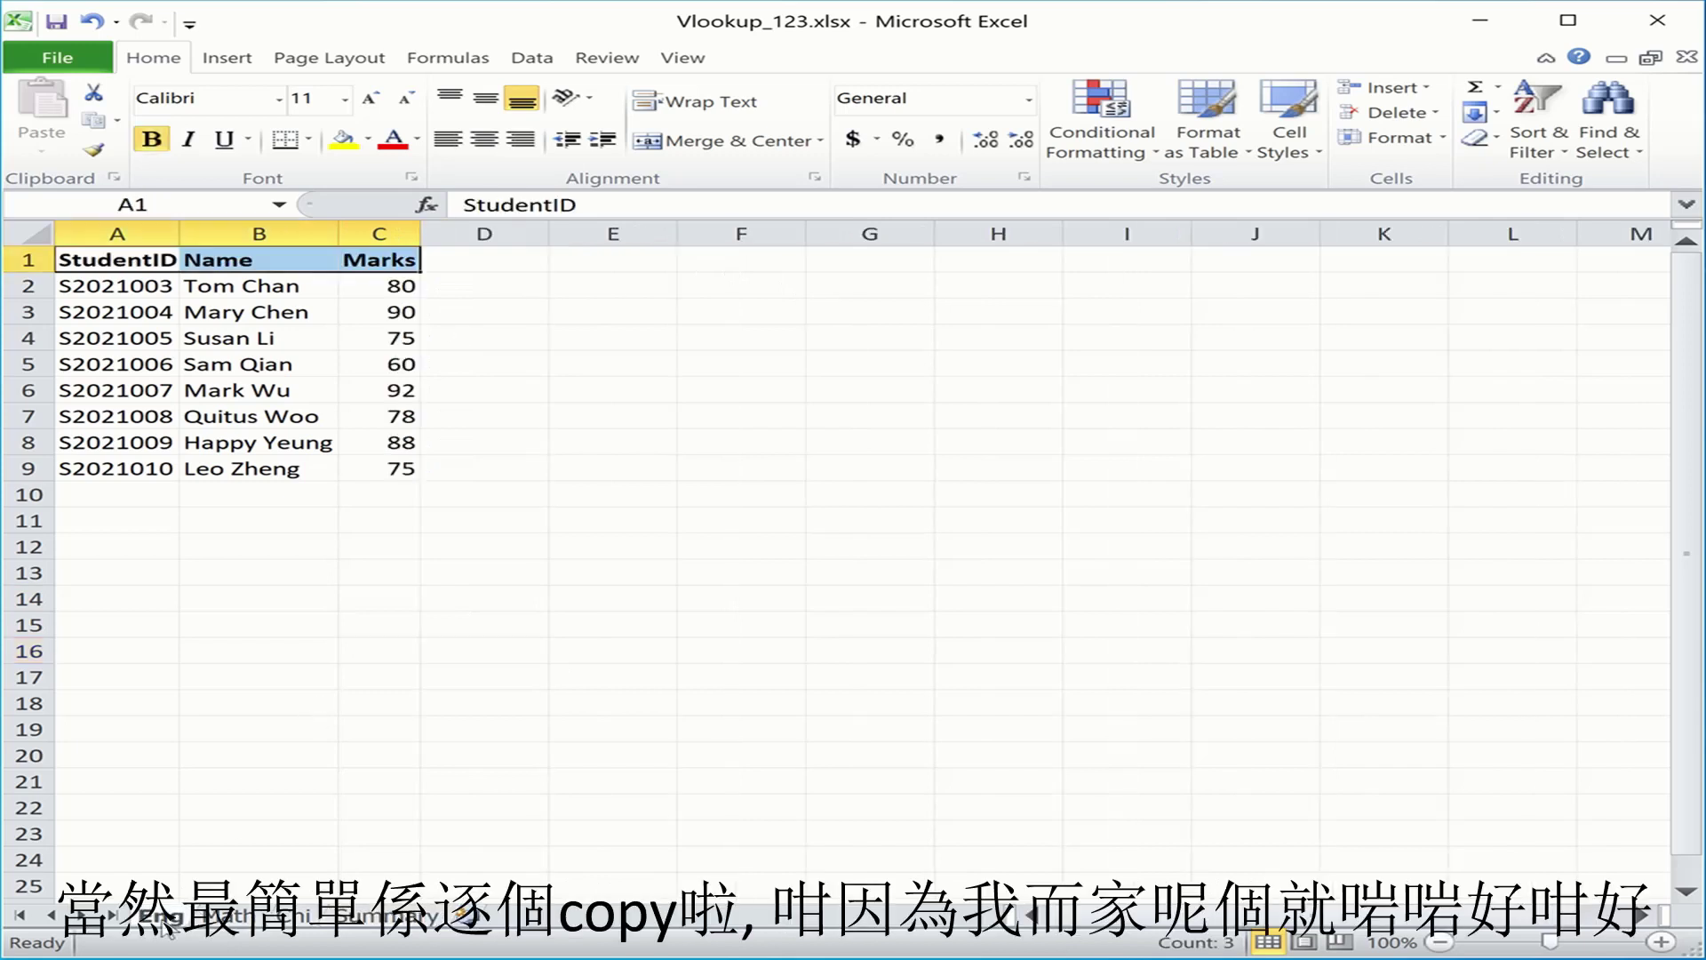
left_click(239, 287)
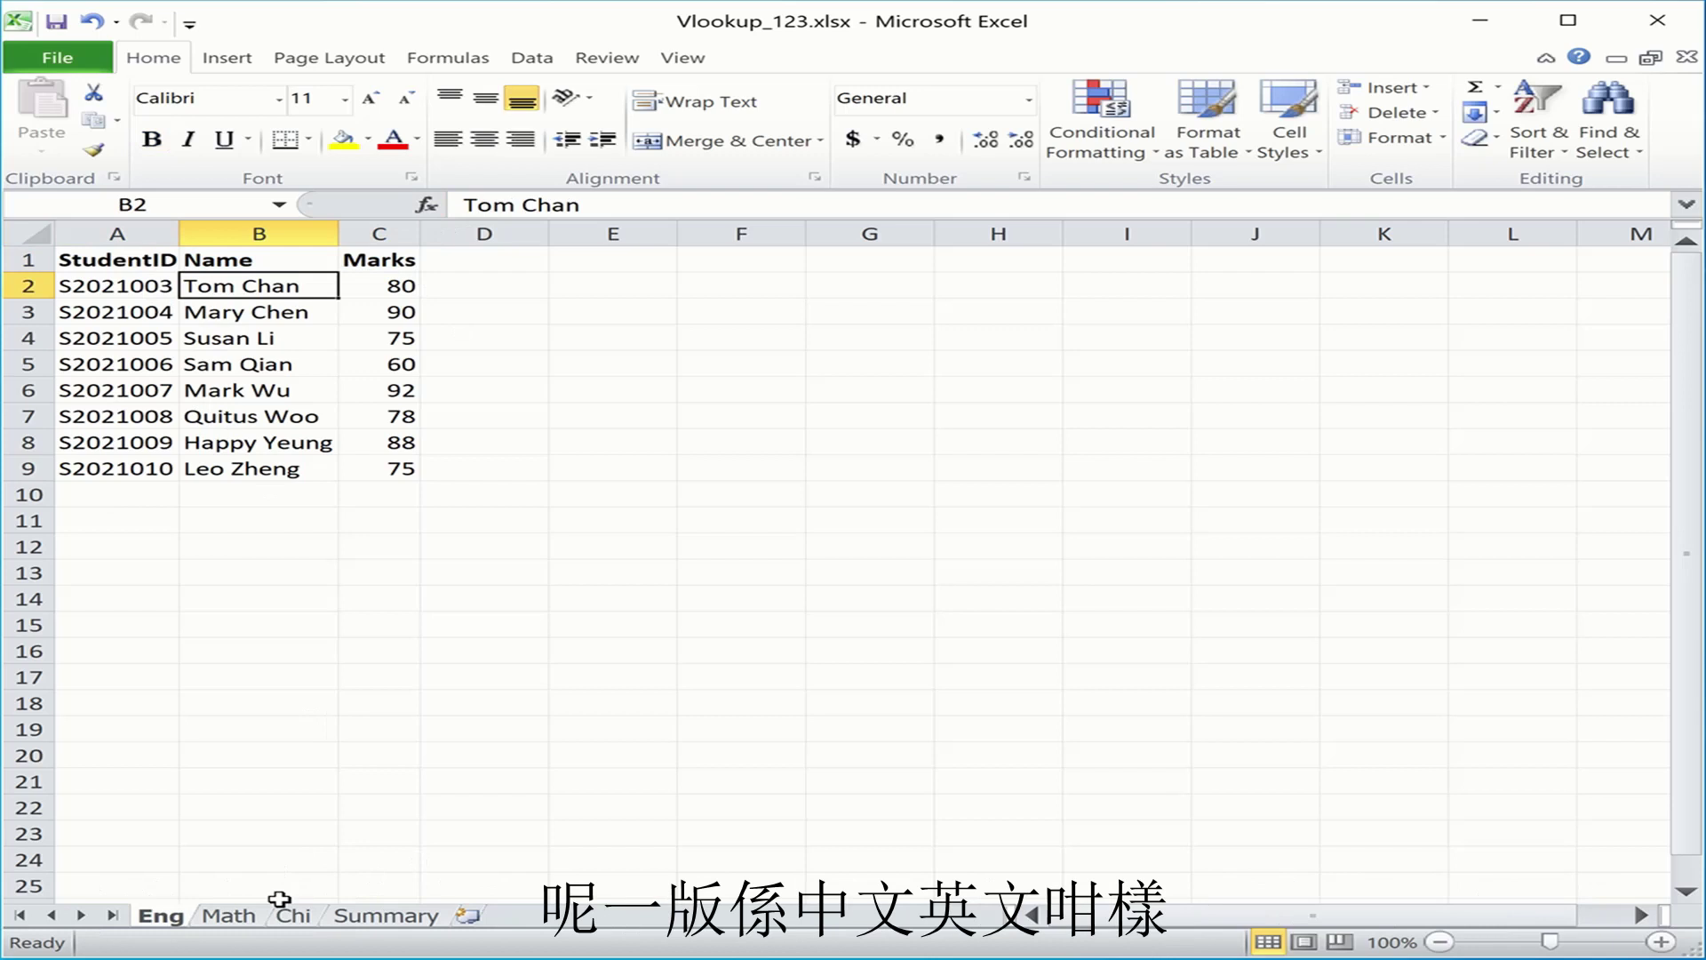
left_click(247, 920)
left_click(427, 286)
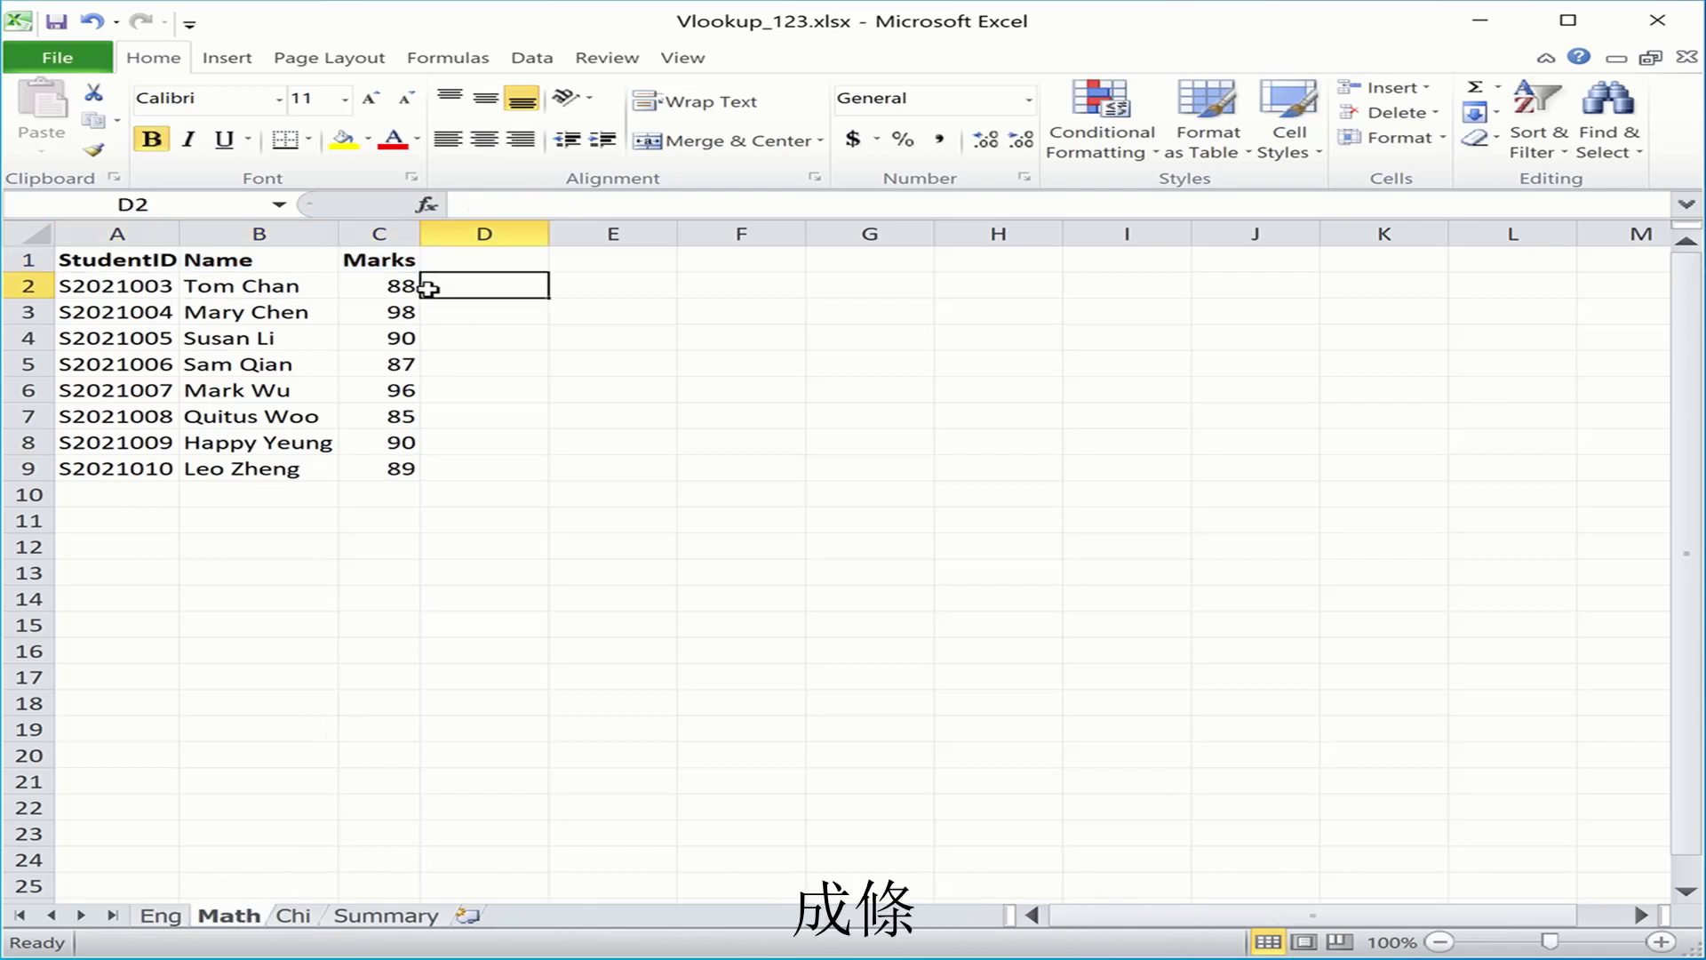
key("Left")
key("shift+Down")
key("shift+Down")
key("shift+Down")
key("shift+Down")
key("shift+Down")
key("shift+Down")
key("shift+Down")
left_click(391, 920)
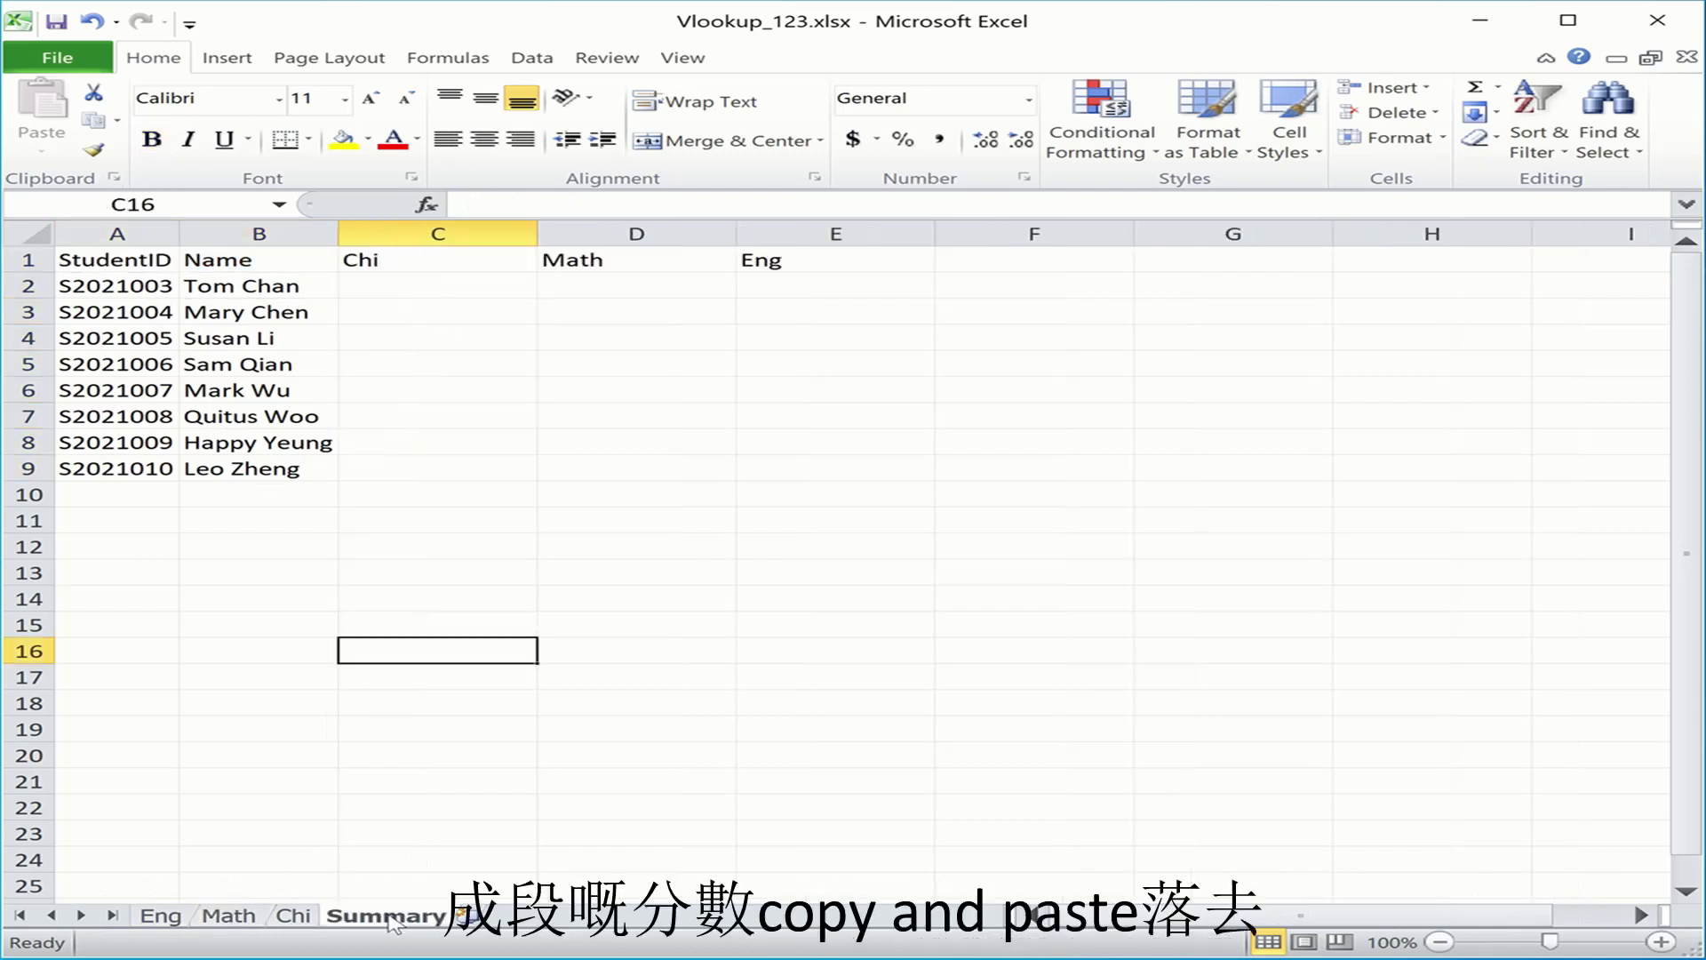
left_click(160, 917)
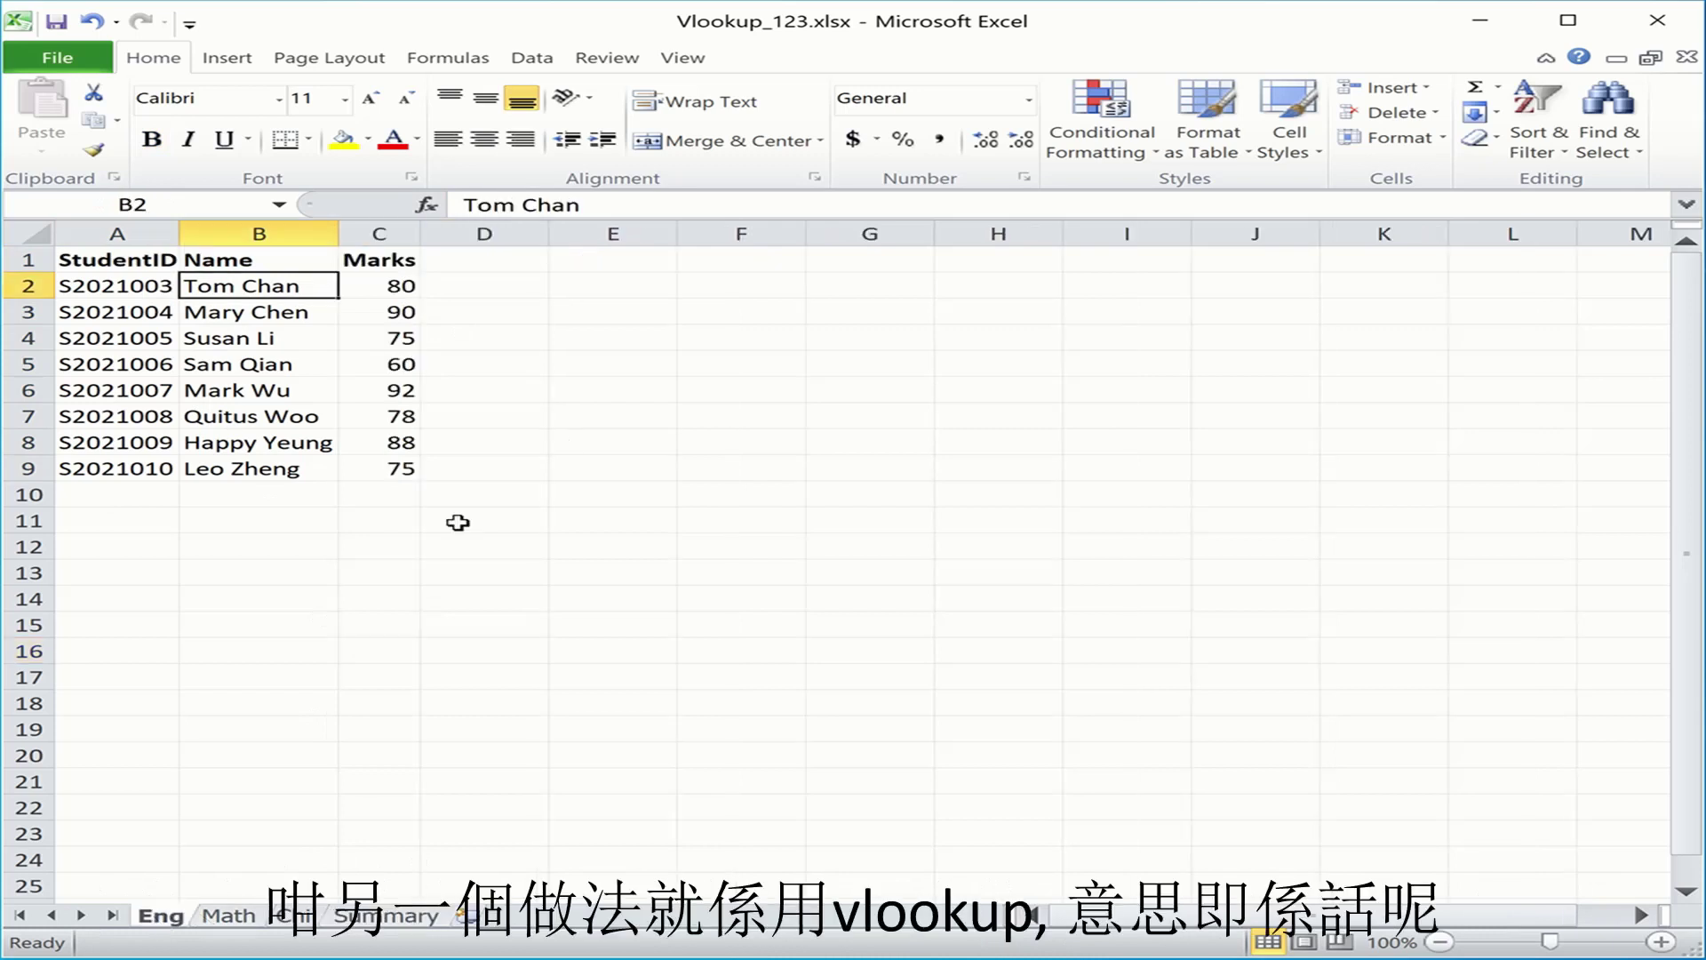
left_click(360, 921)
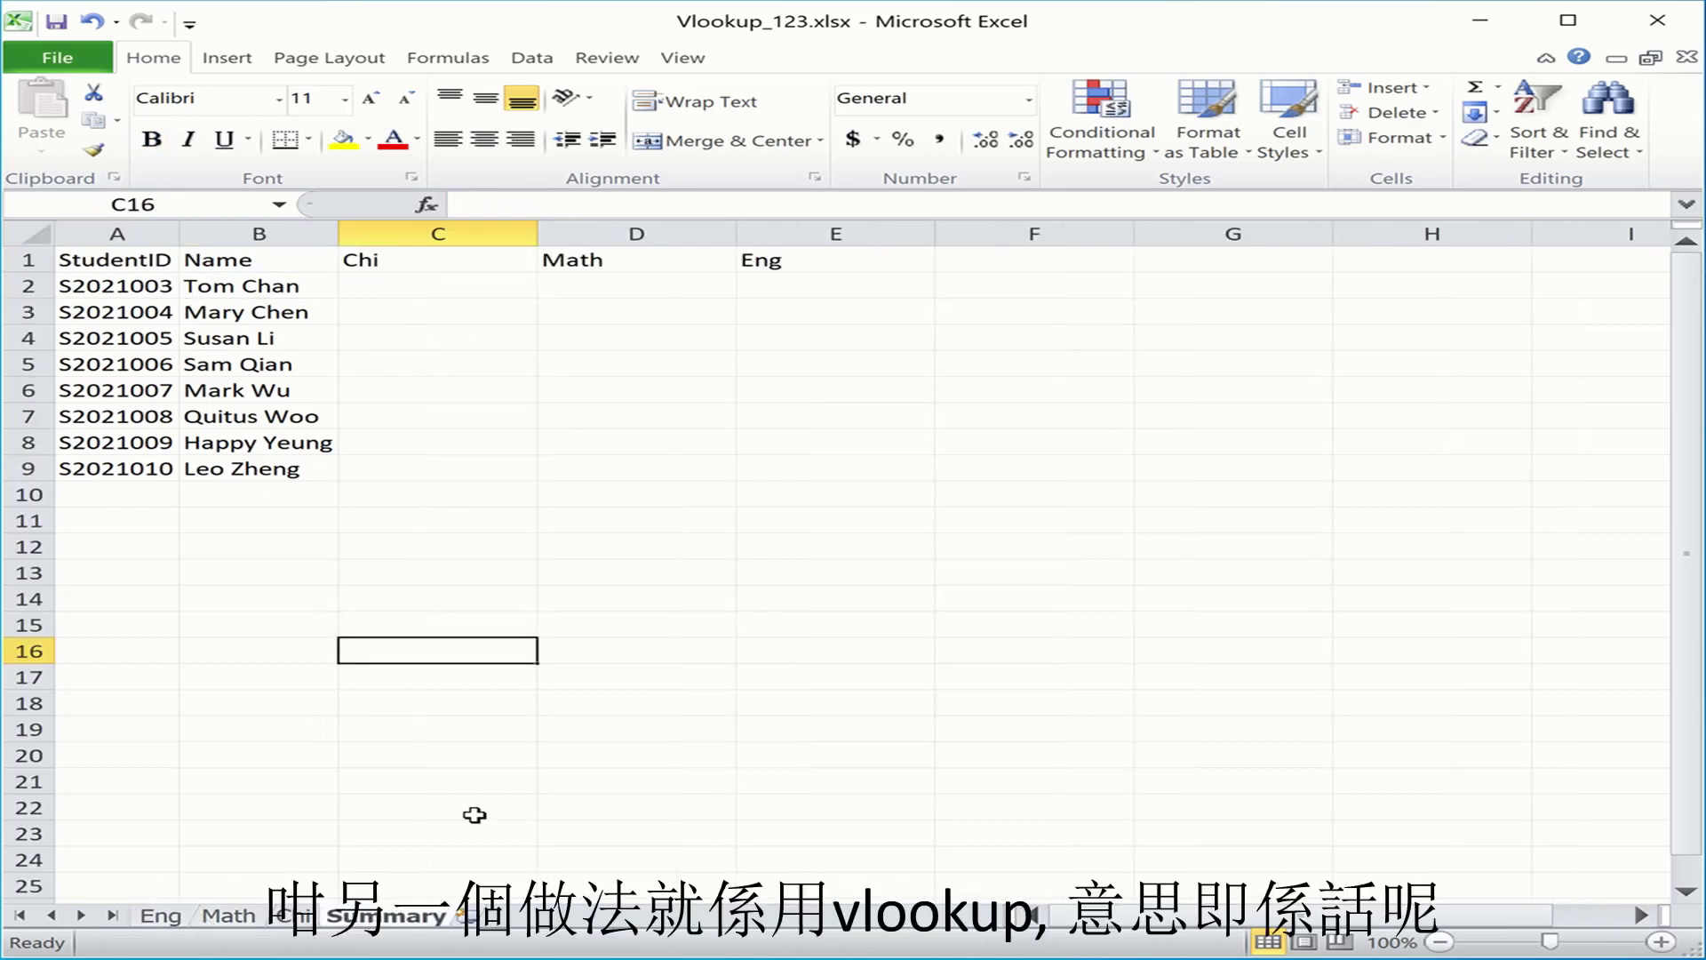
In Summary C2, start =vlookup( with A2 as the lookup value, then go to Chi
left_click(454, 287)
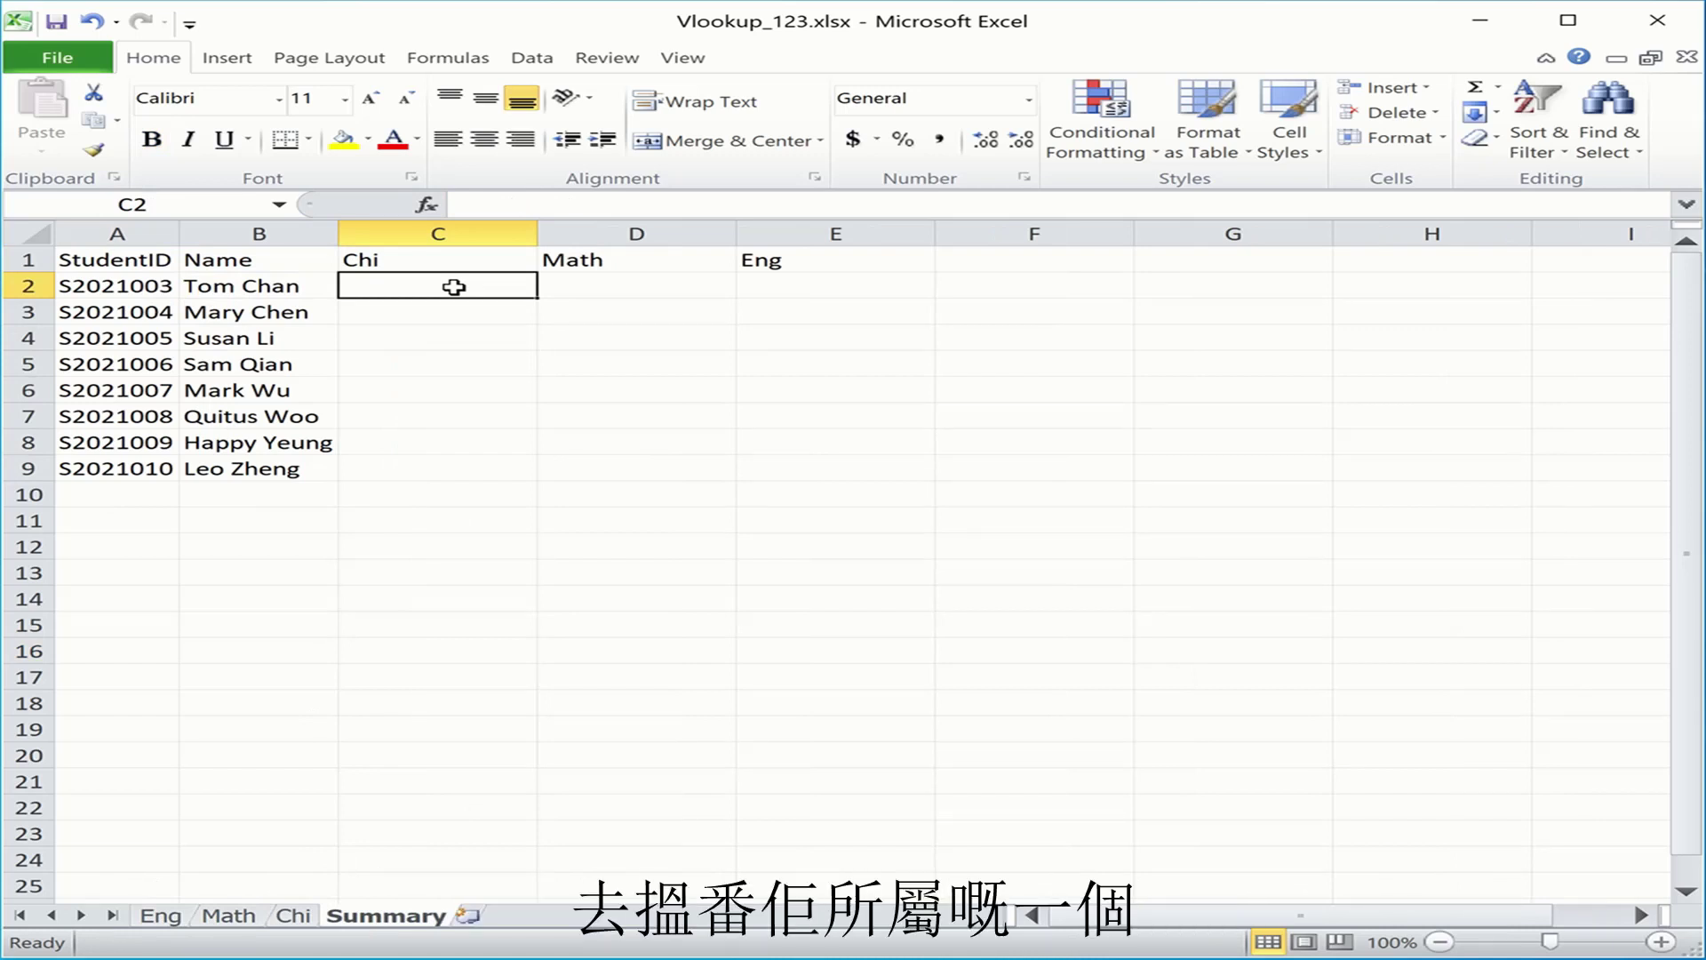
type("=")
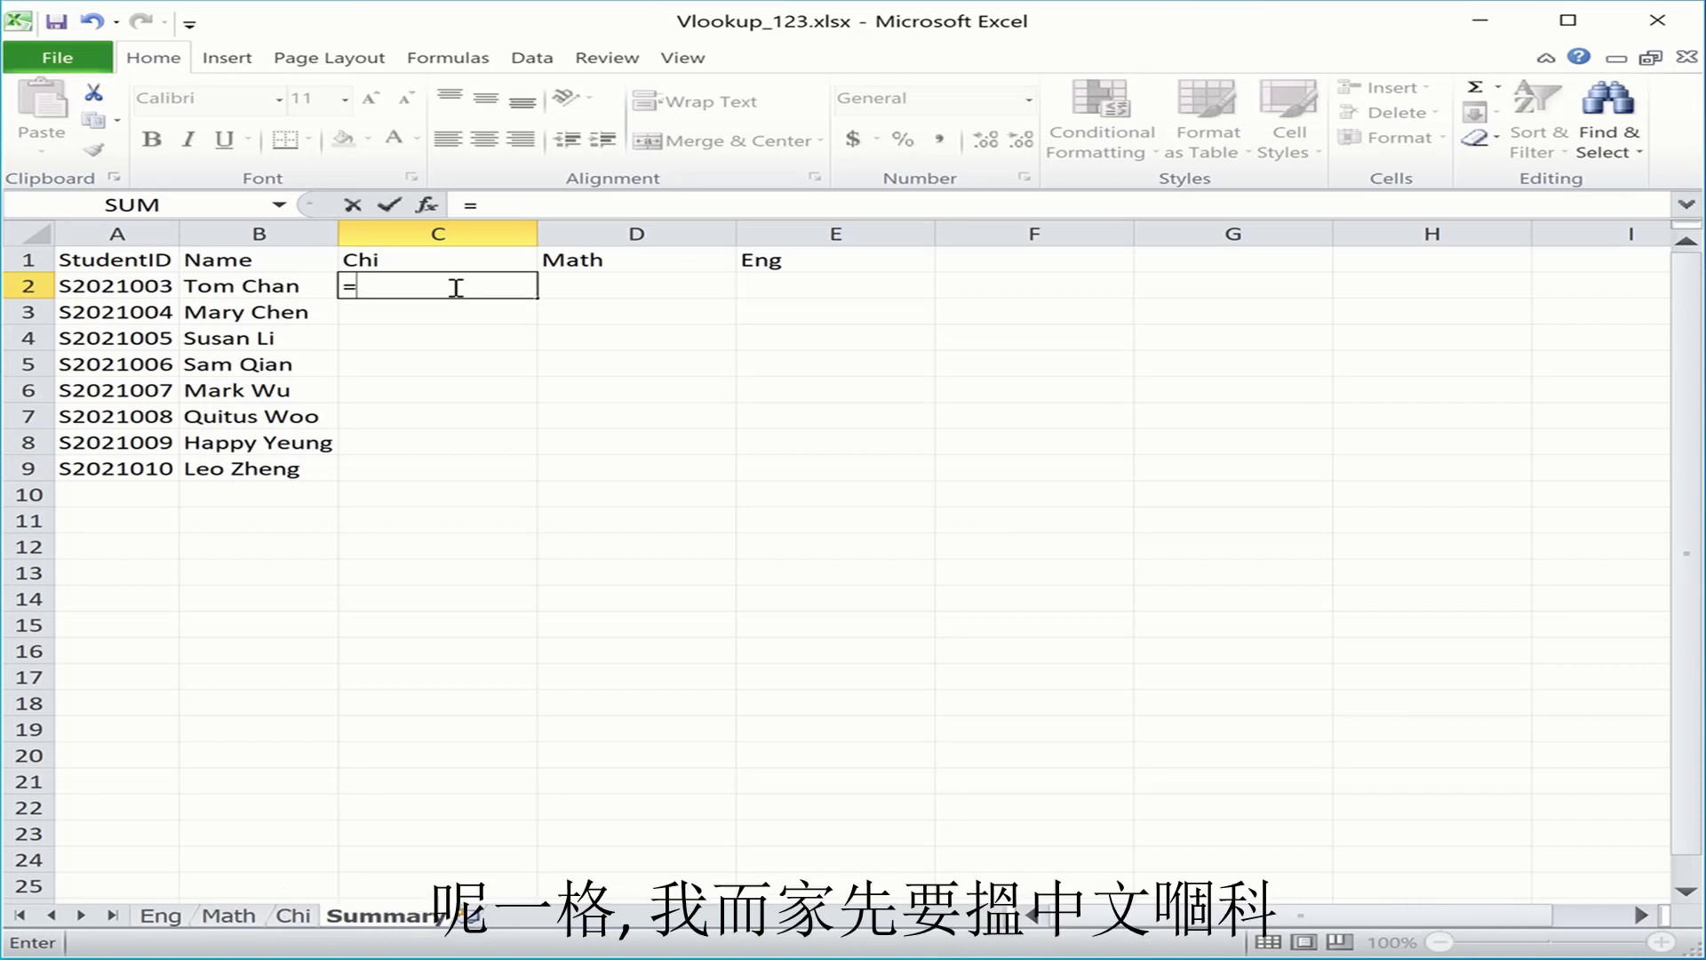
type("vlookup")
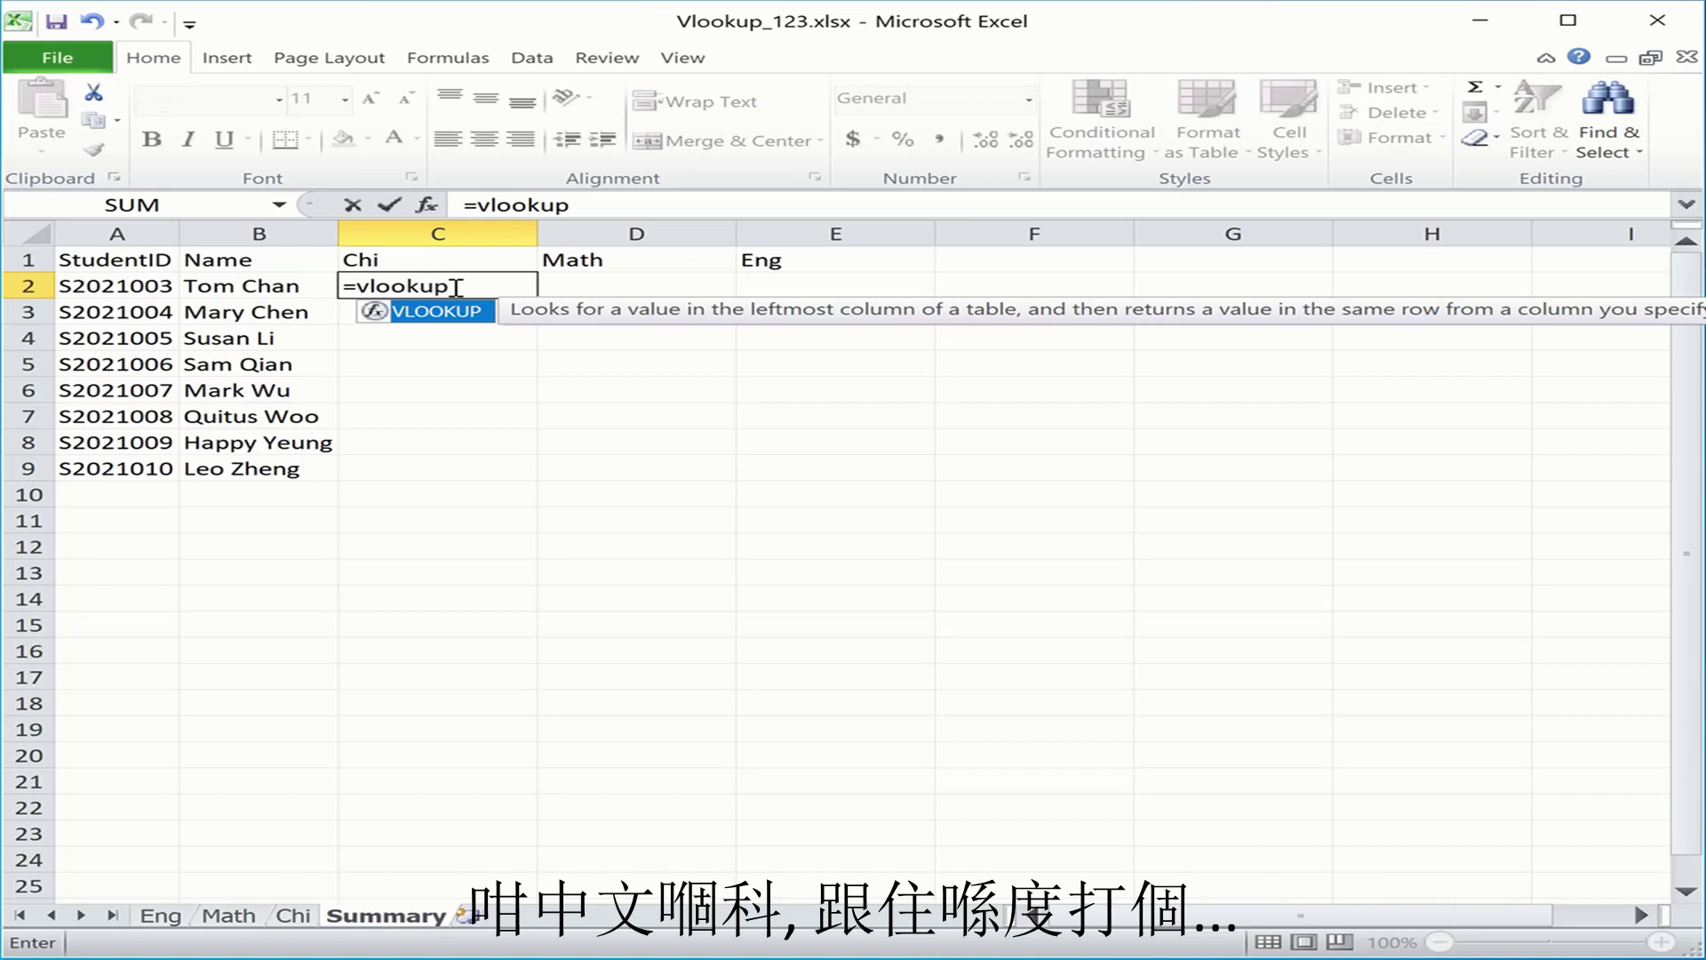
type("(")
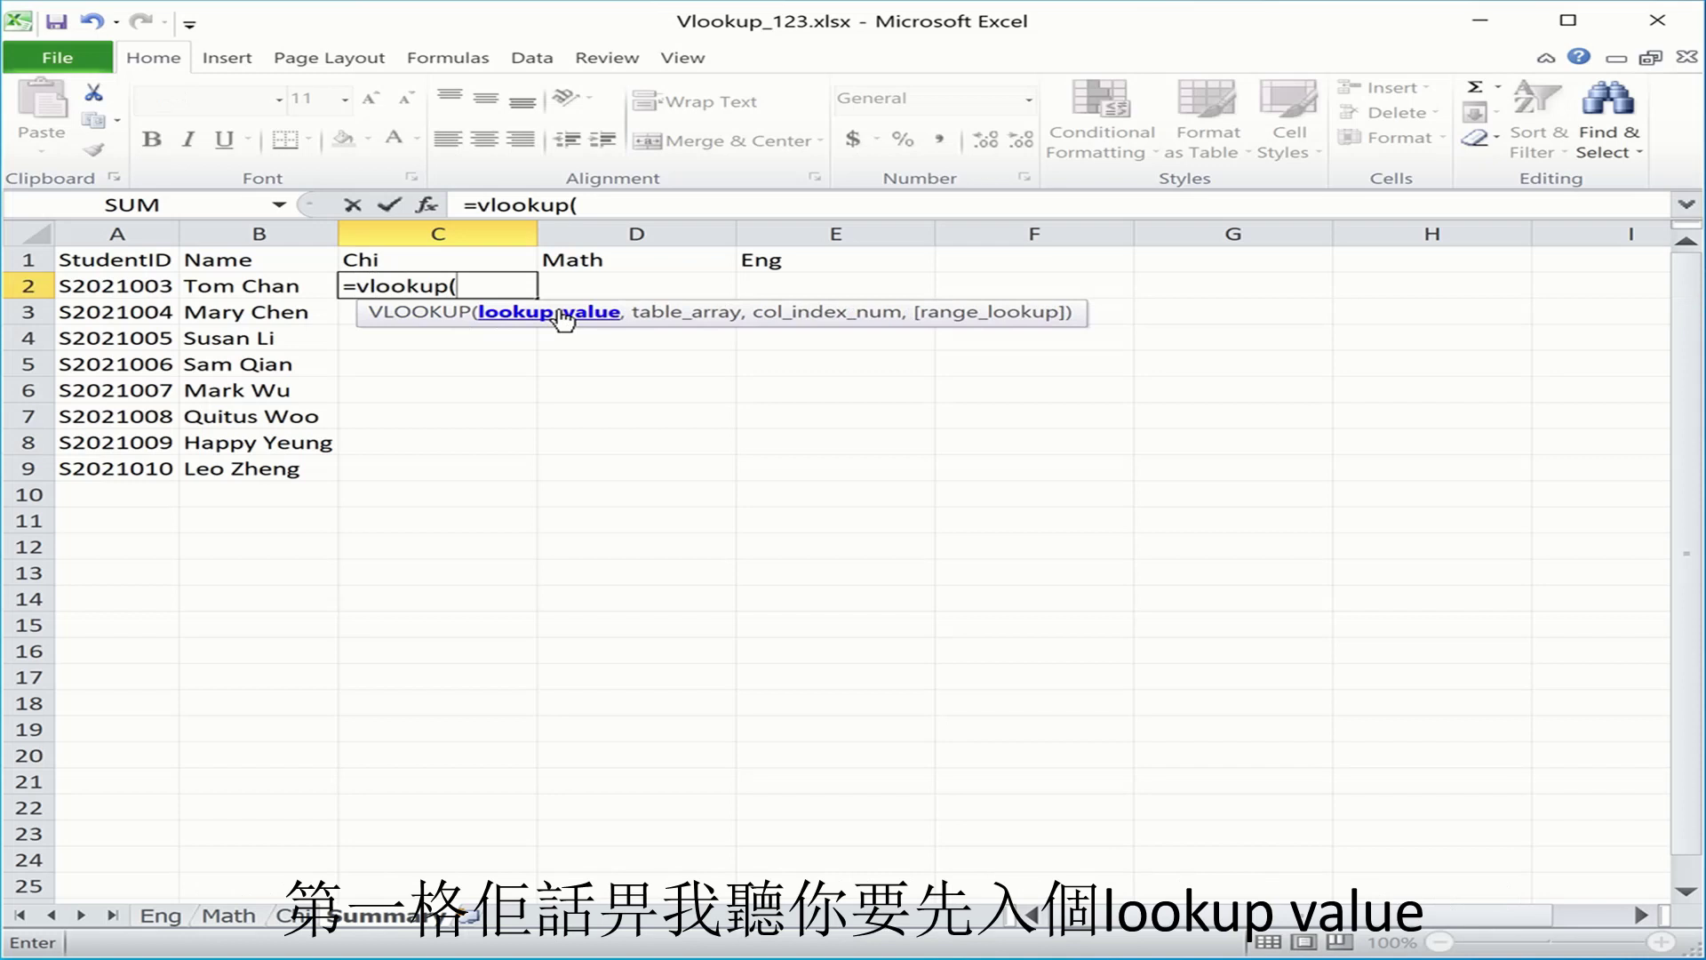
left_click(147, 293)
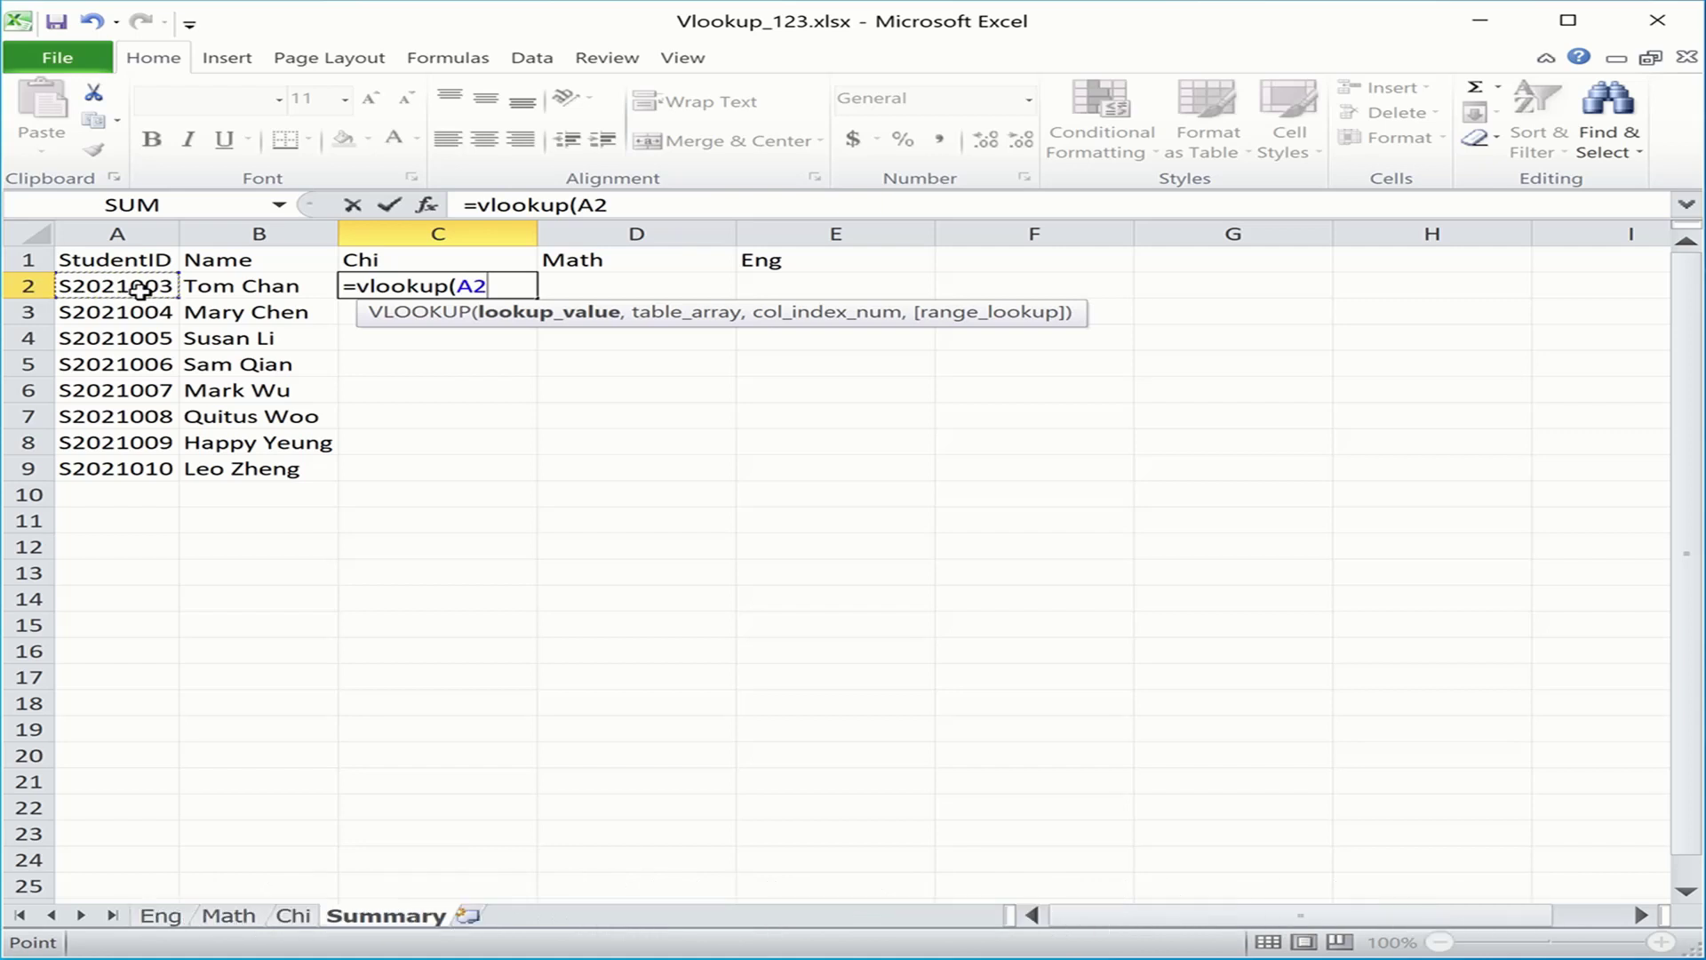
type(",")
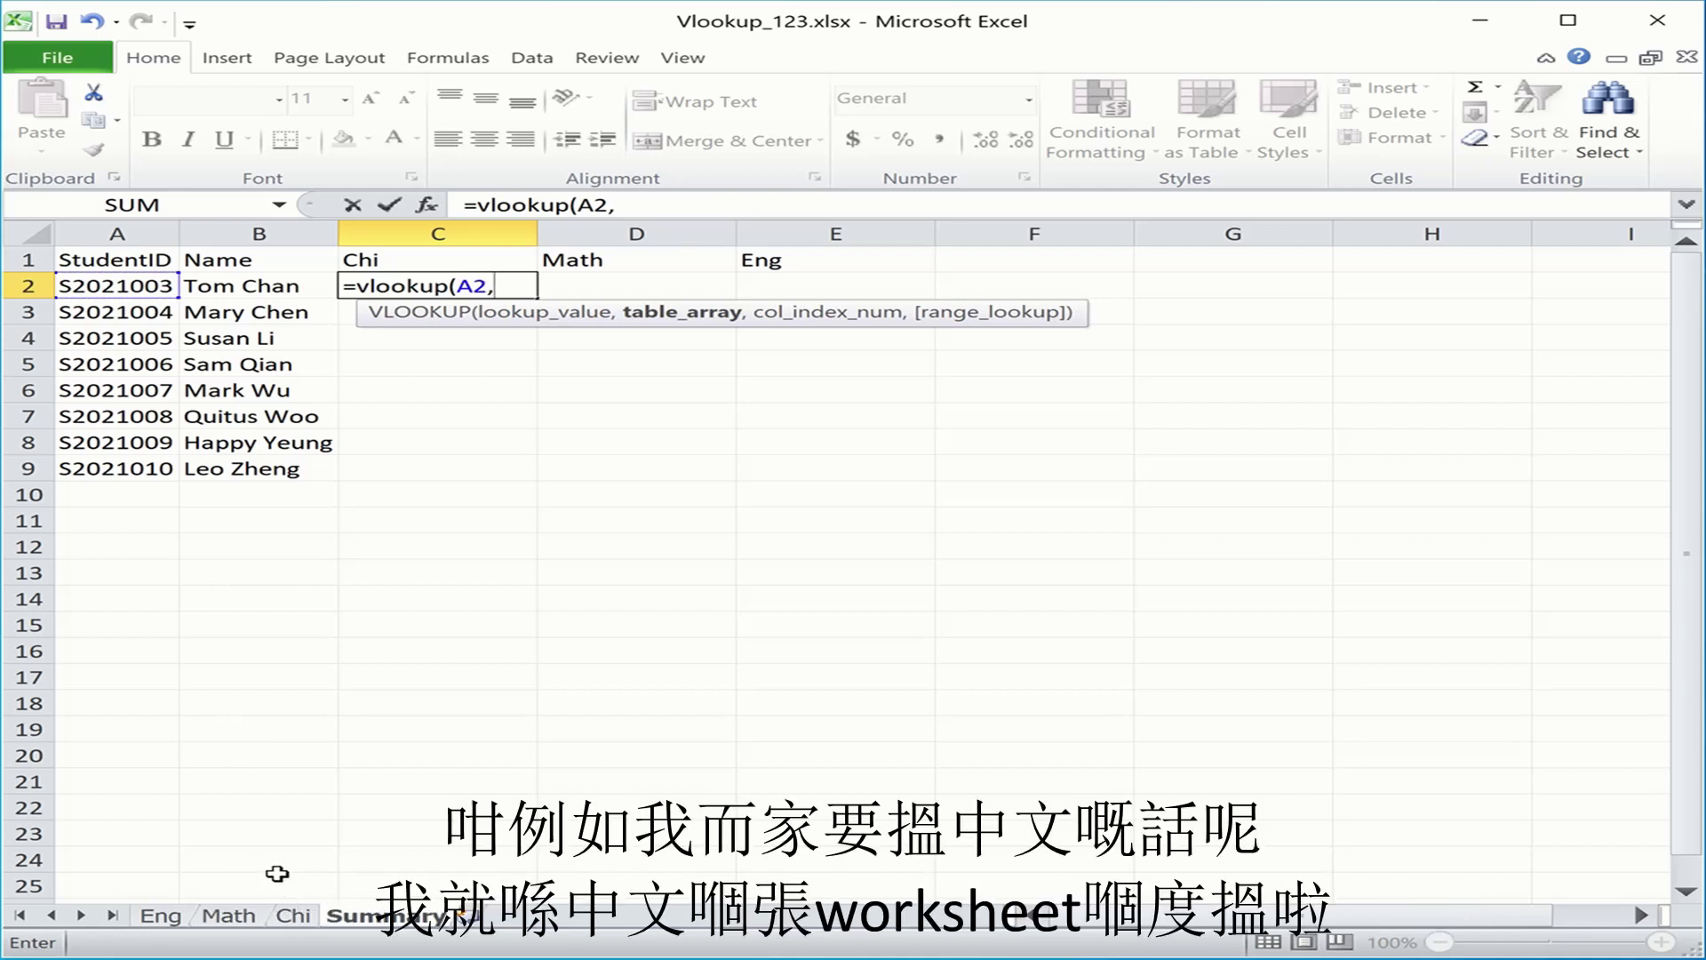
left_click(293, 915)
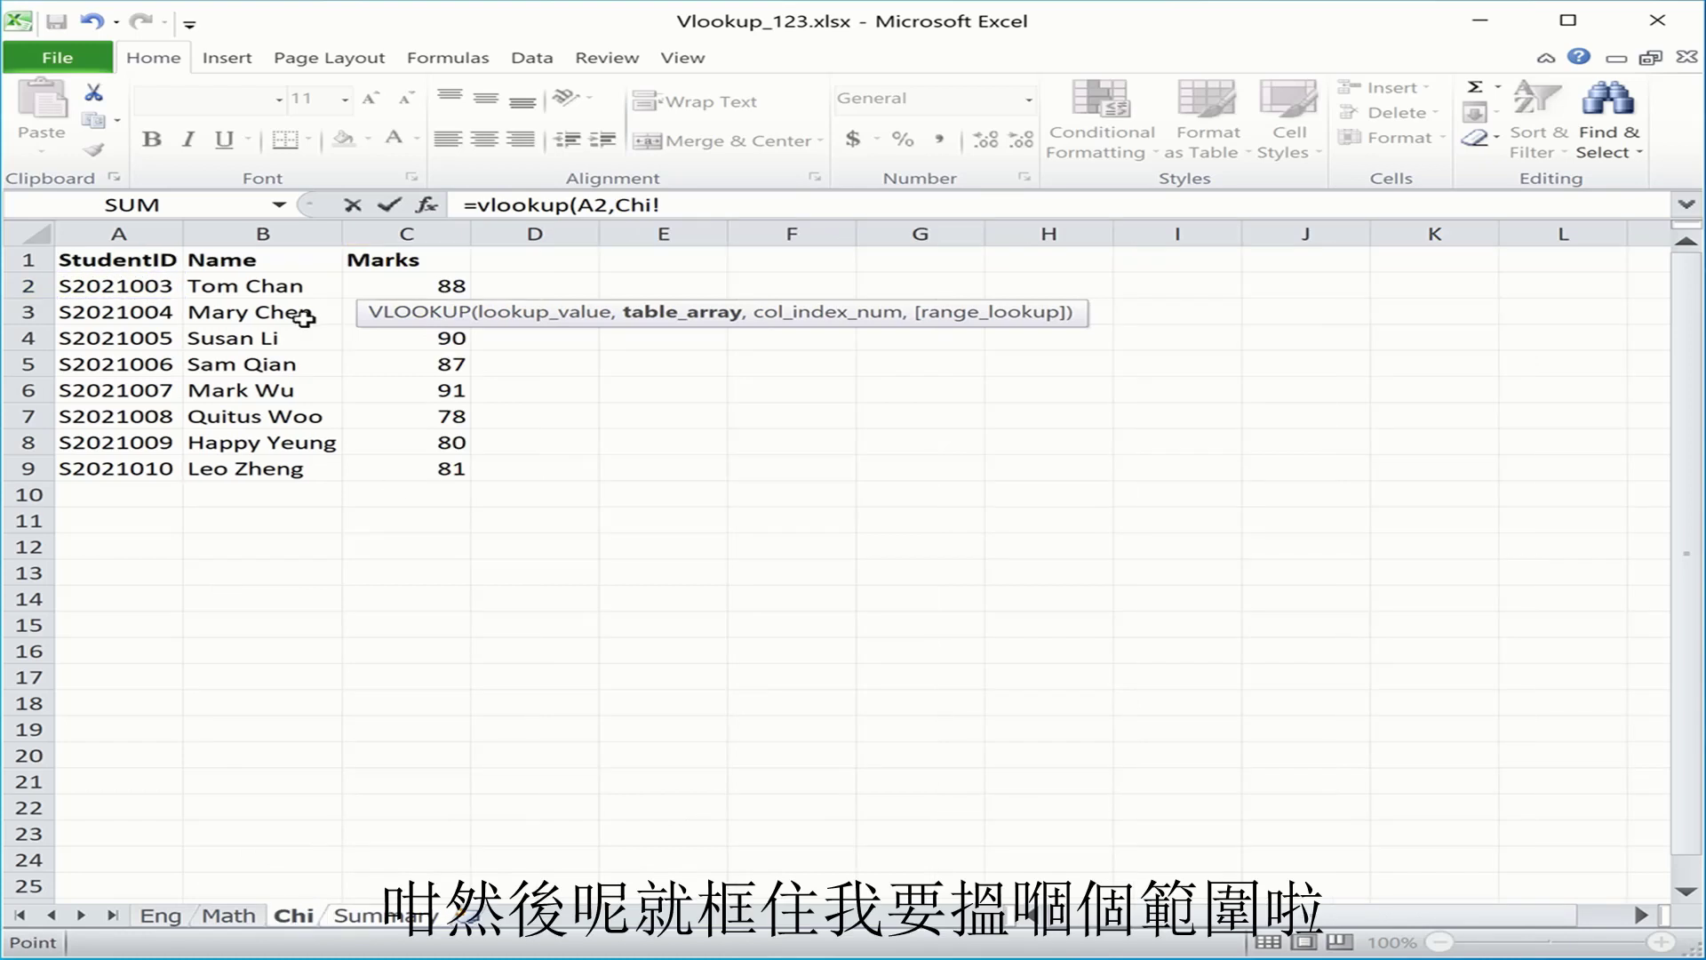
Set Chi!A2:C9 as the lookup range and add the next argument separator
left_click_drag(131, 281, 451, 468)
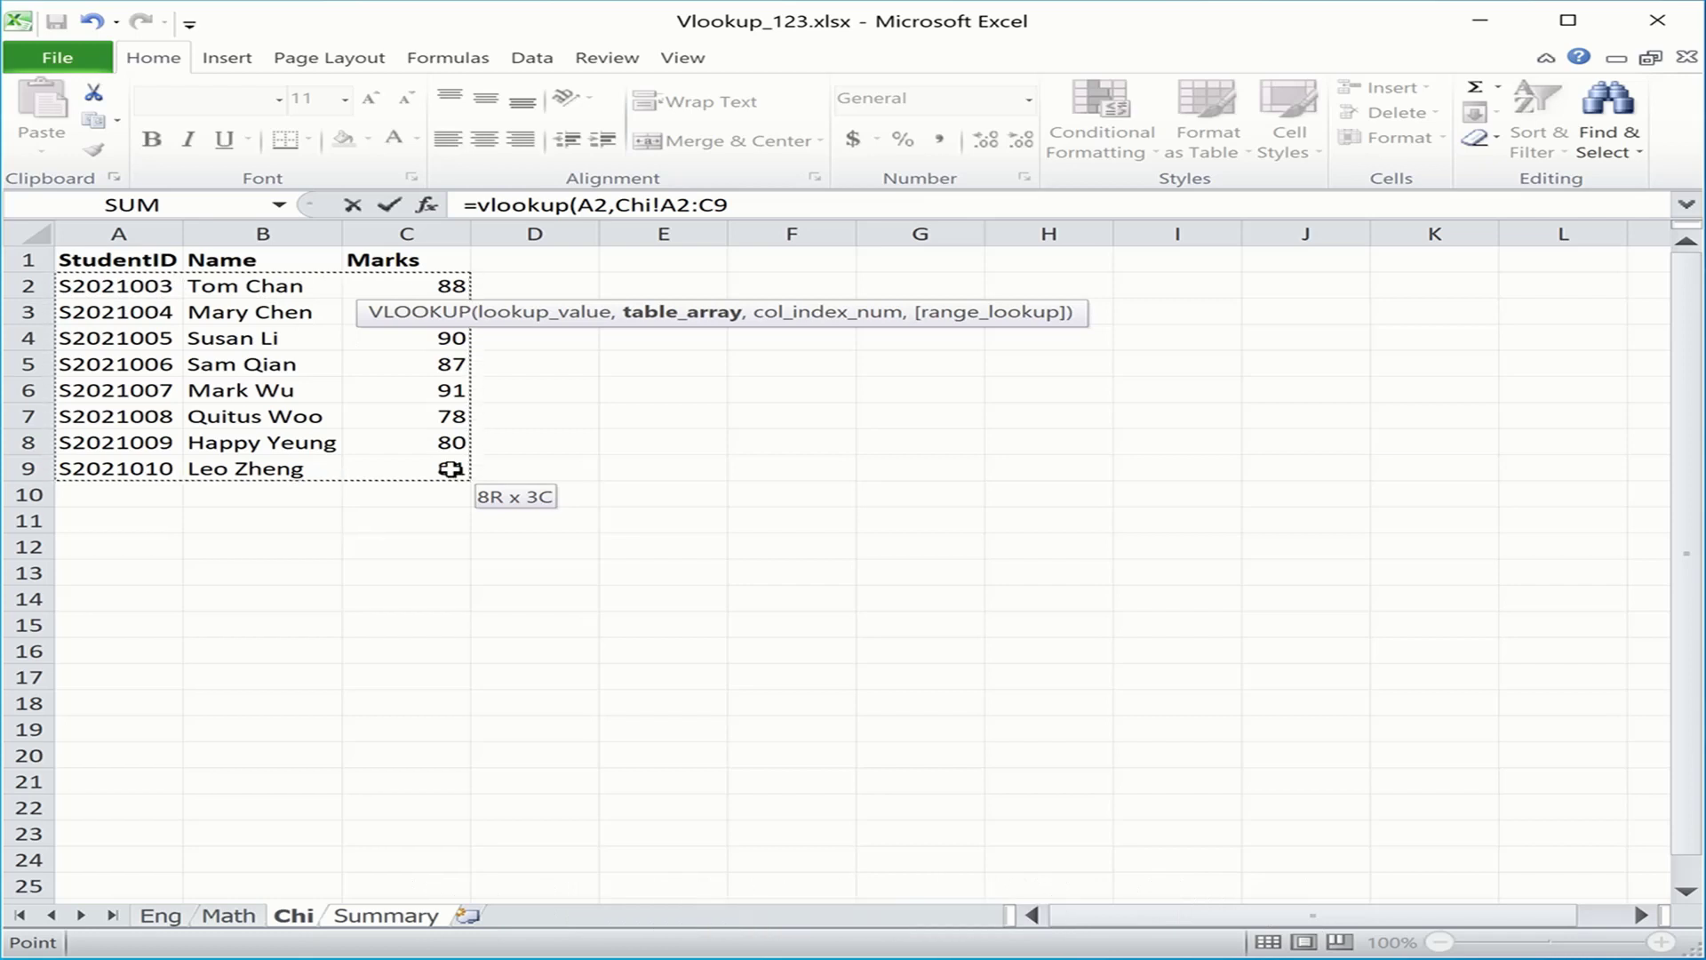
type(",")
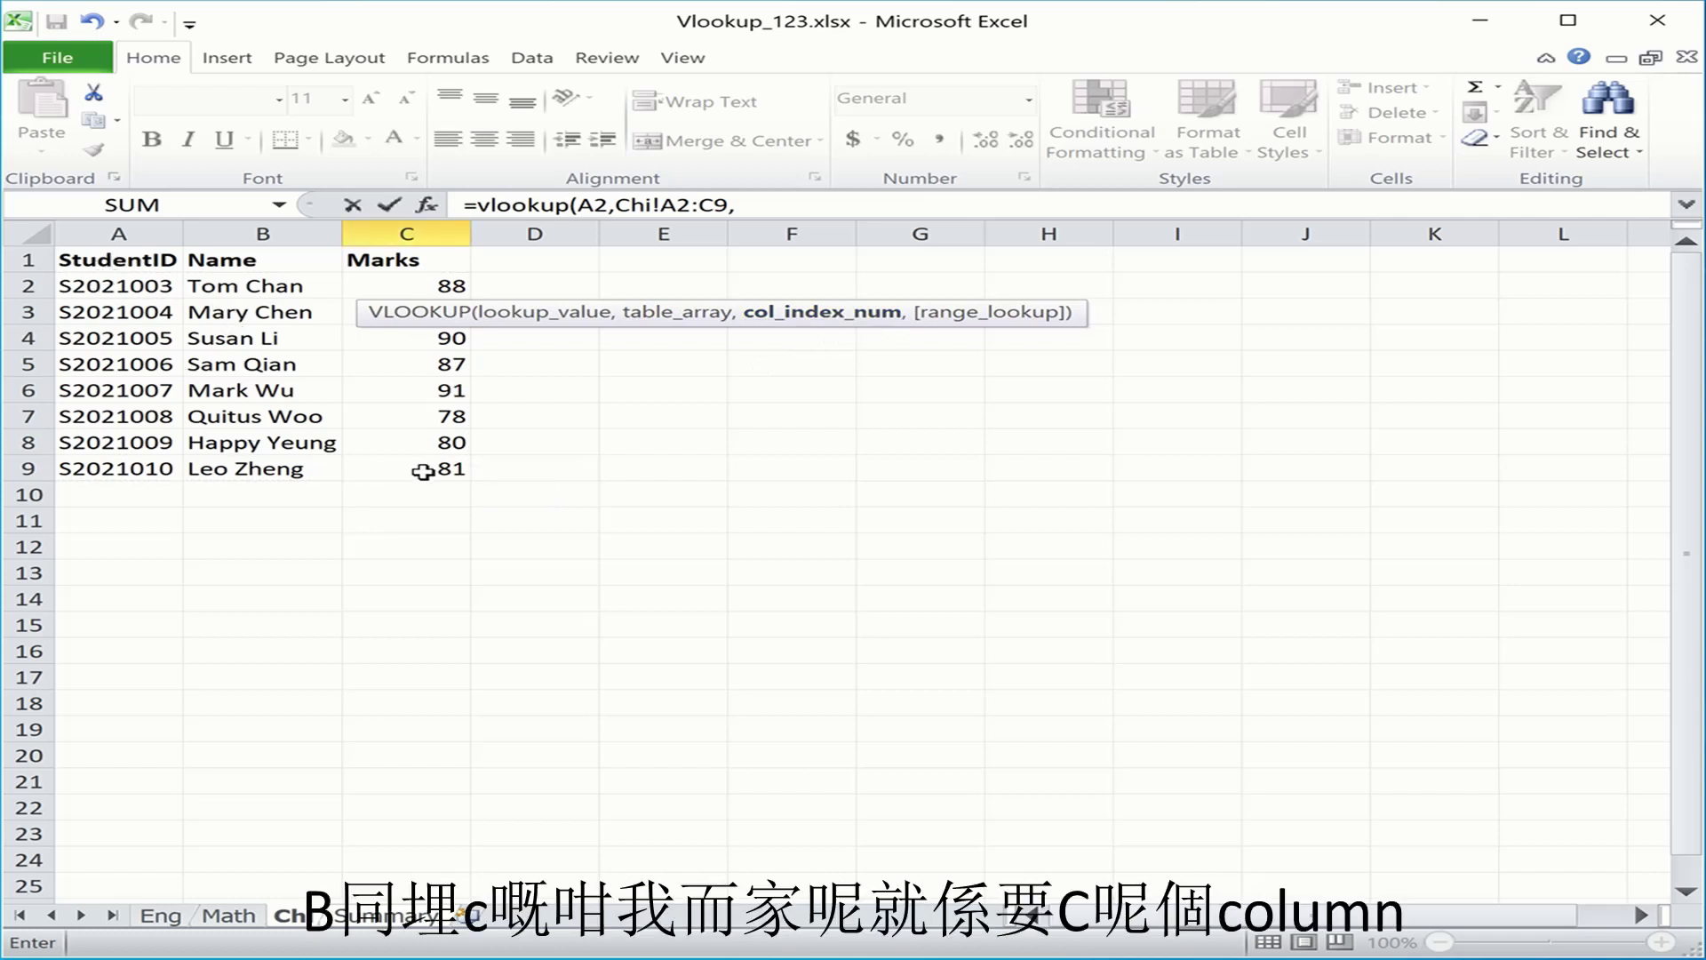
left_click(787, 197)
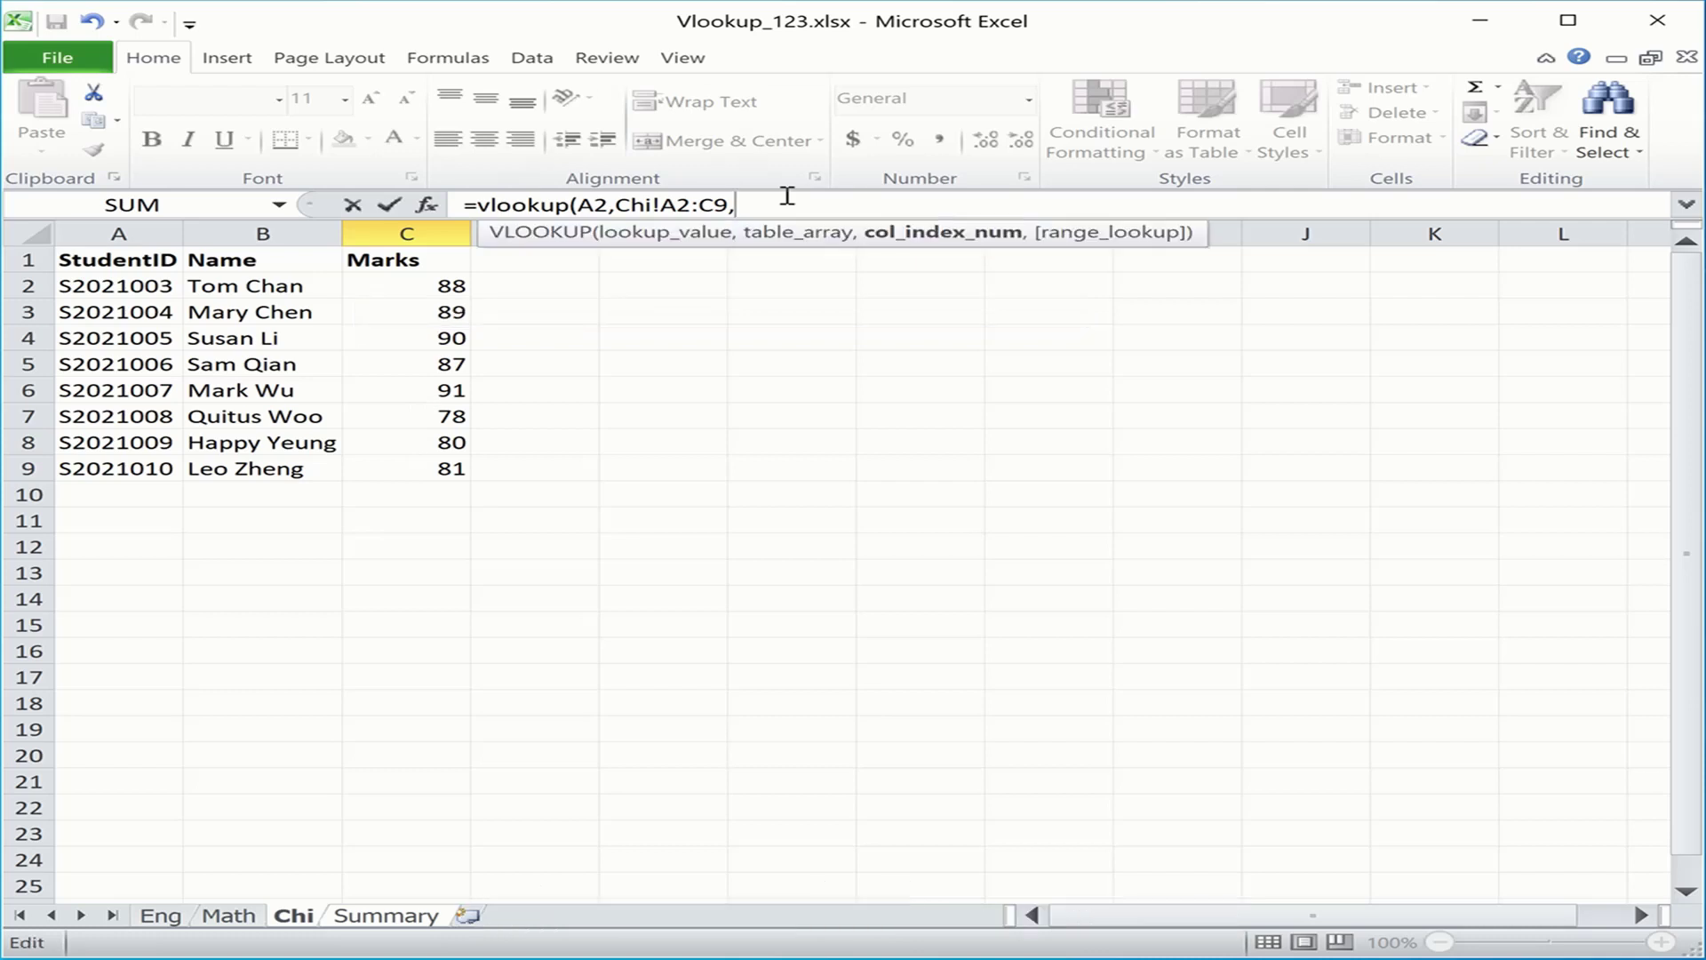
Finish the formula as =vlookup(A2,Chi!A2:C9,3,False) so C2 returns 88
type("3,")
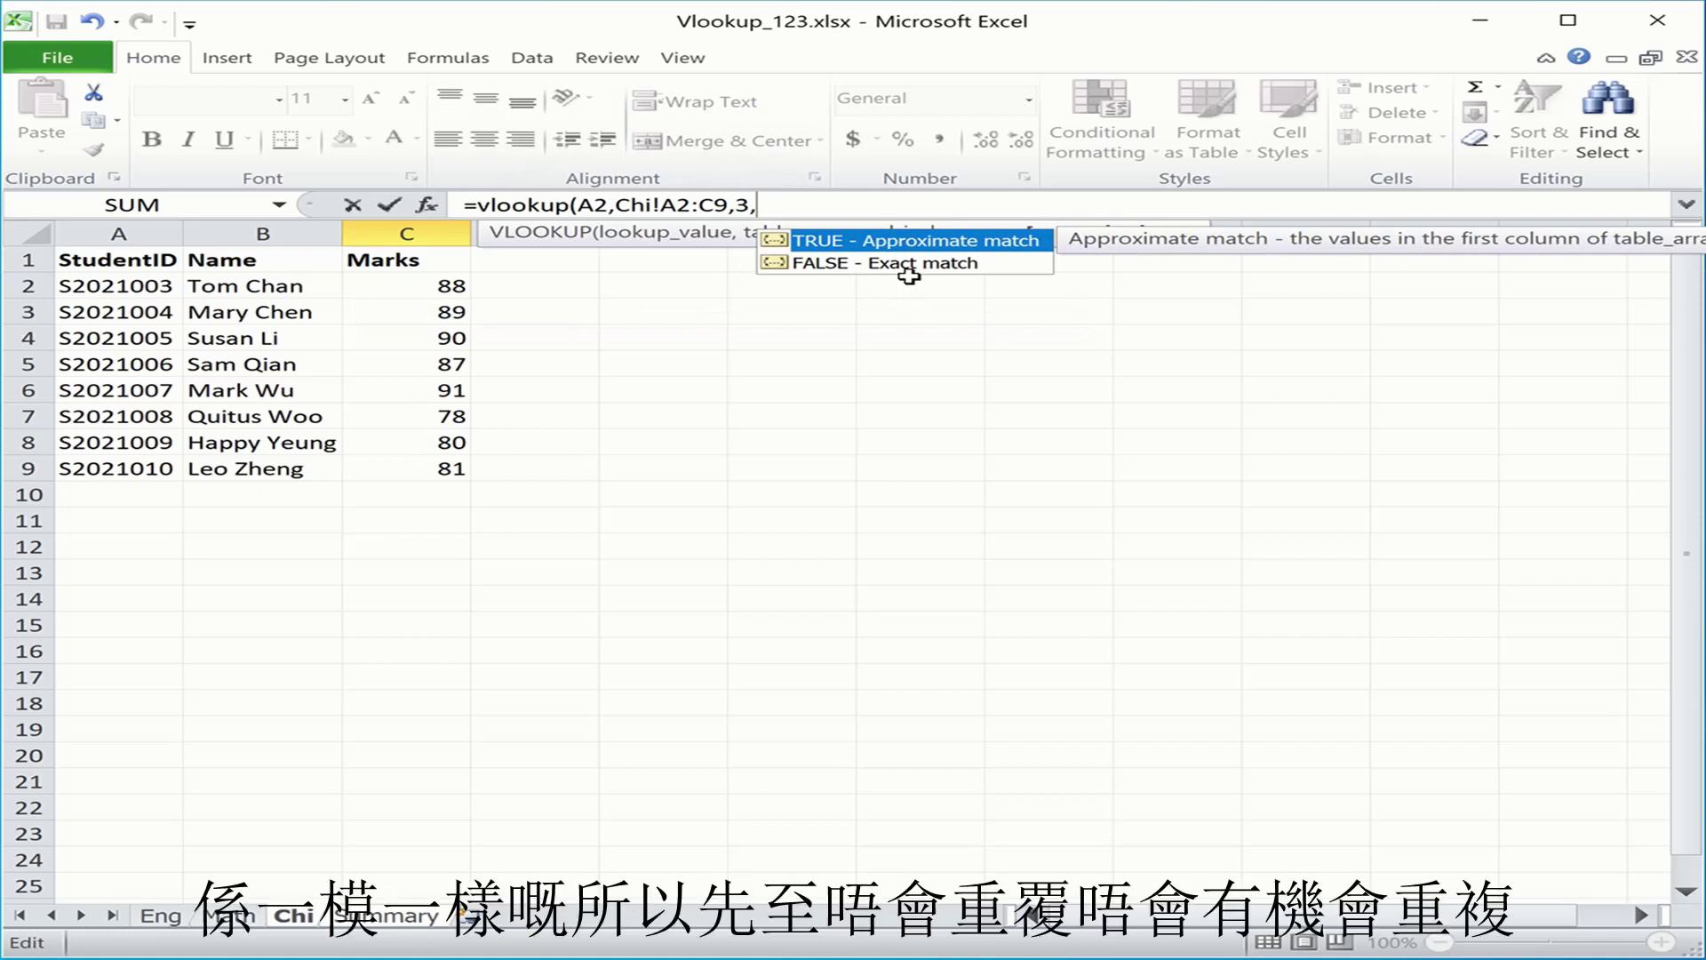
left_click(854, 205)
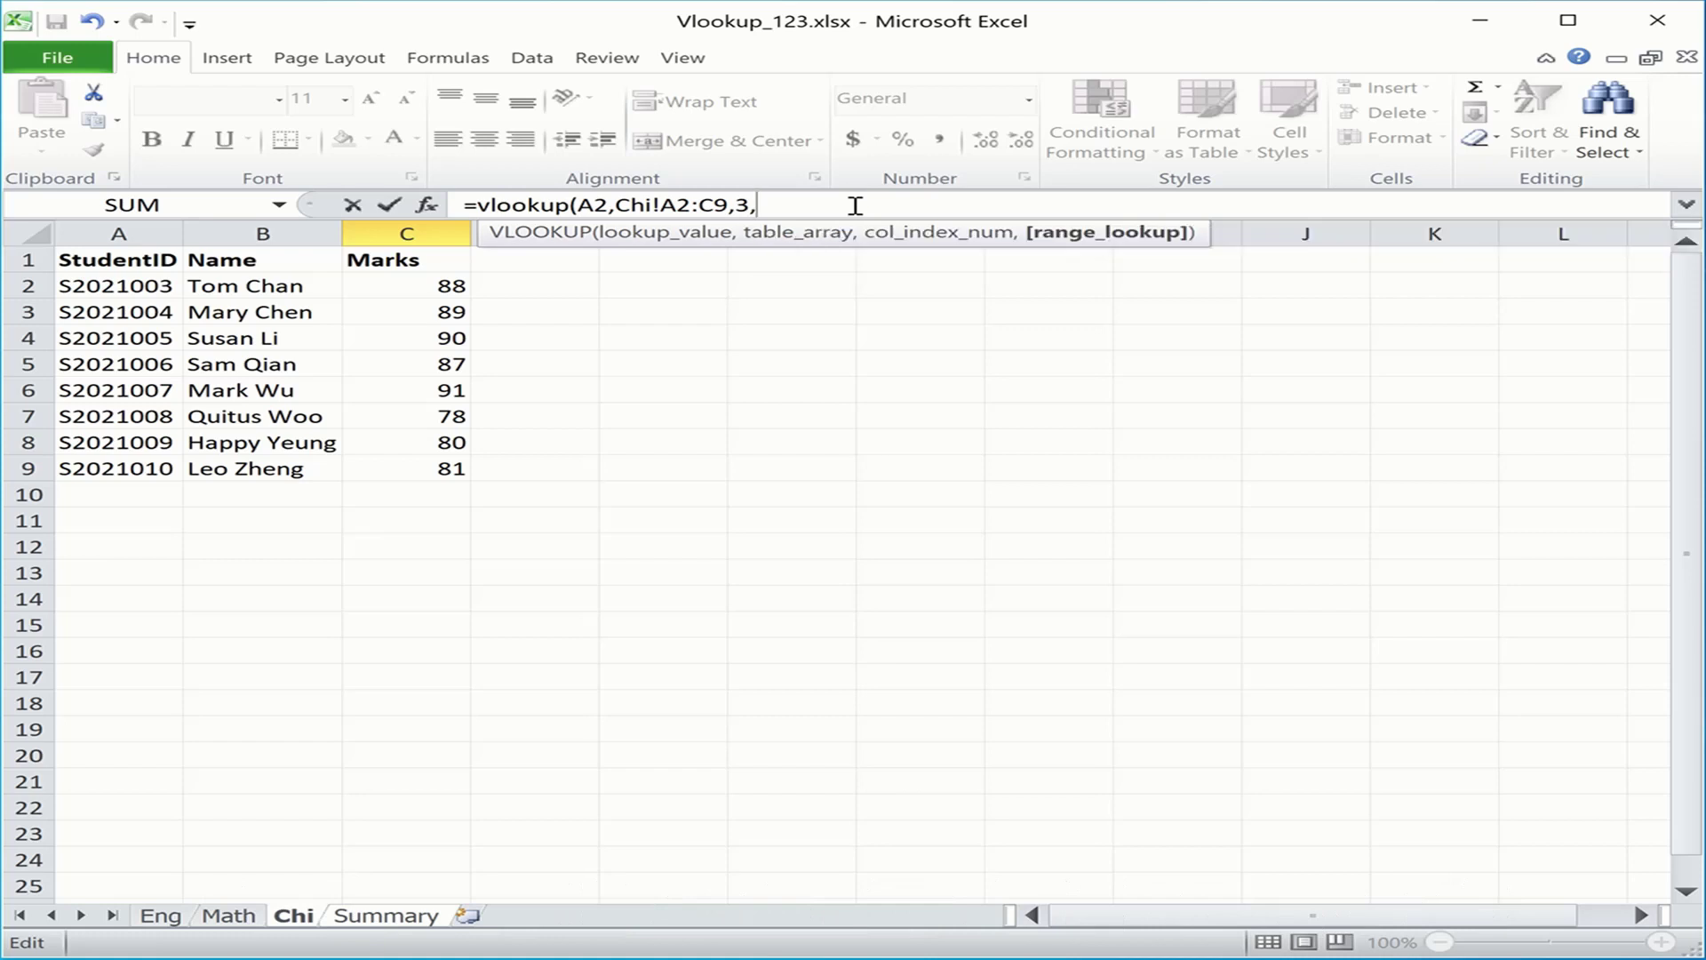
type("F日尸")
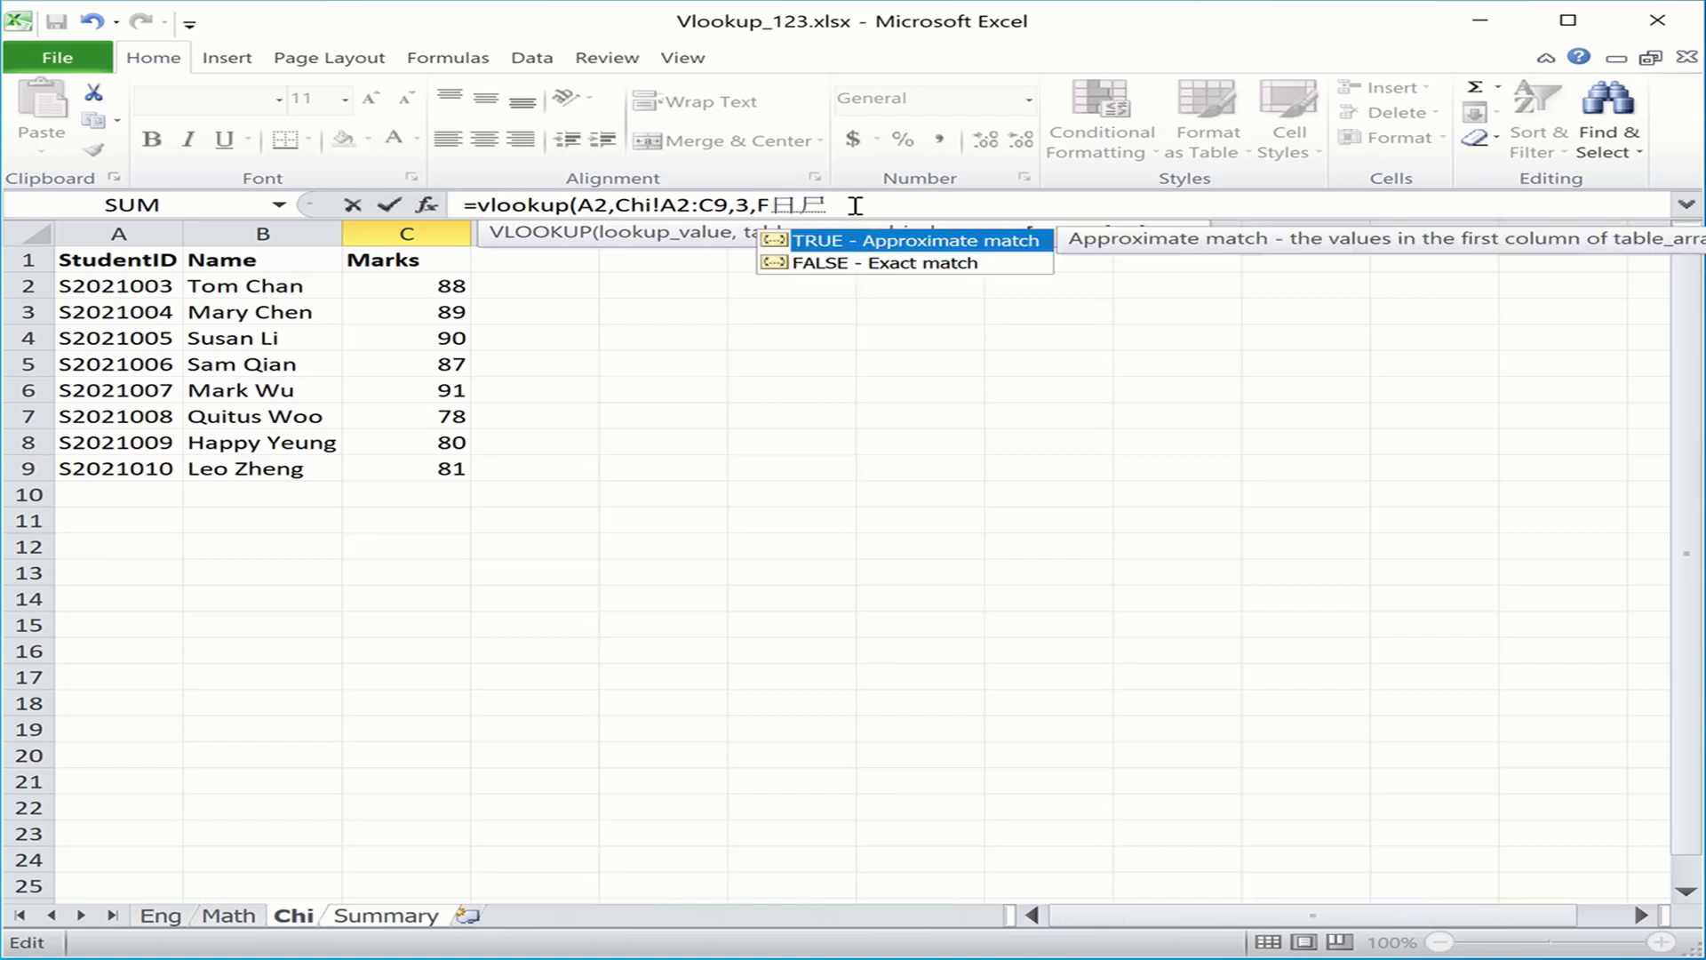
key("Escape")
type("alse")
type(")")
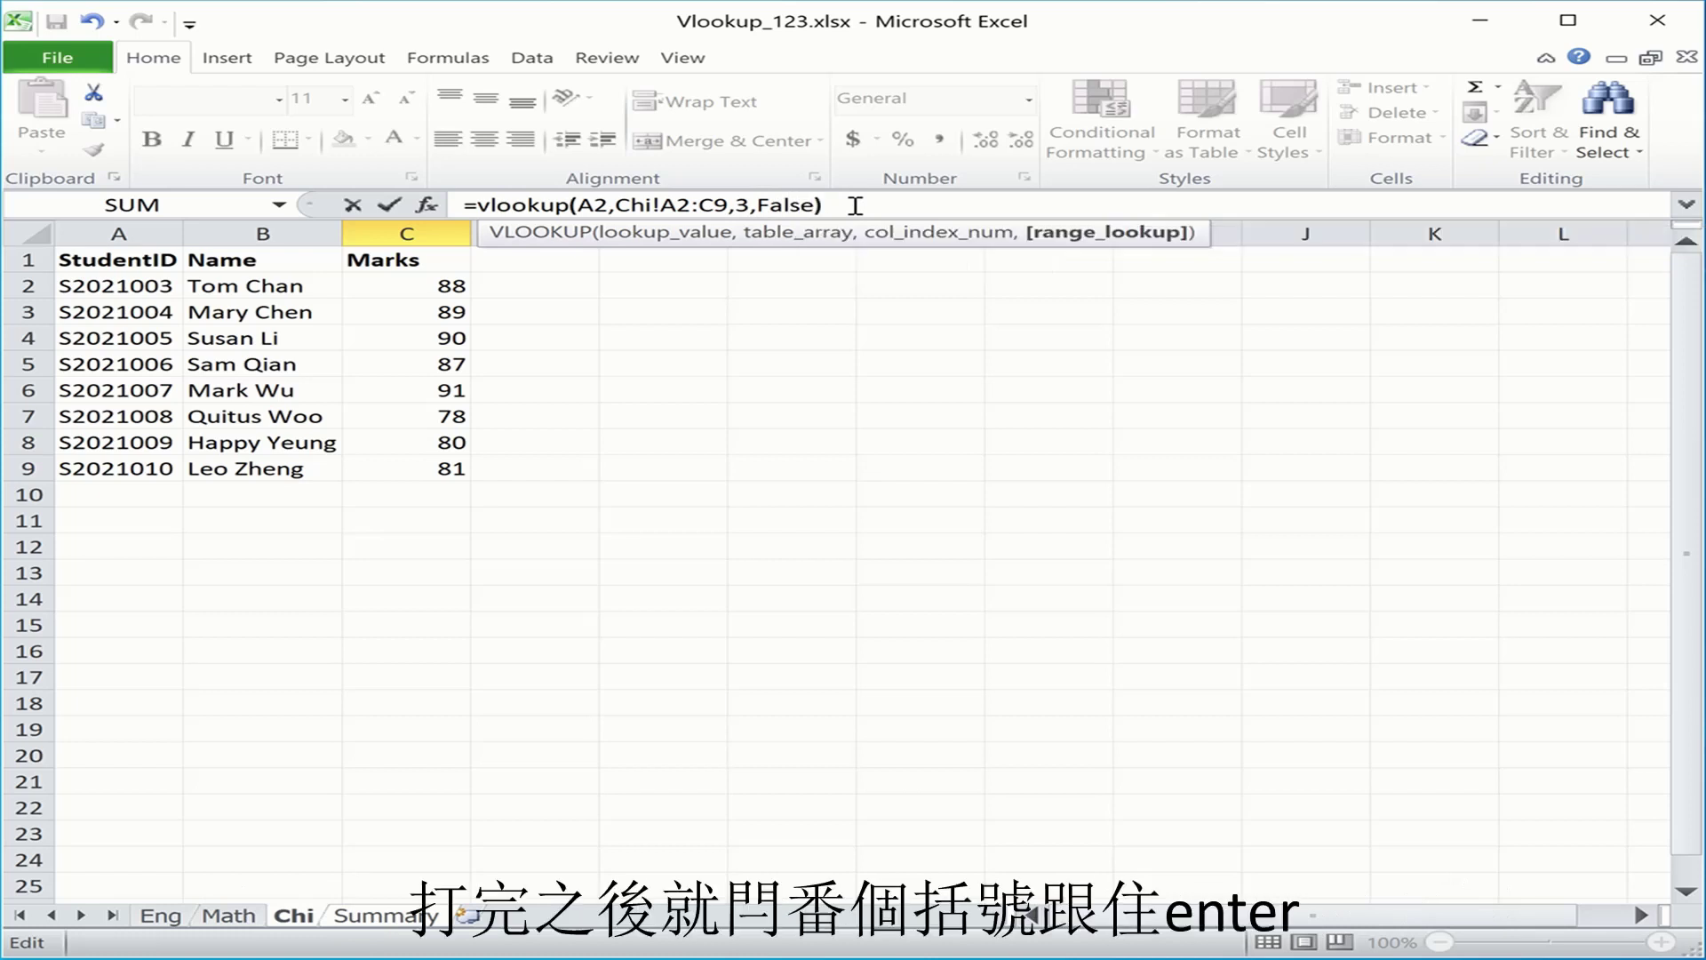
key("Return")
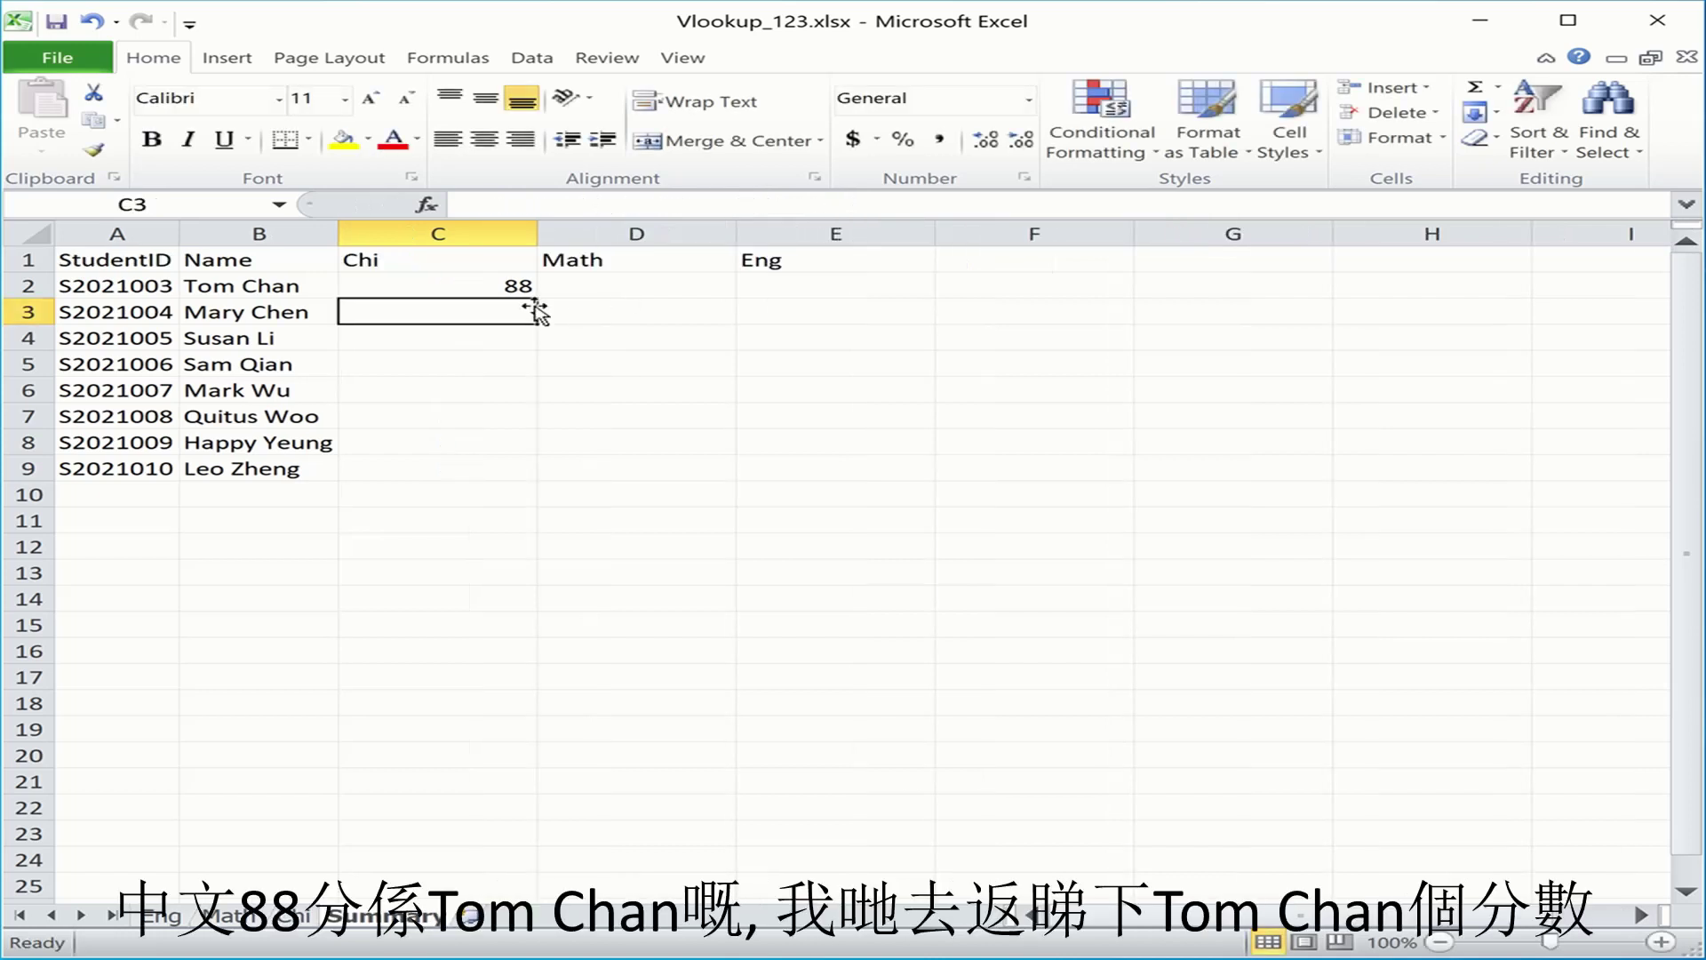
Verify C2's 88 against the Chi sheet, then copy C2's formula on Summary
left_click(480, 285)
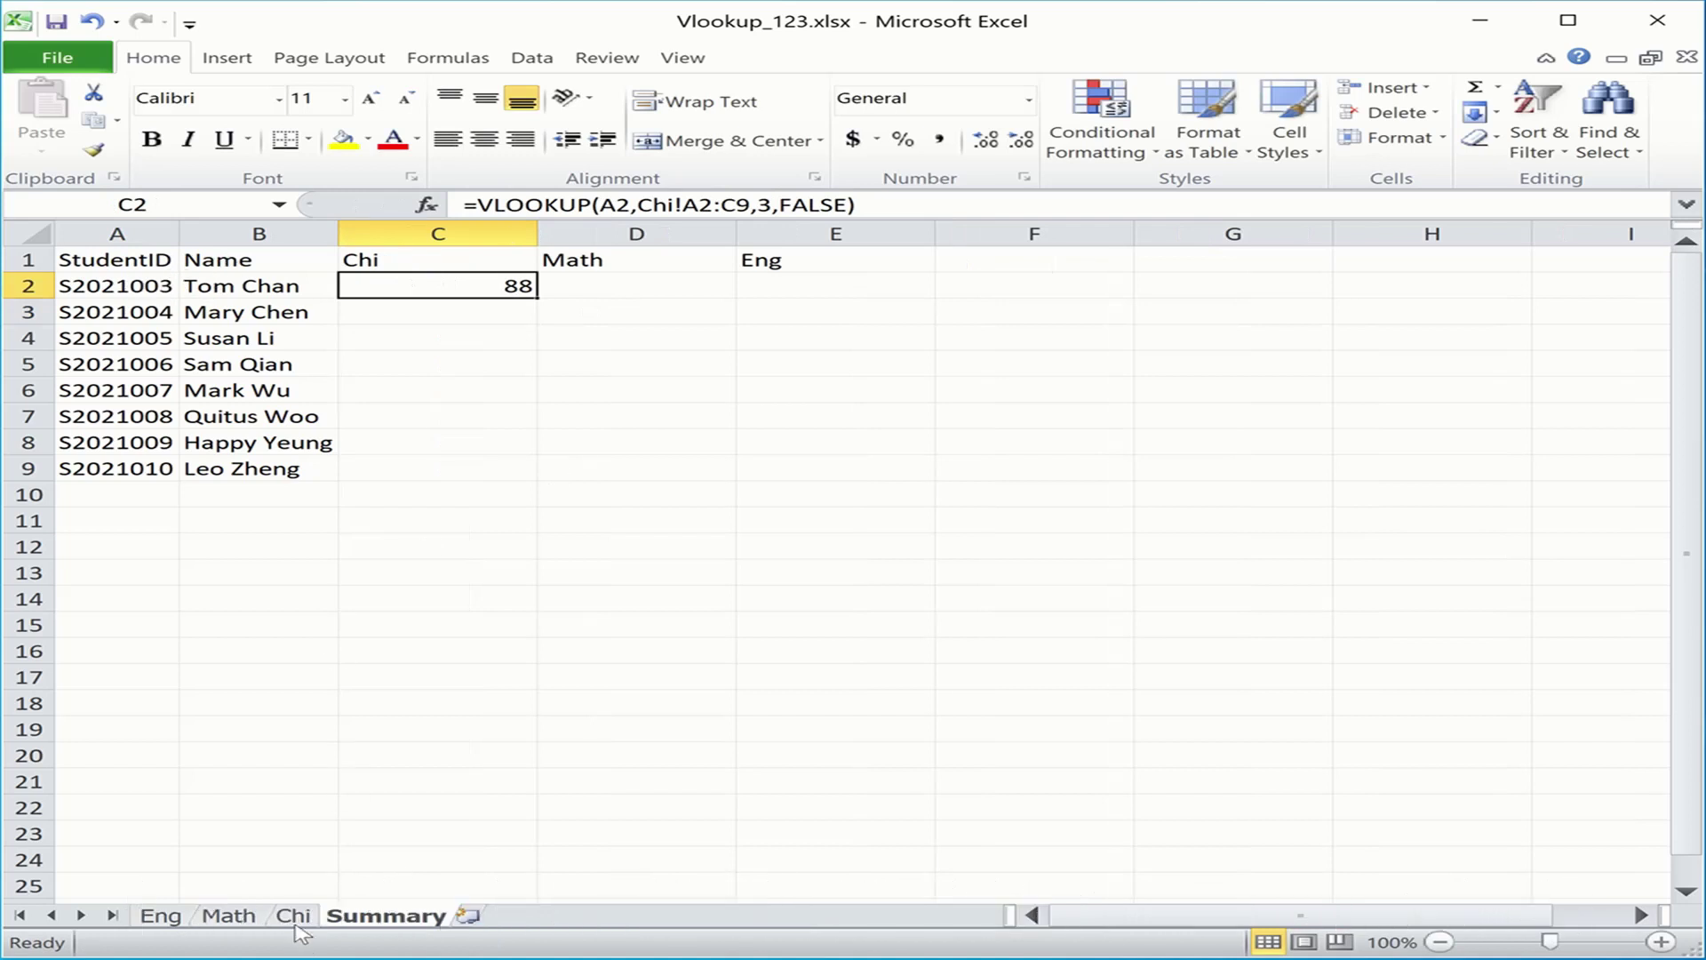
left_click(294, 917)
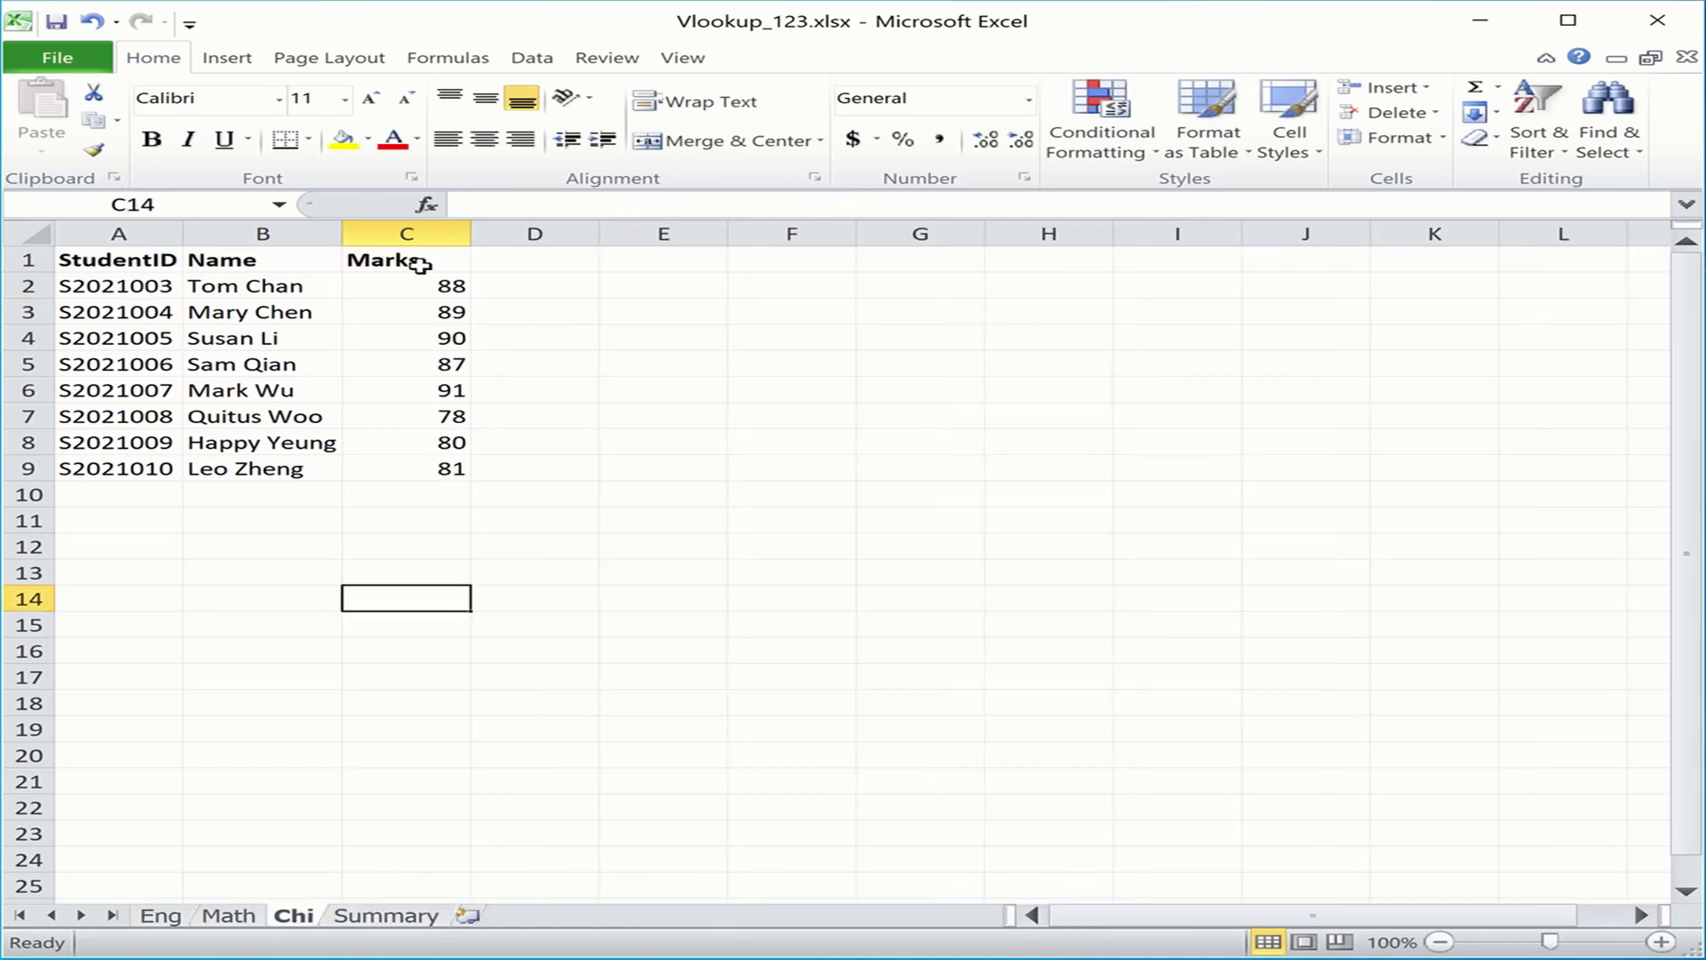
left_click(387, 917)
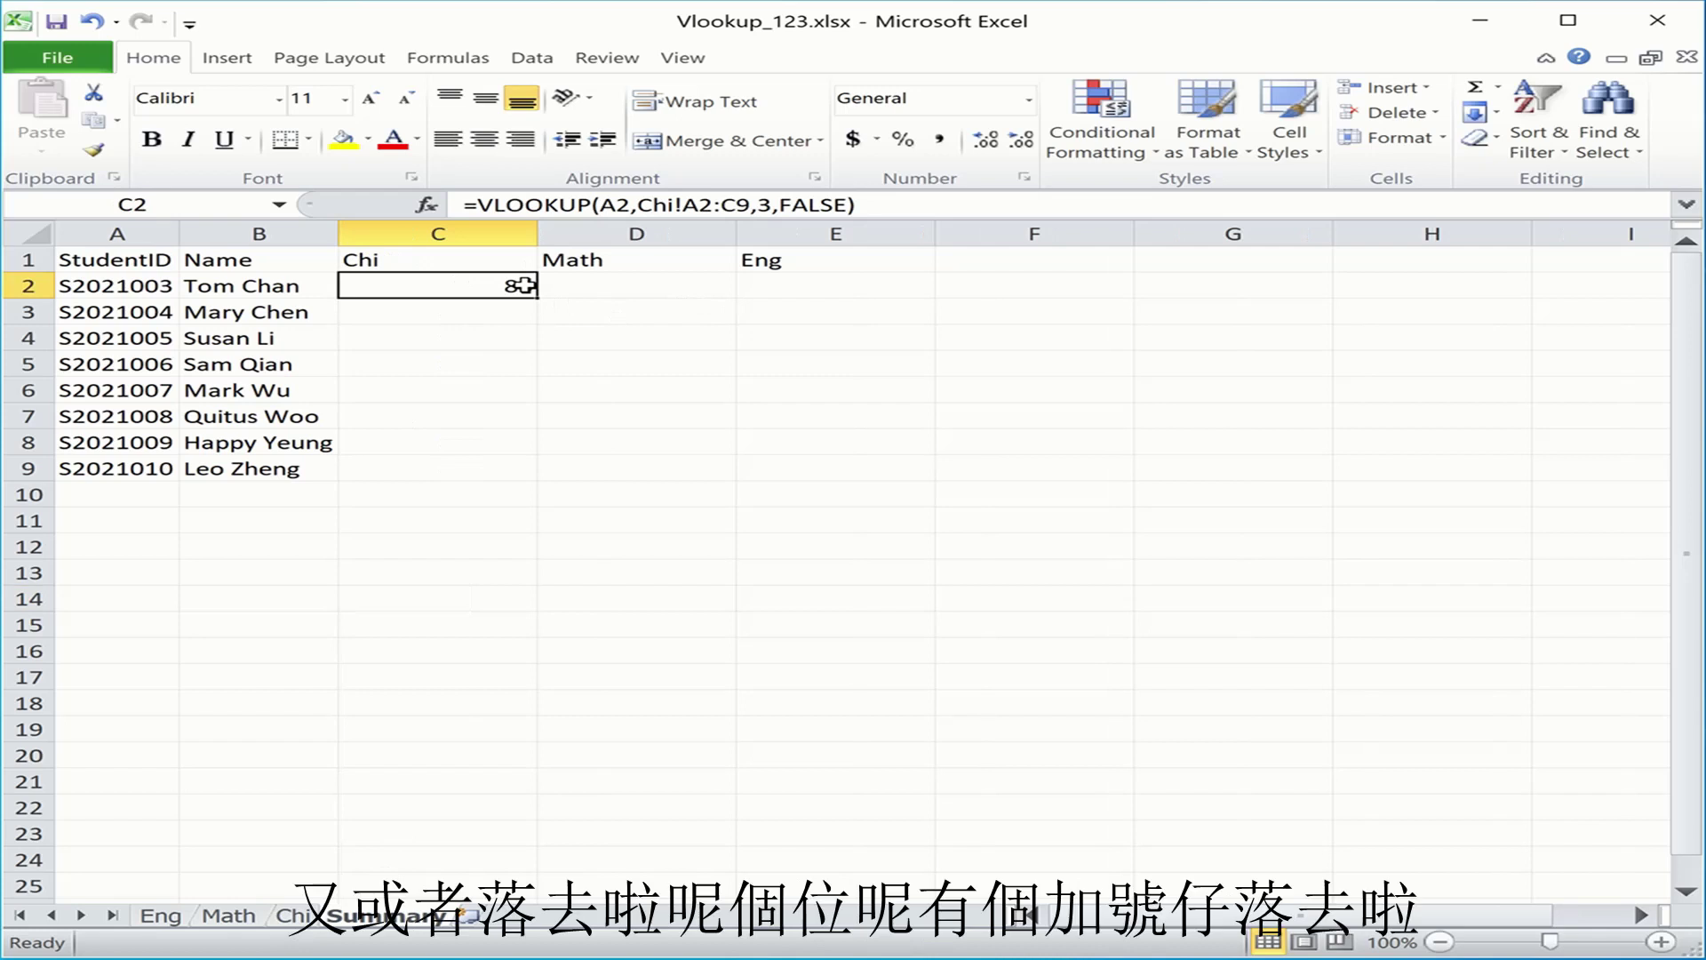
key("ctrl+c")
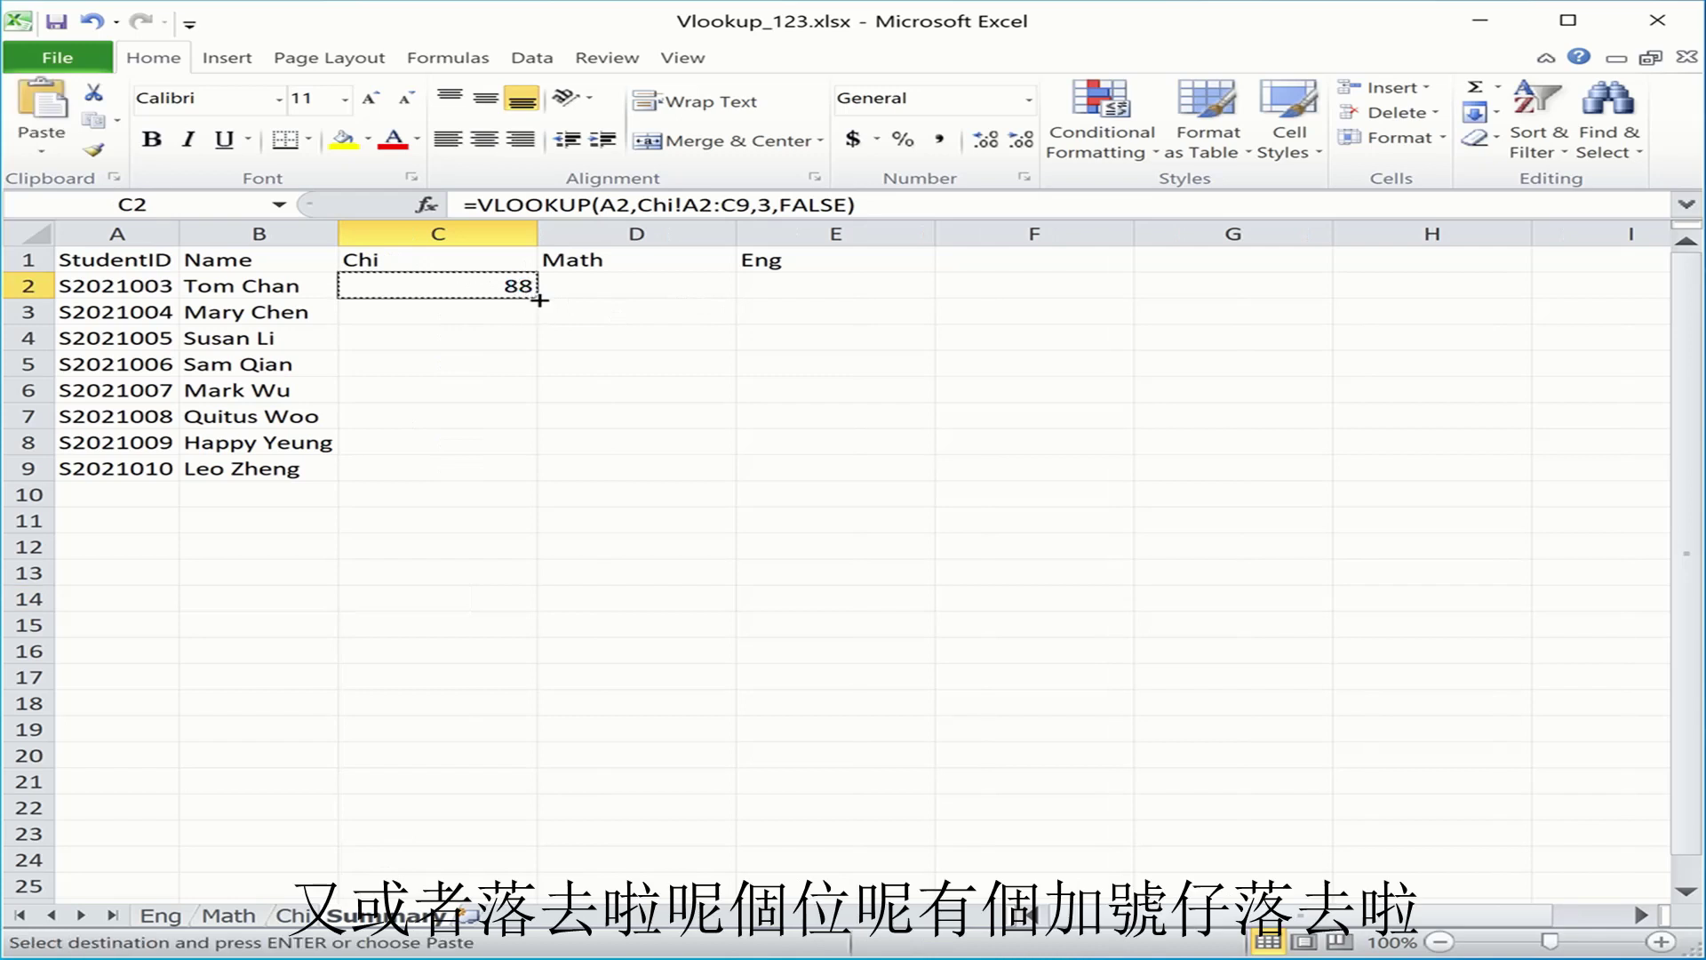
Fill C2's VLOOKUP formula down through C9, giving Chi marks 88 to 81
left_click_drag(541, 300, 531, 474)
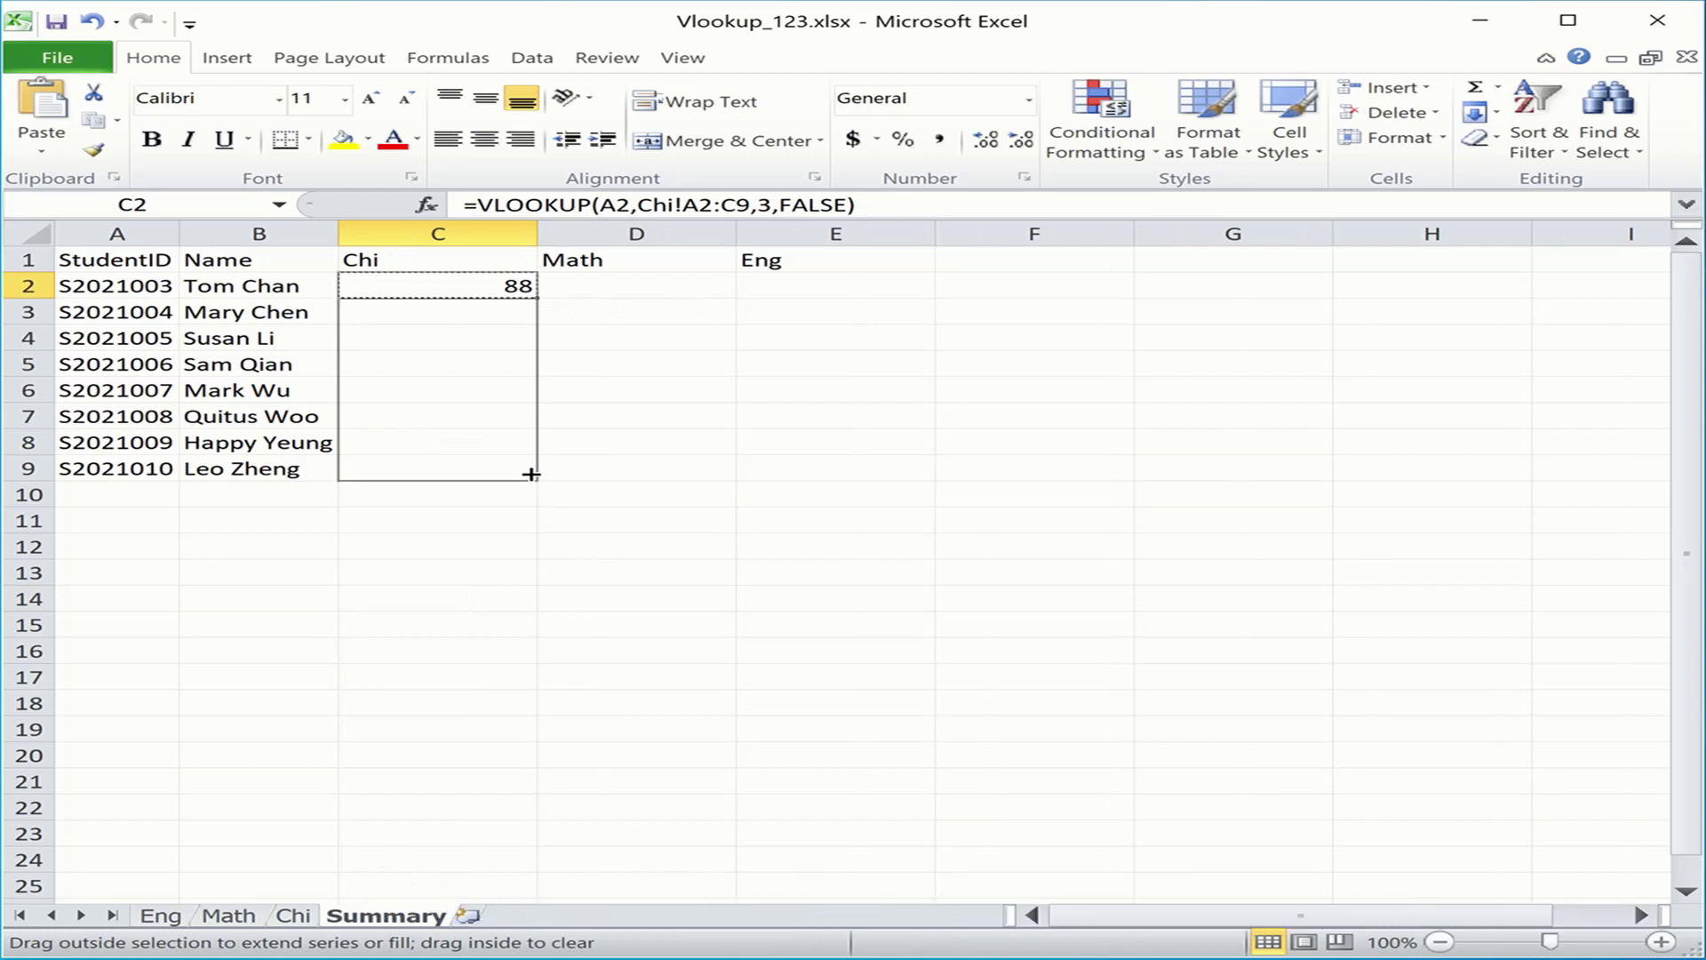
left_click_drag(531, 475, 528, 472)
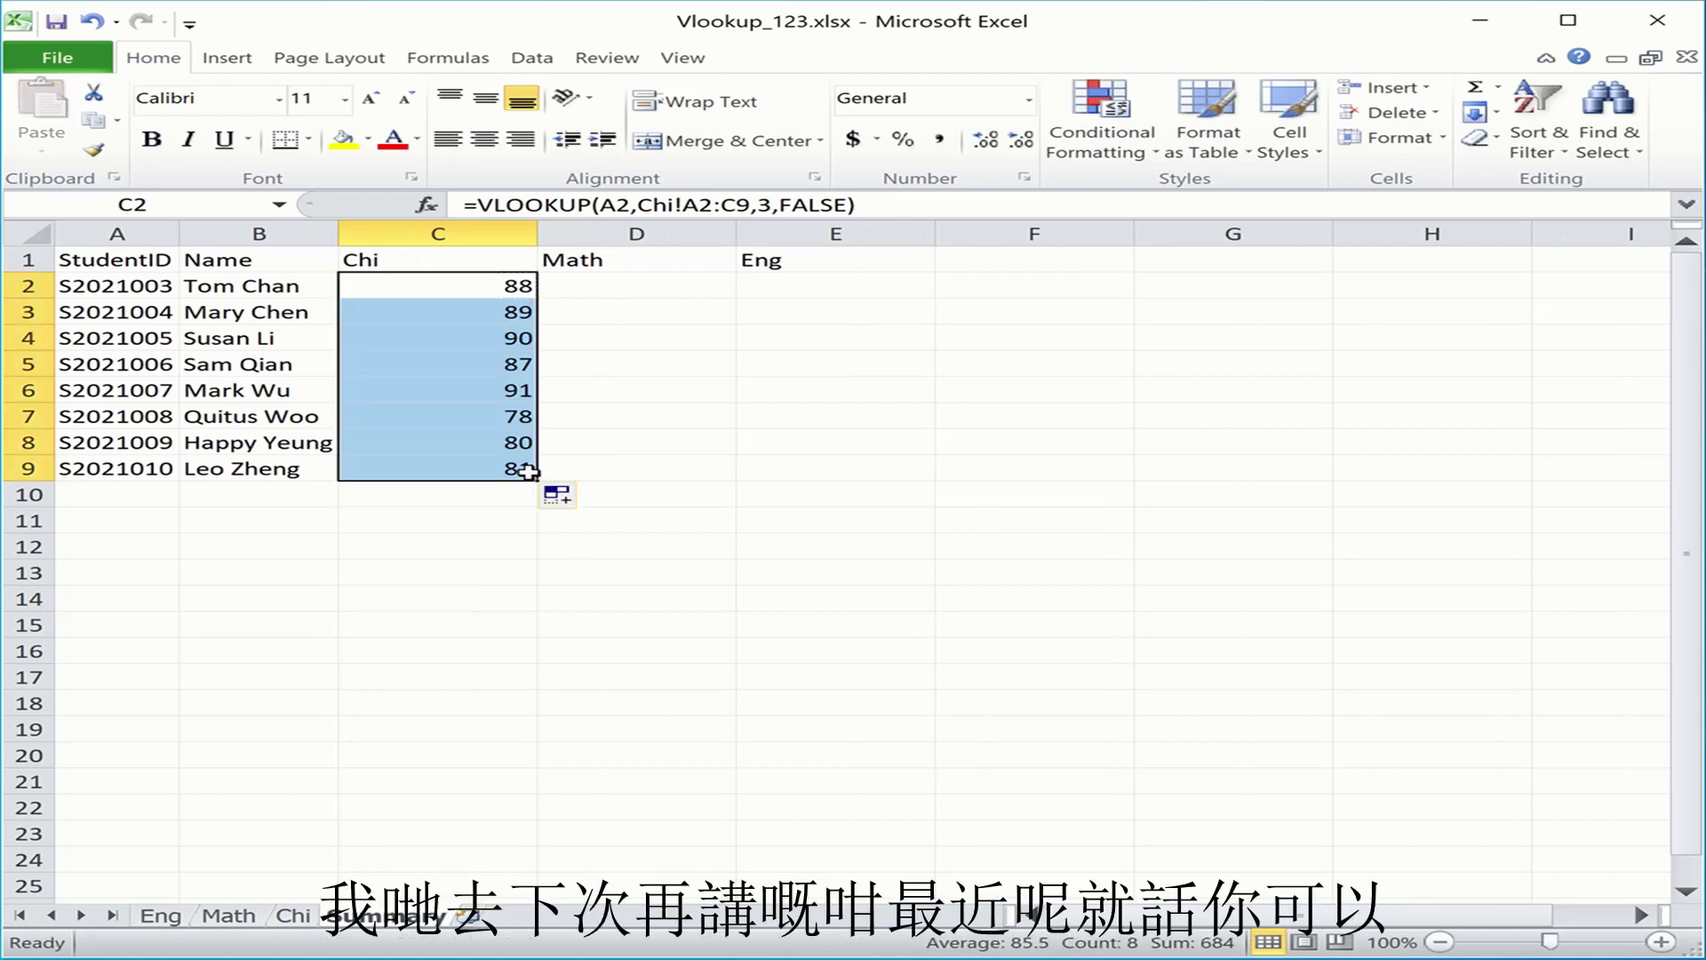
left_click(456, 280)
key("ctrl+c")
left_click(450, 472, "shift")
key("ctrl+v")
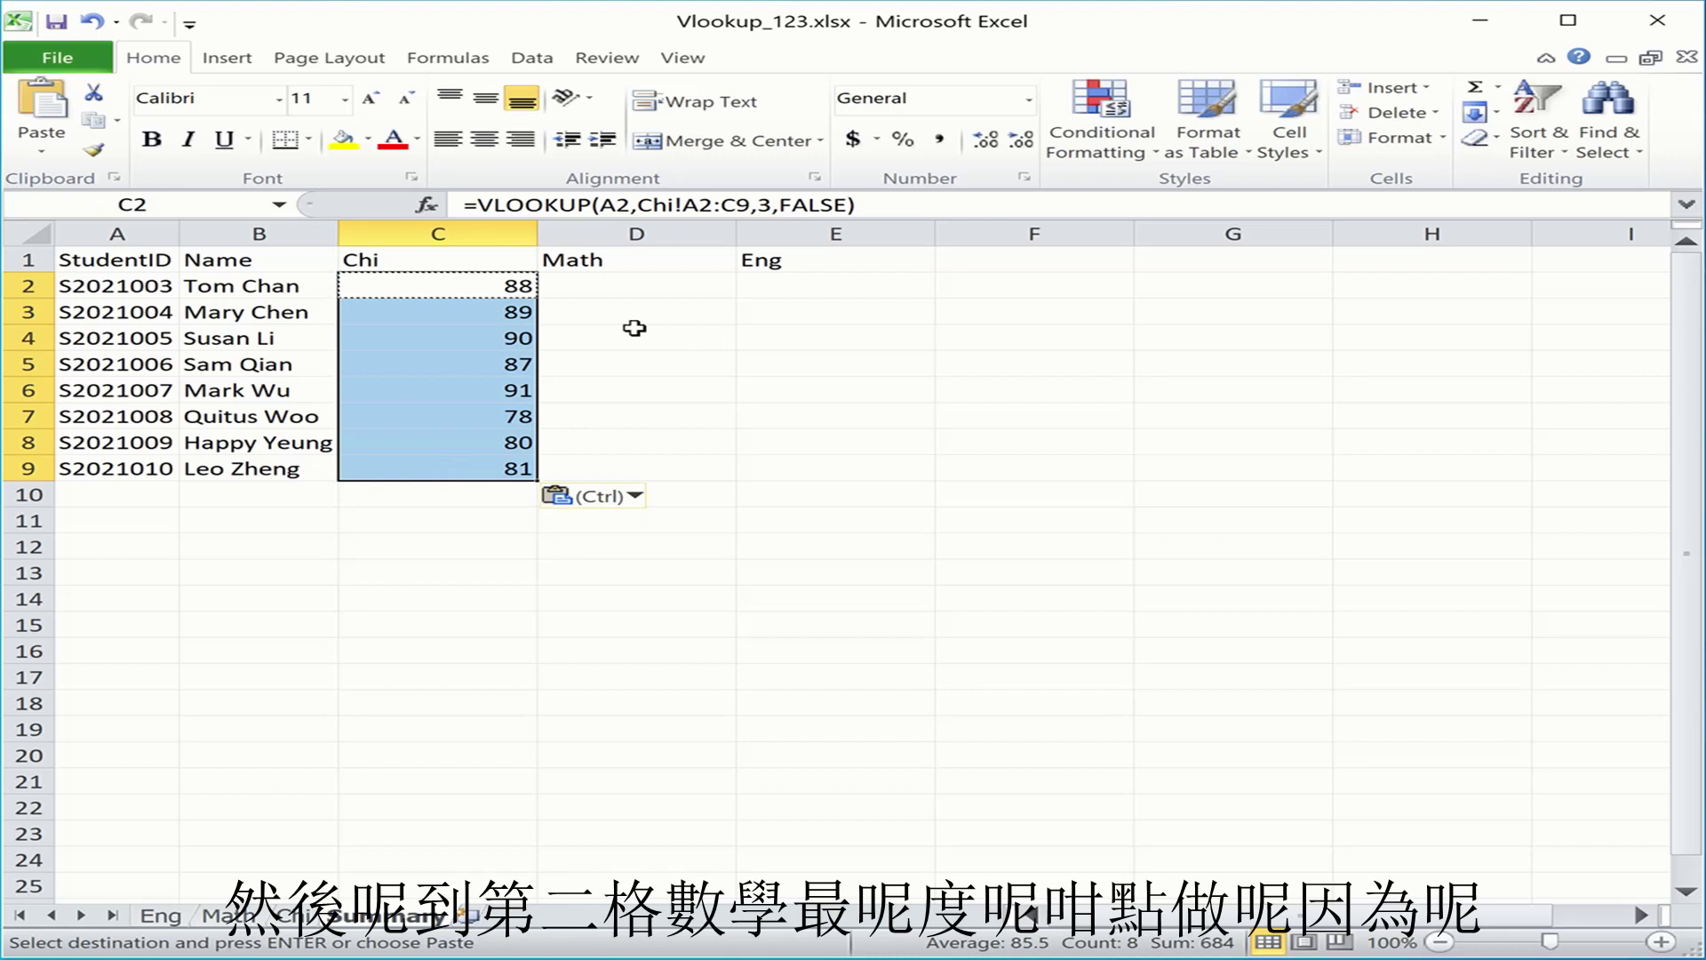
Paste the Chi lookup formula into Summary cell D2
left_click(618, 285)
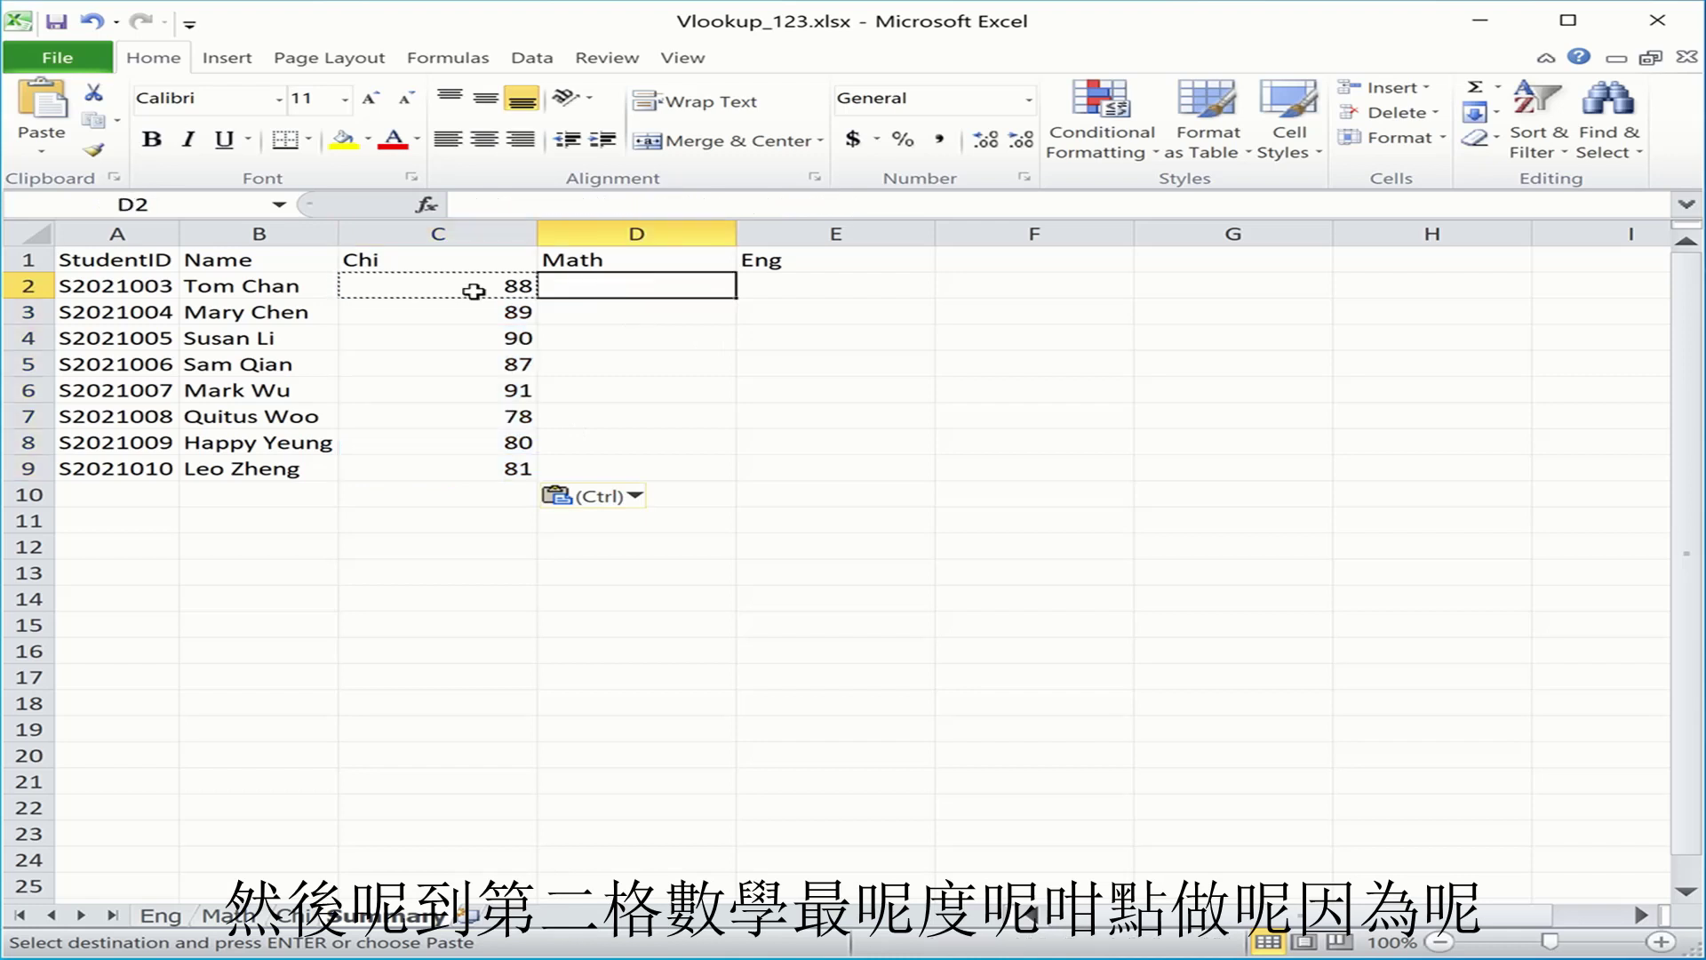
left_click(426, 285)
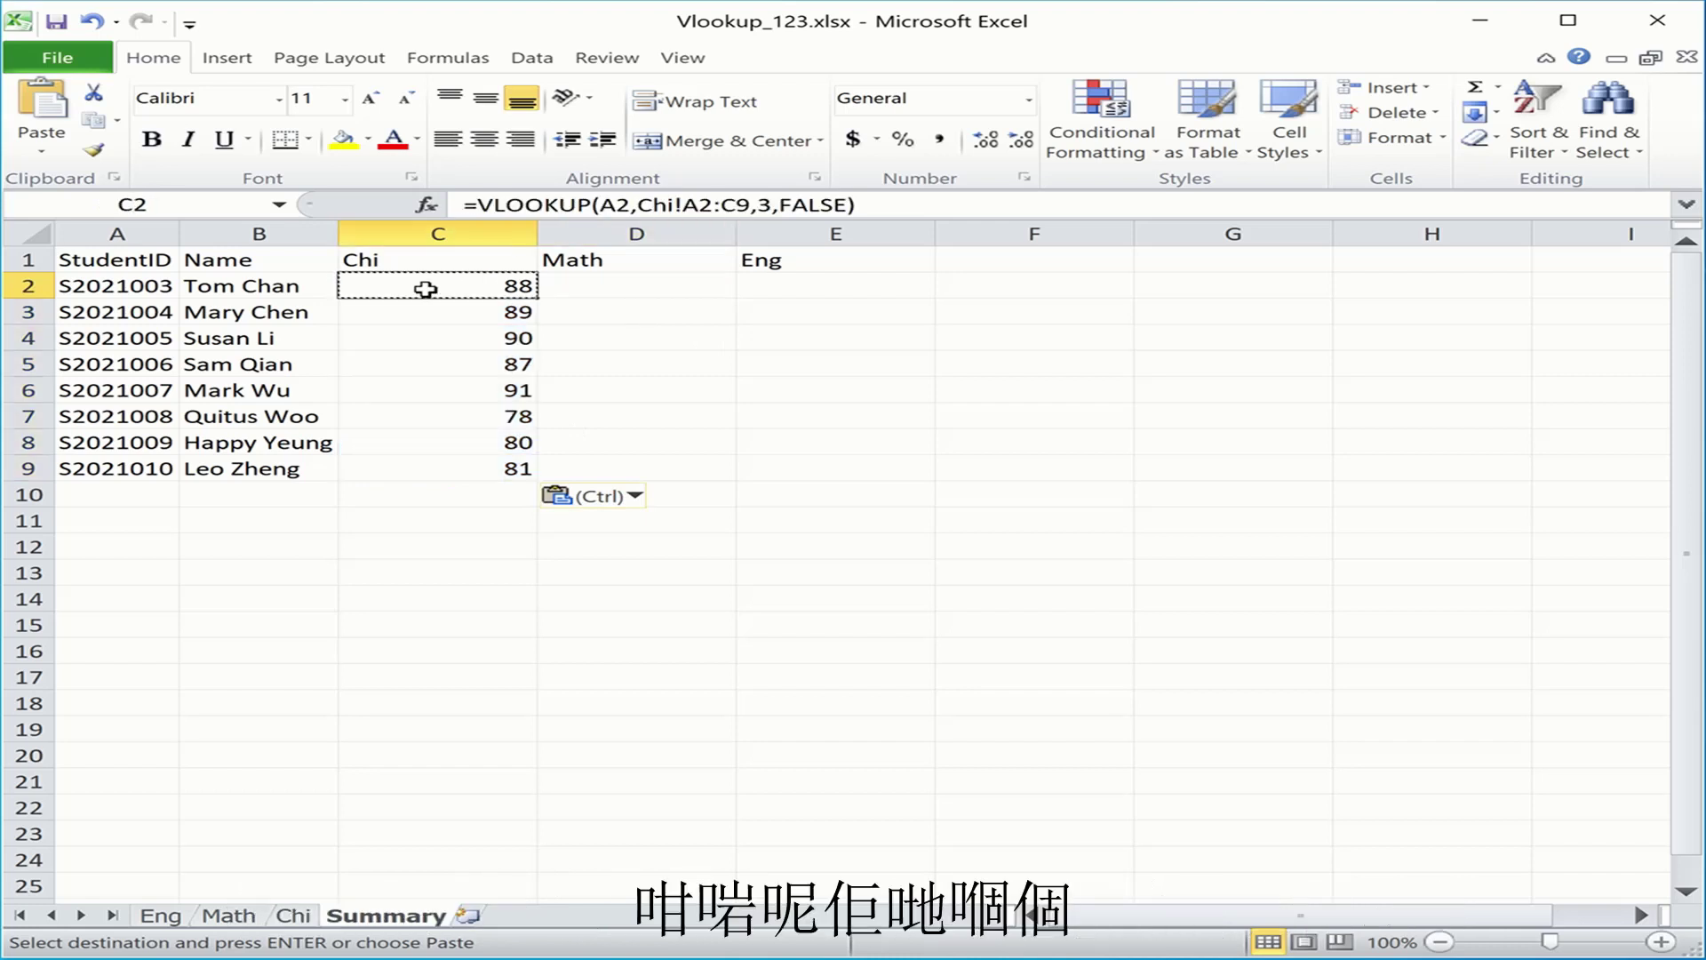
left_click(167, 919)
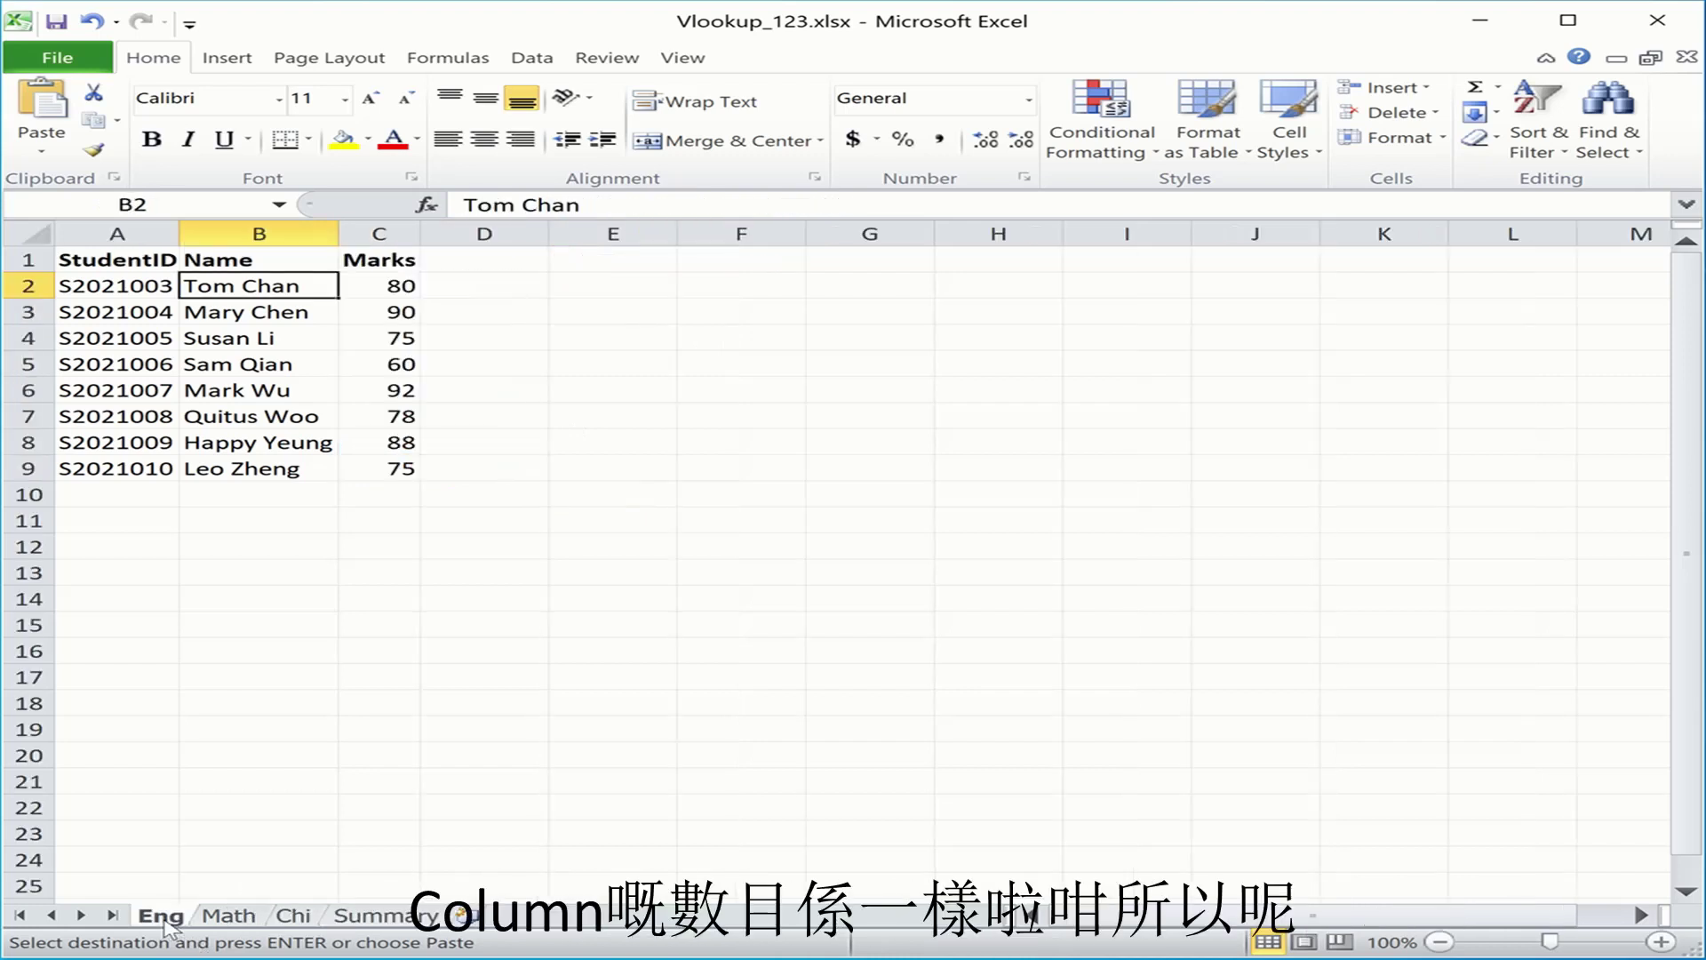
left_click(217, 921)
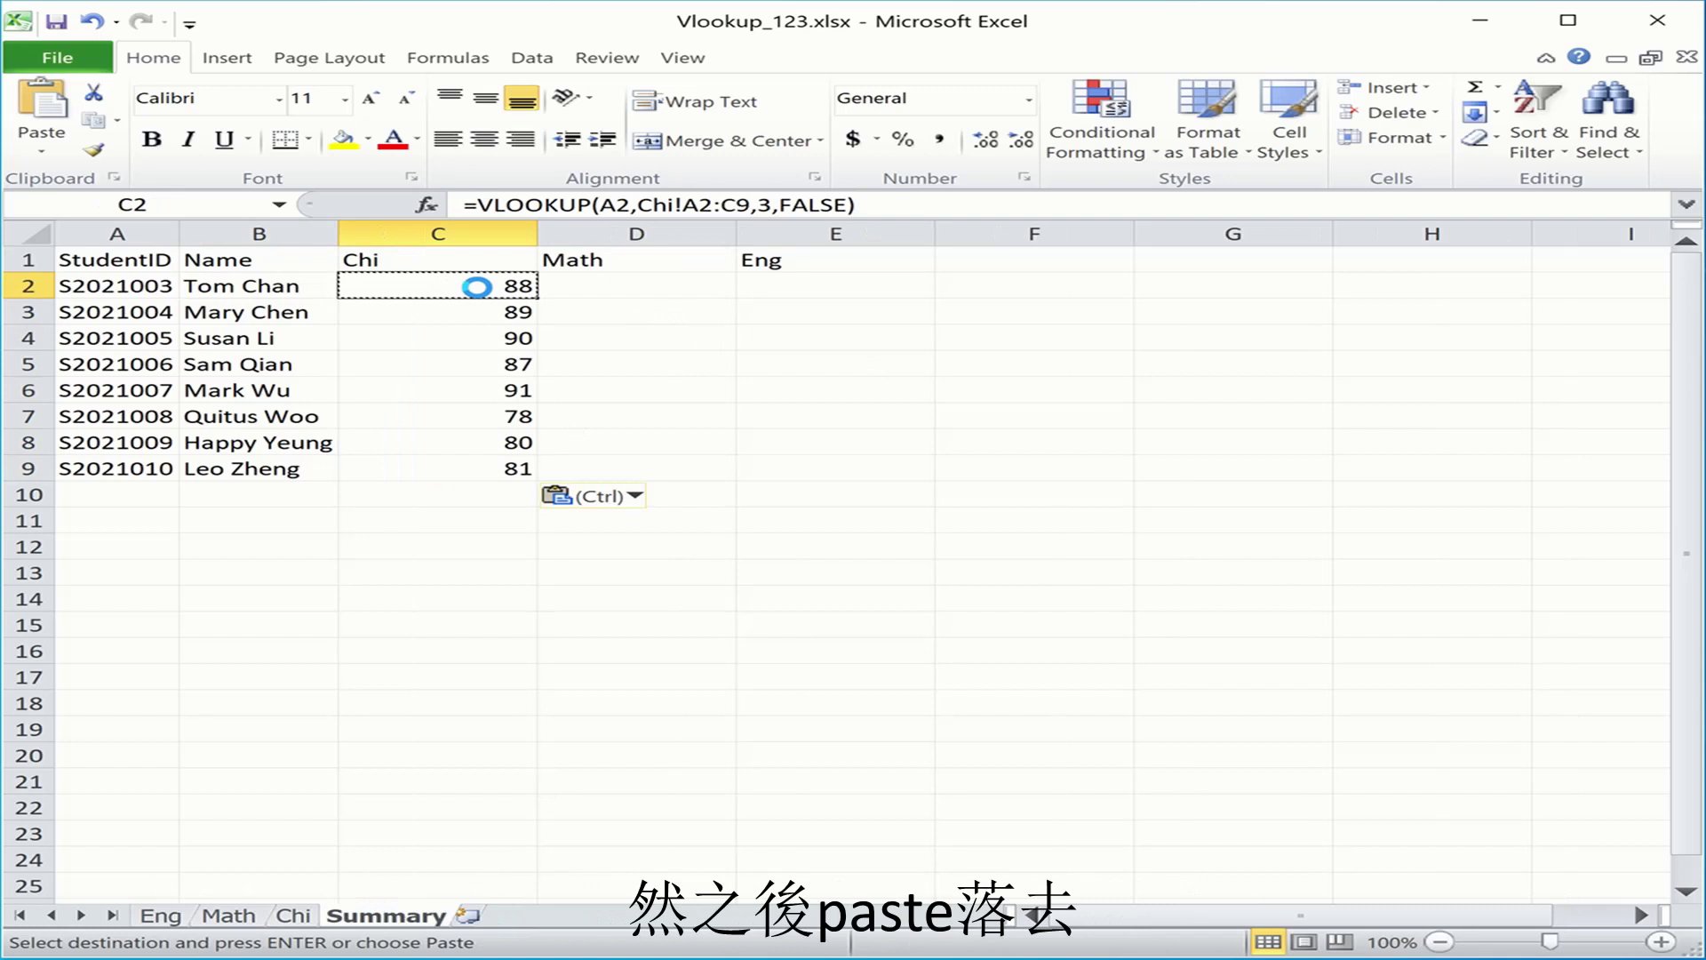
left_click(591, 286)
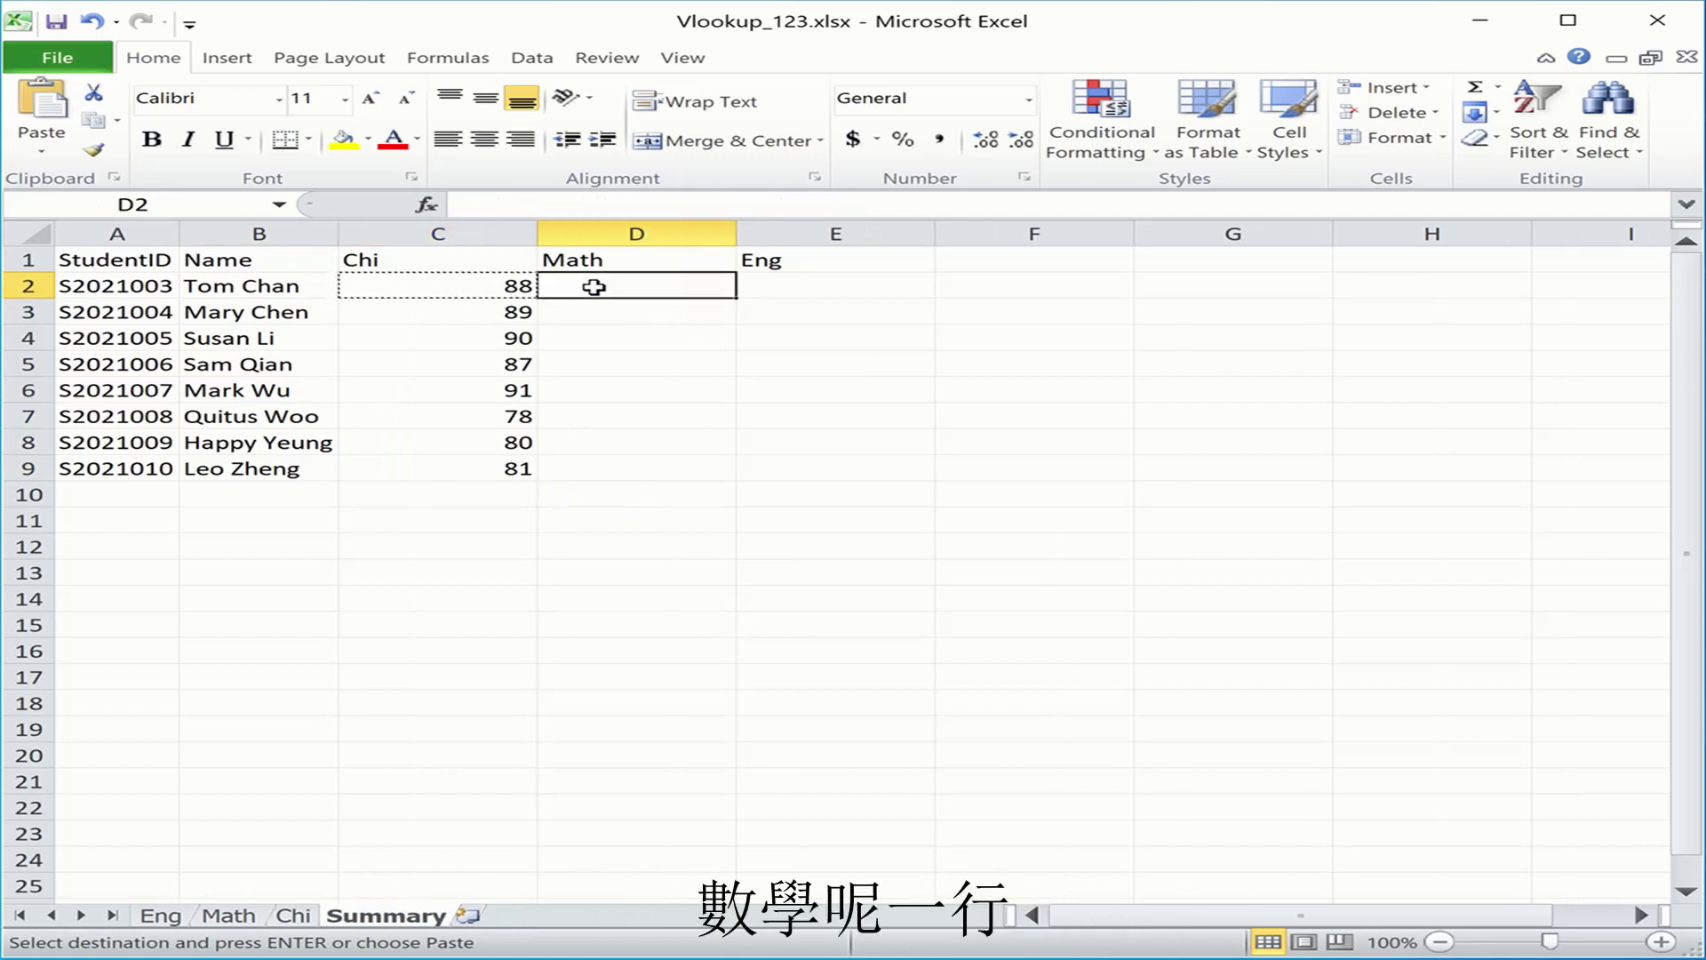
key("ctrl+v")
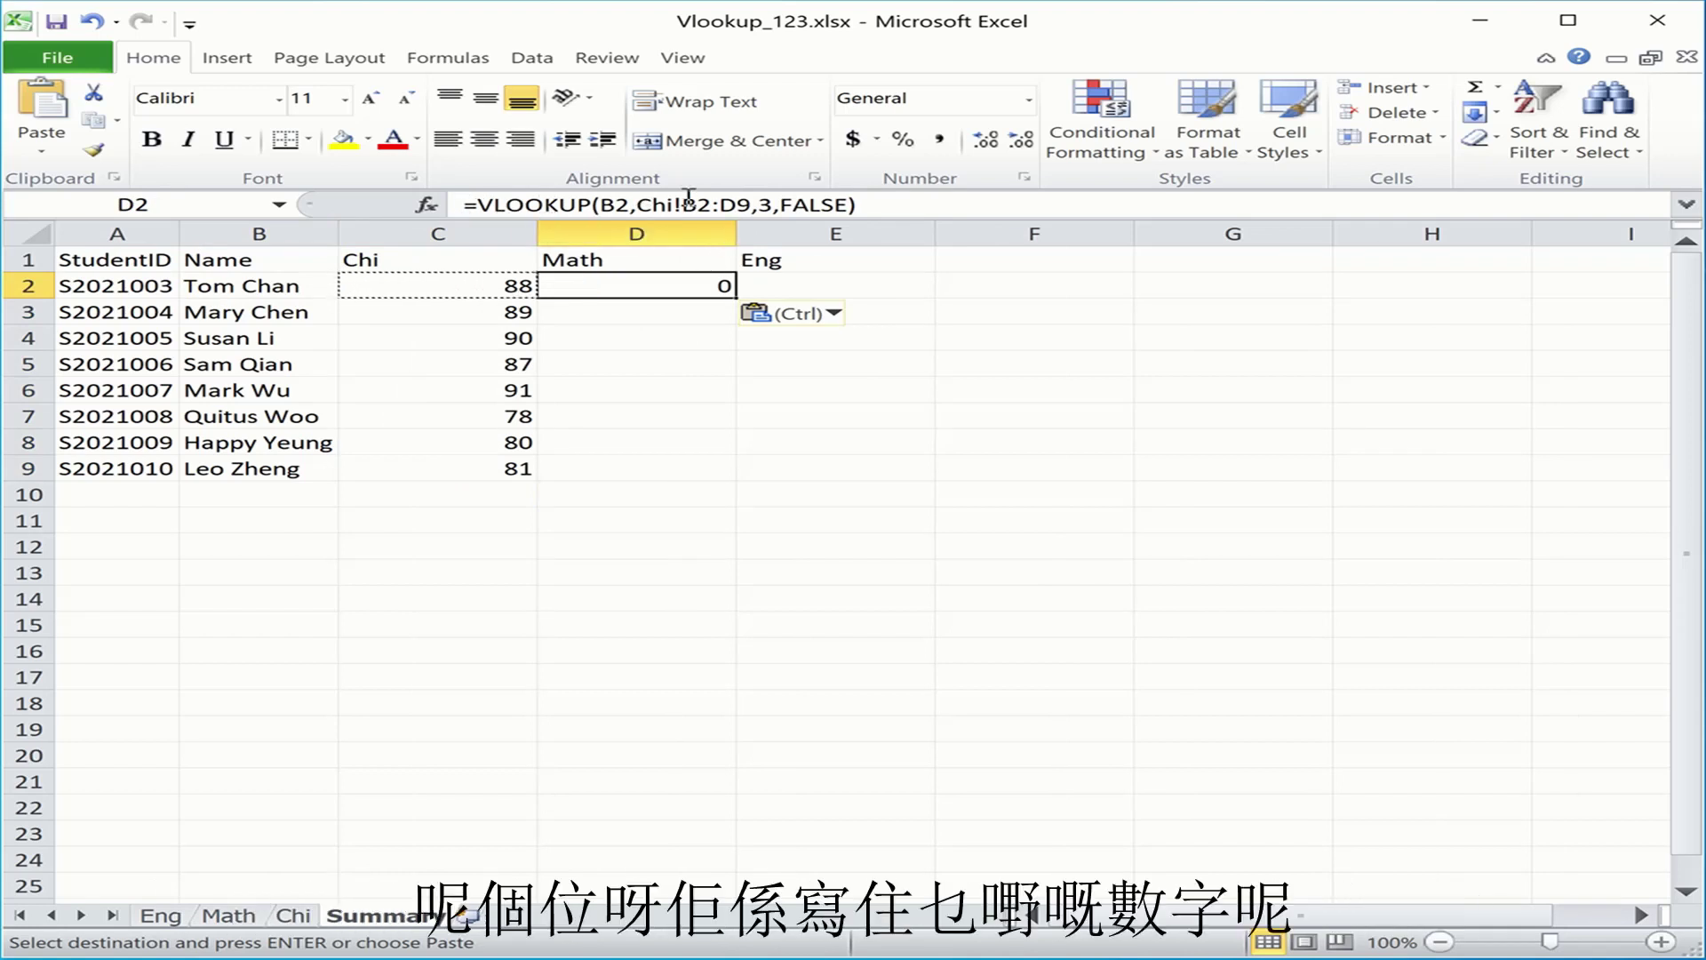
Change D2's formula sheet reference from Chi to Math
left_click(896, 201)
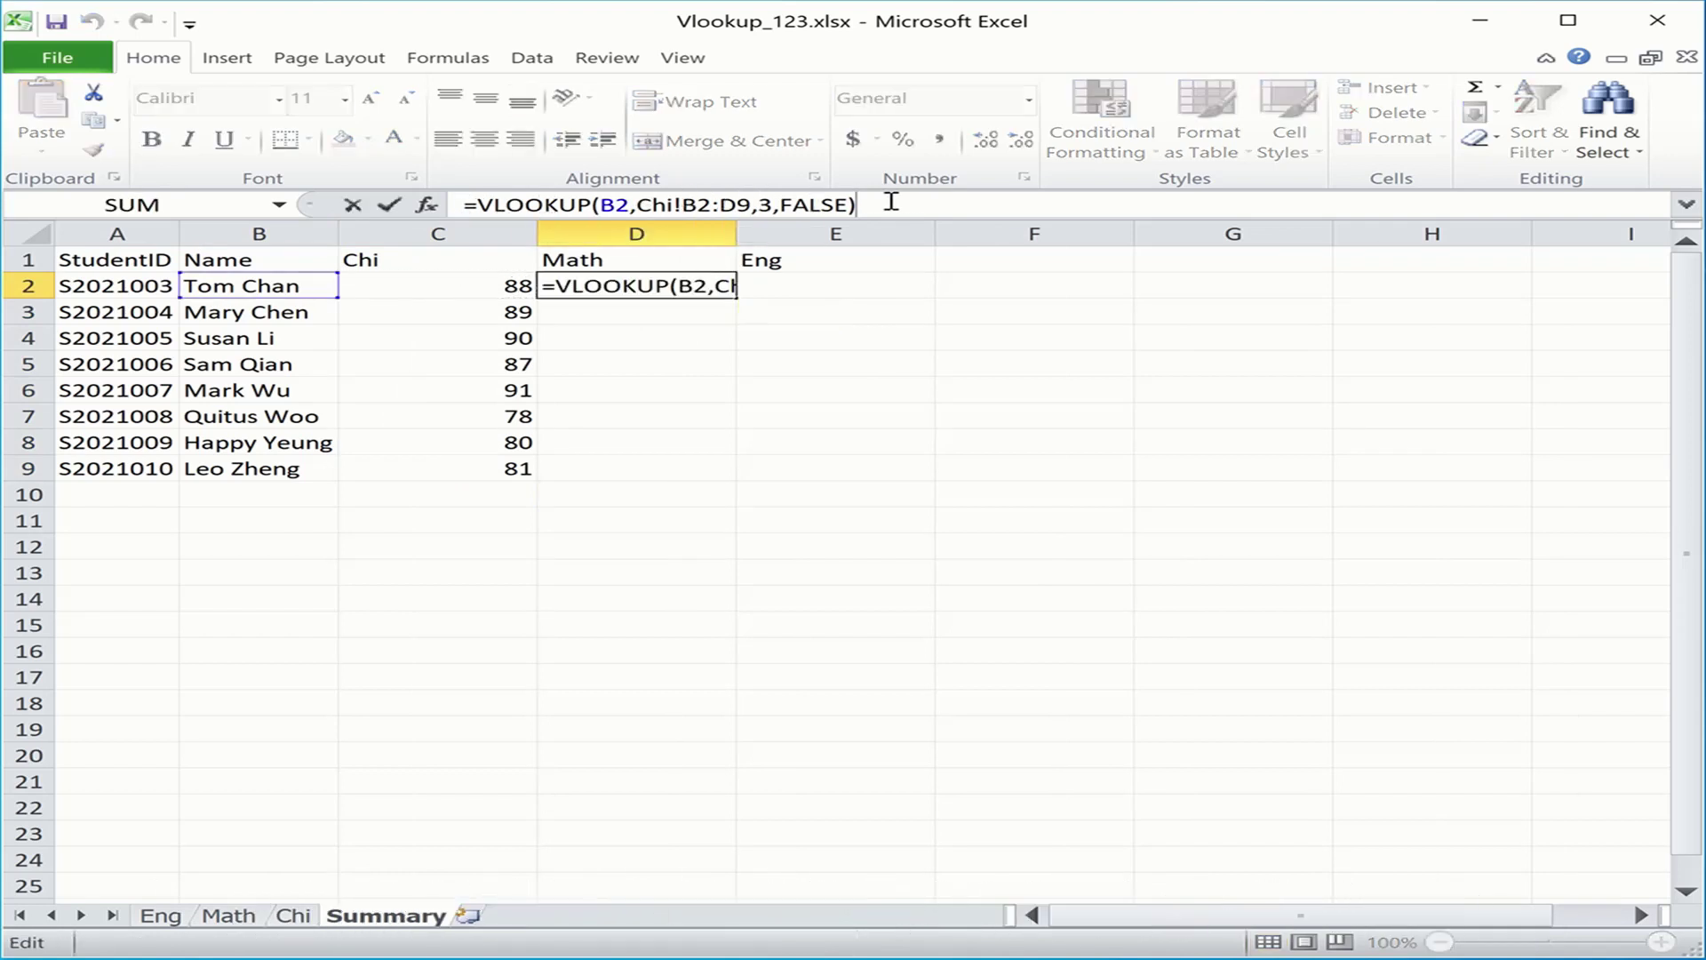
key("Left")
key("Left")
key("Left")
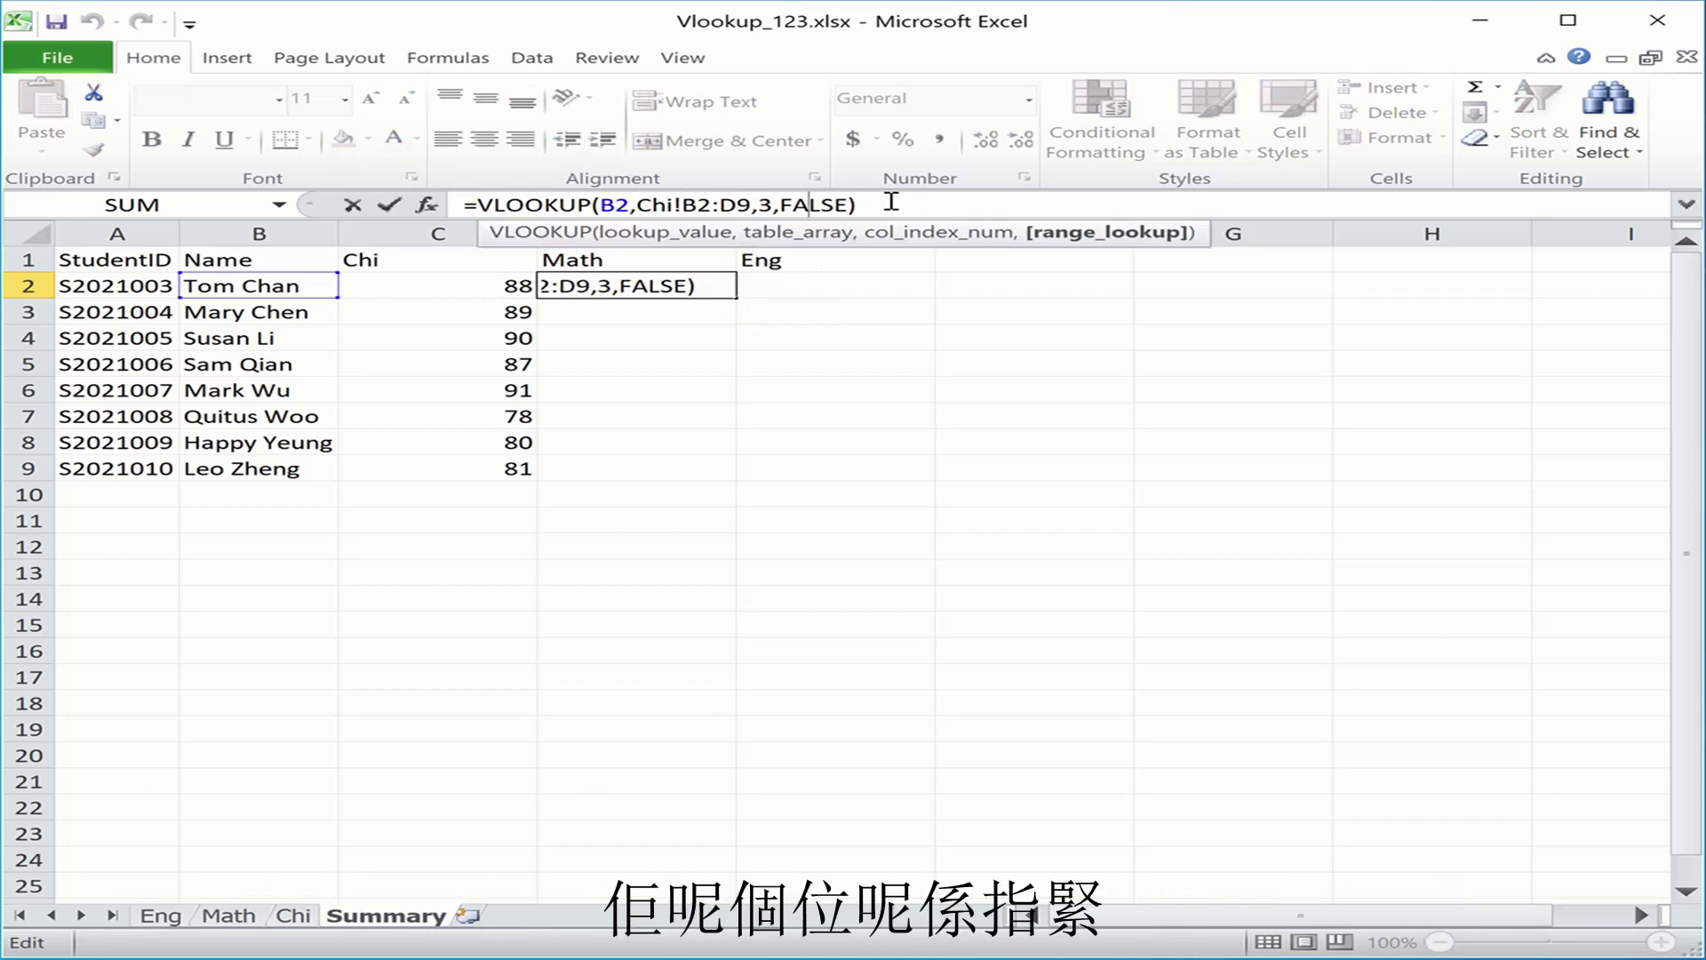
key("Left")
key("Left")
key("Left")
key("shift+Right")
key("shift+Right")
key("shift+Right")
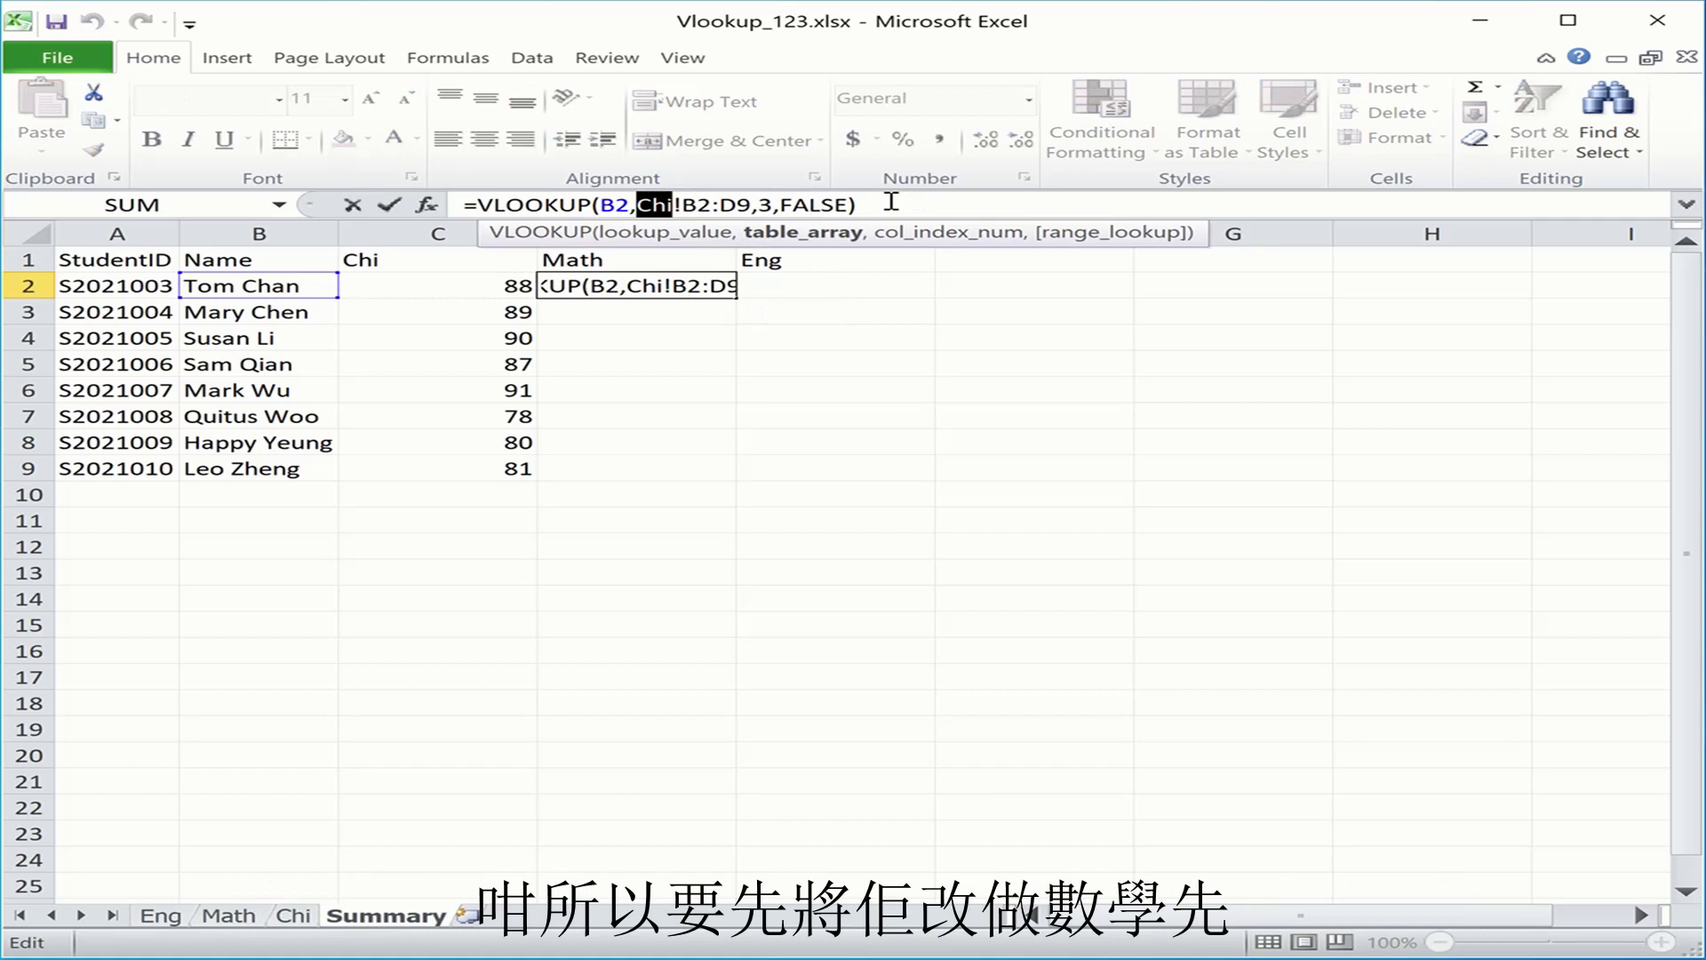
type("Math")
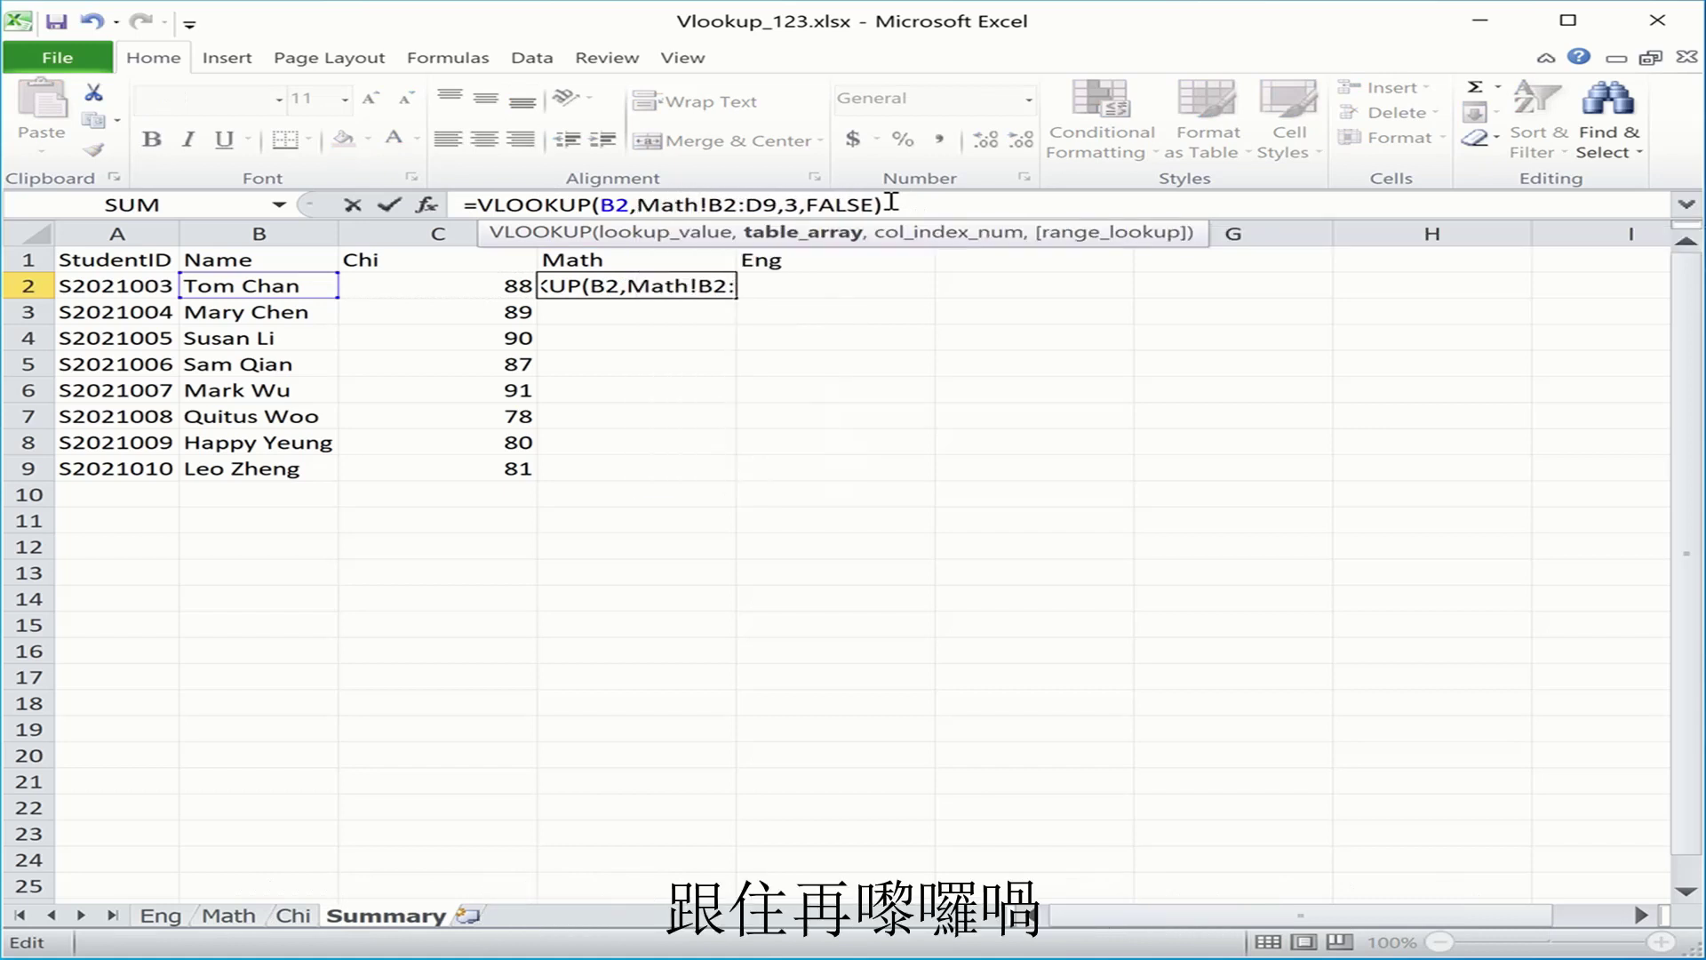
key("Return")
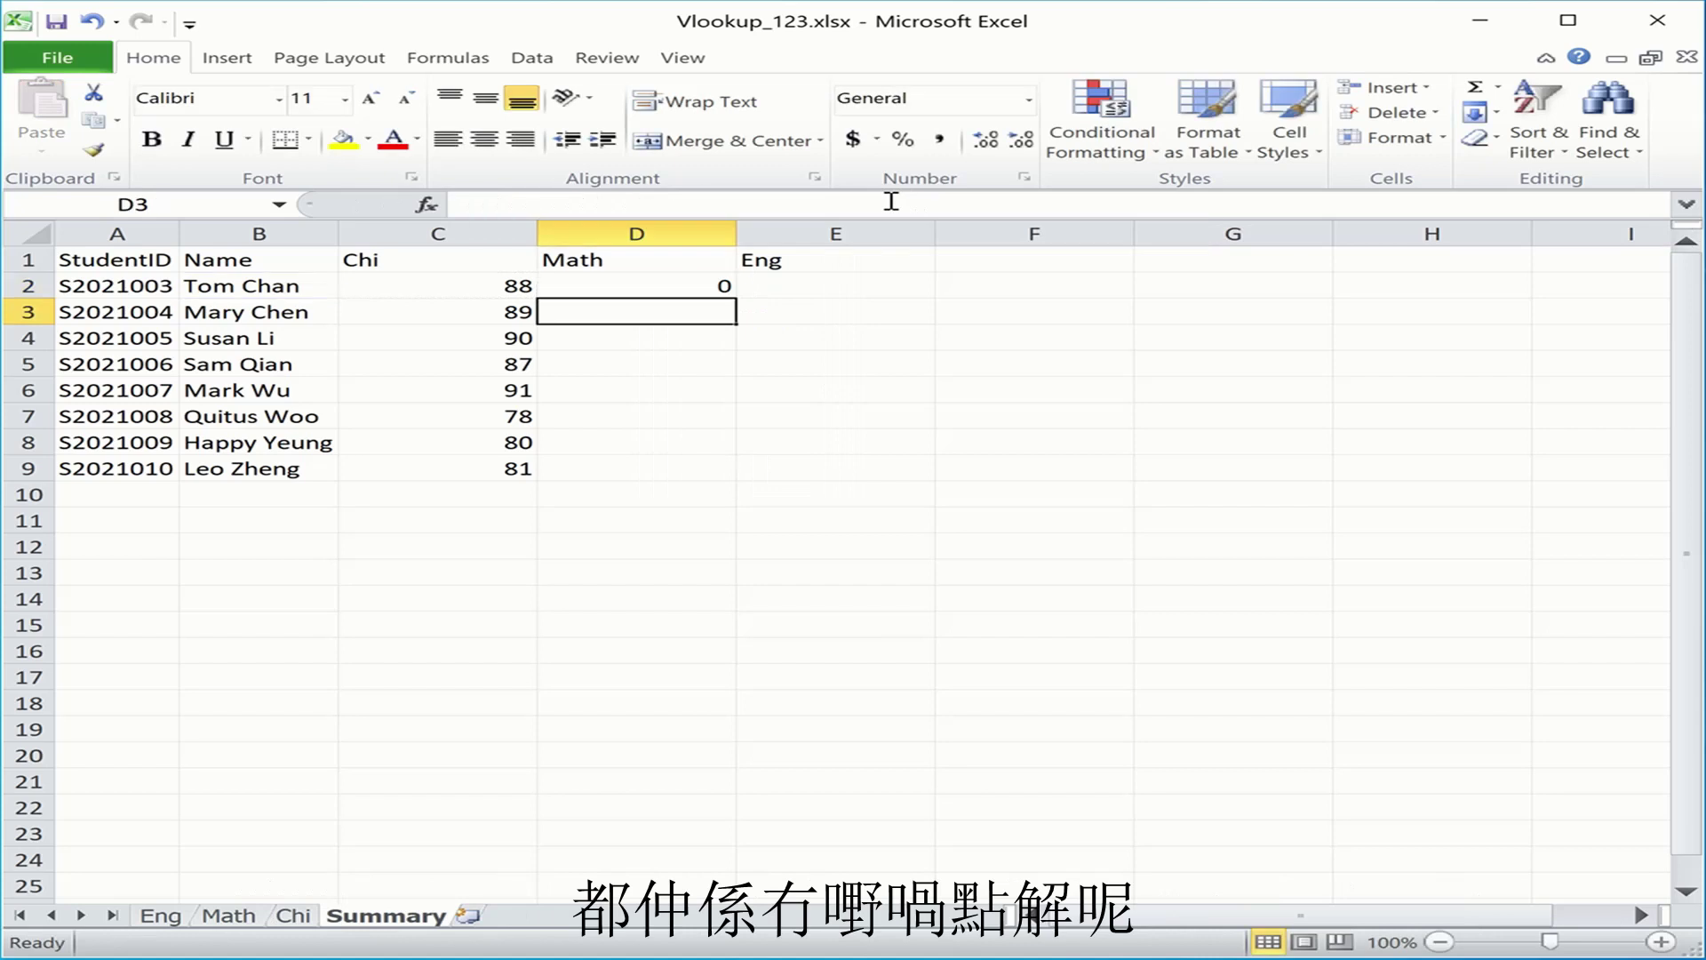
Change D2's lookup value to A2 and its range to Math!A2:C9, returning 88
left_click(721, 283)
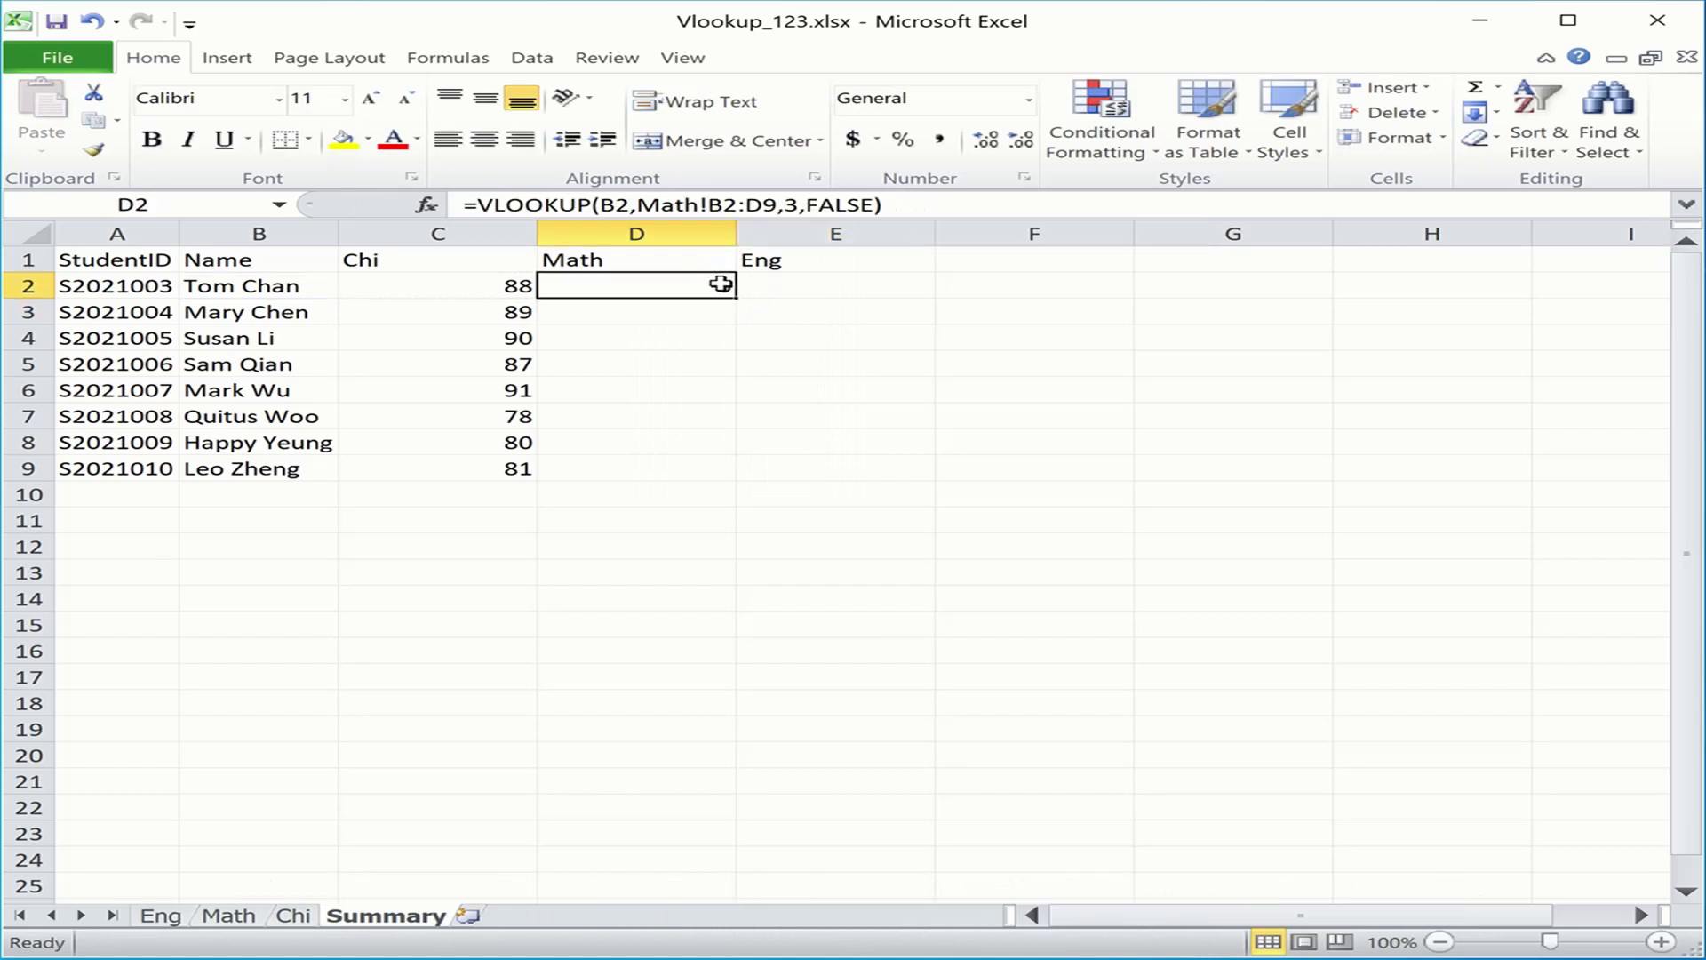
left_click(614, 204)
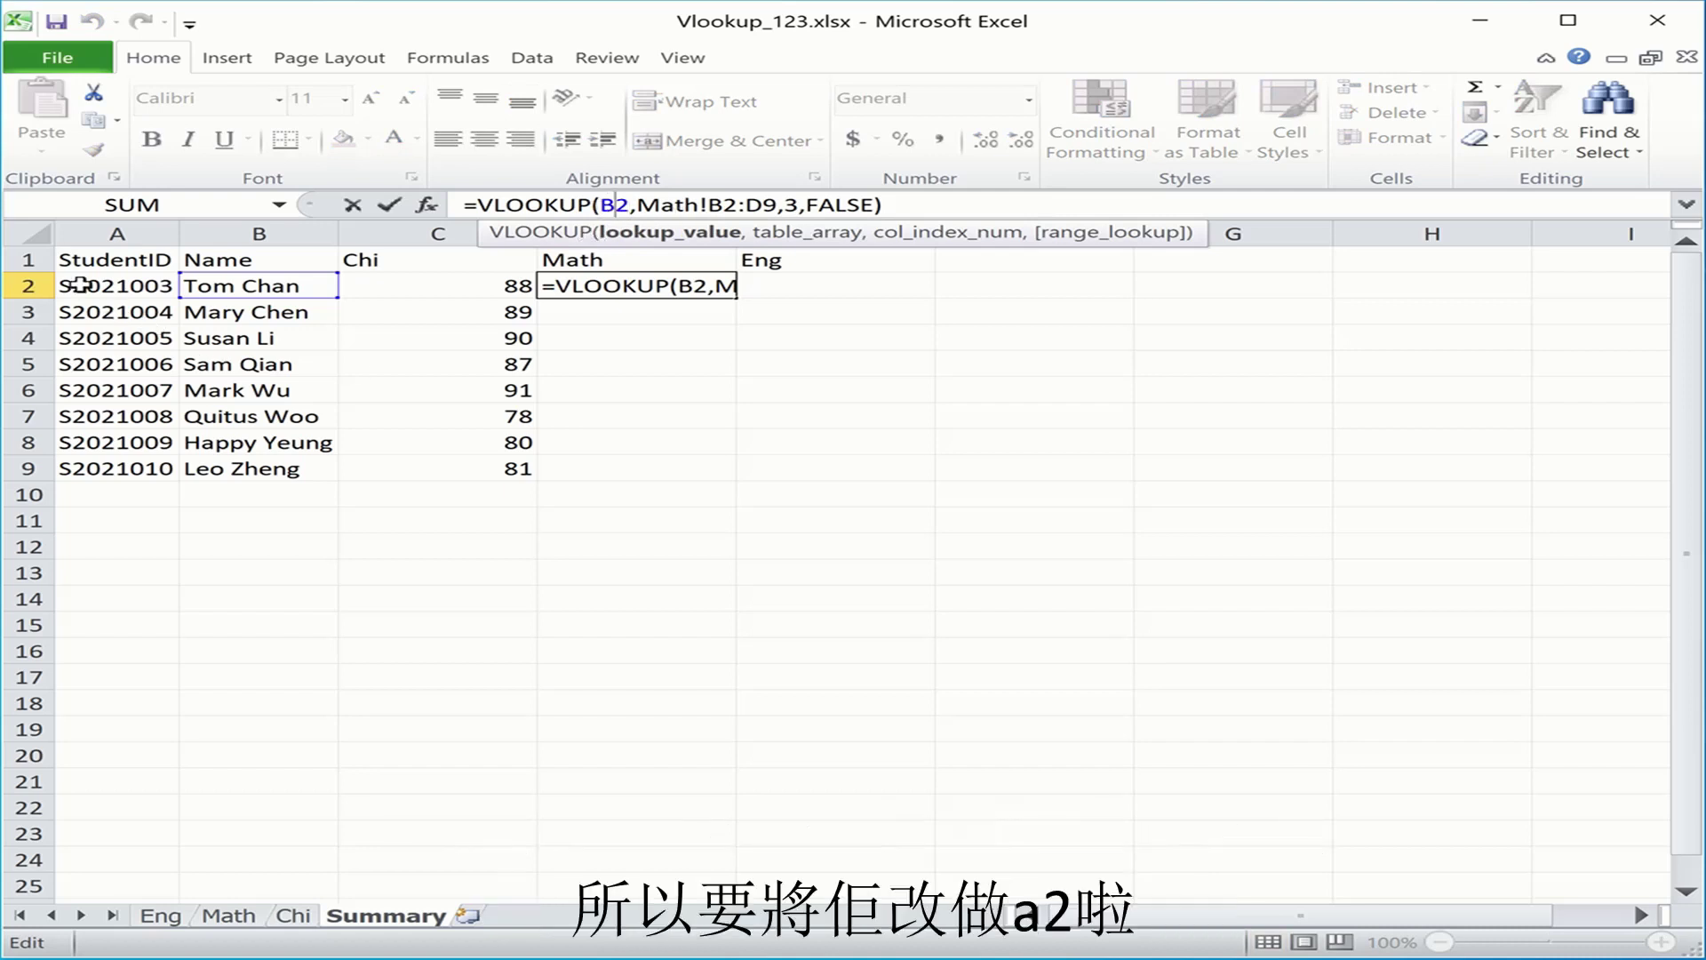
key("BackSpace")
type("A")
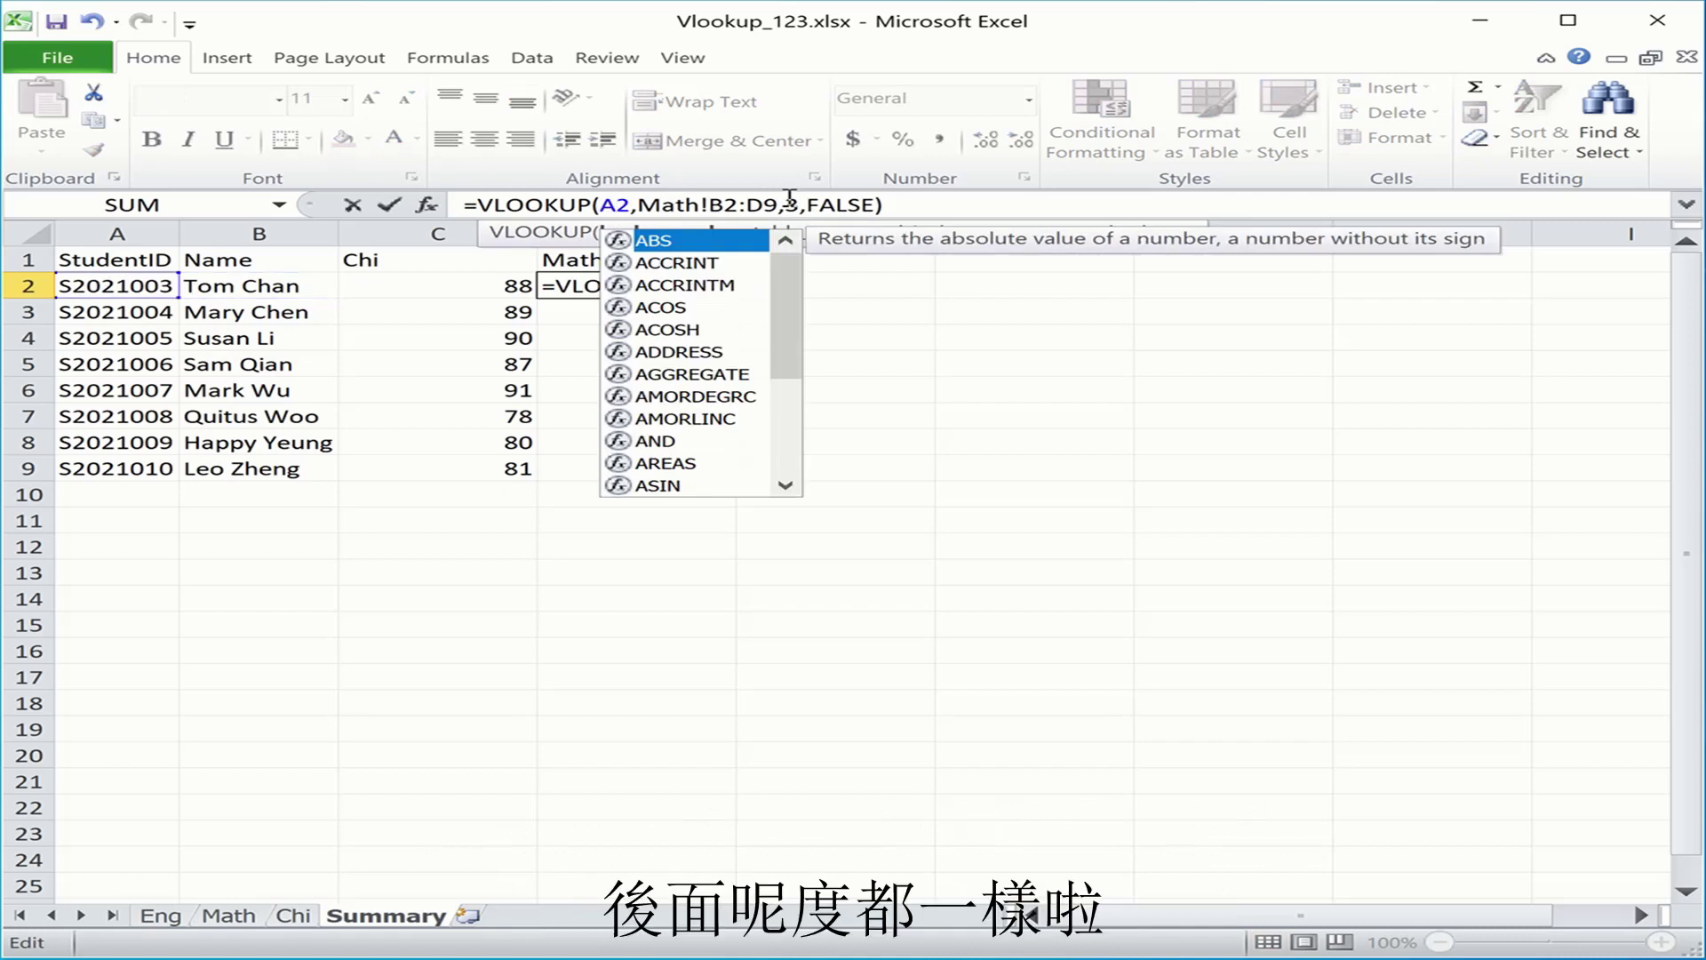
left_click(736, 205)
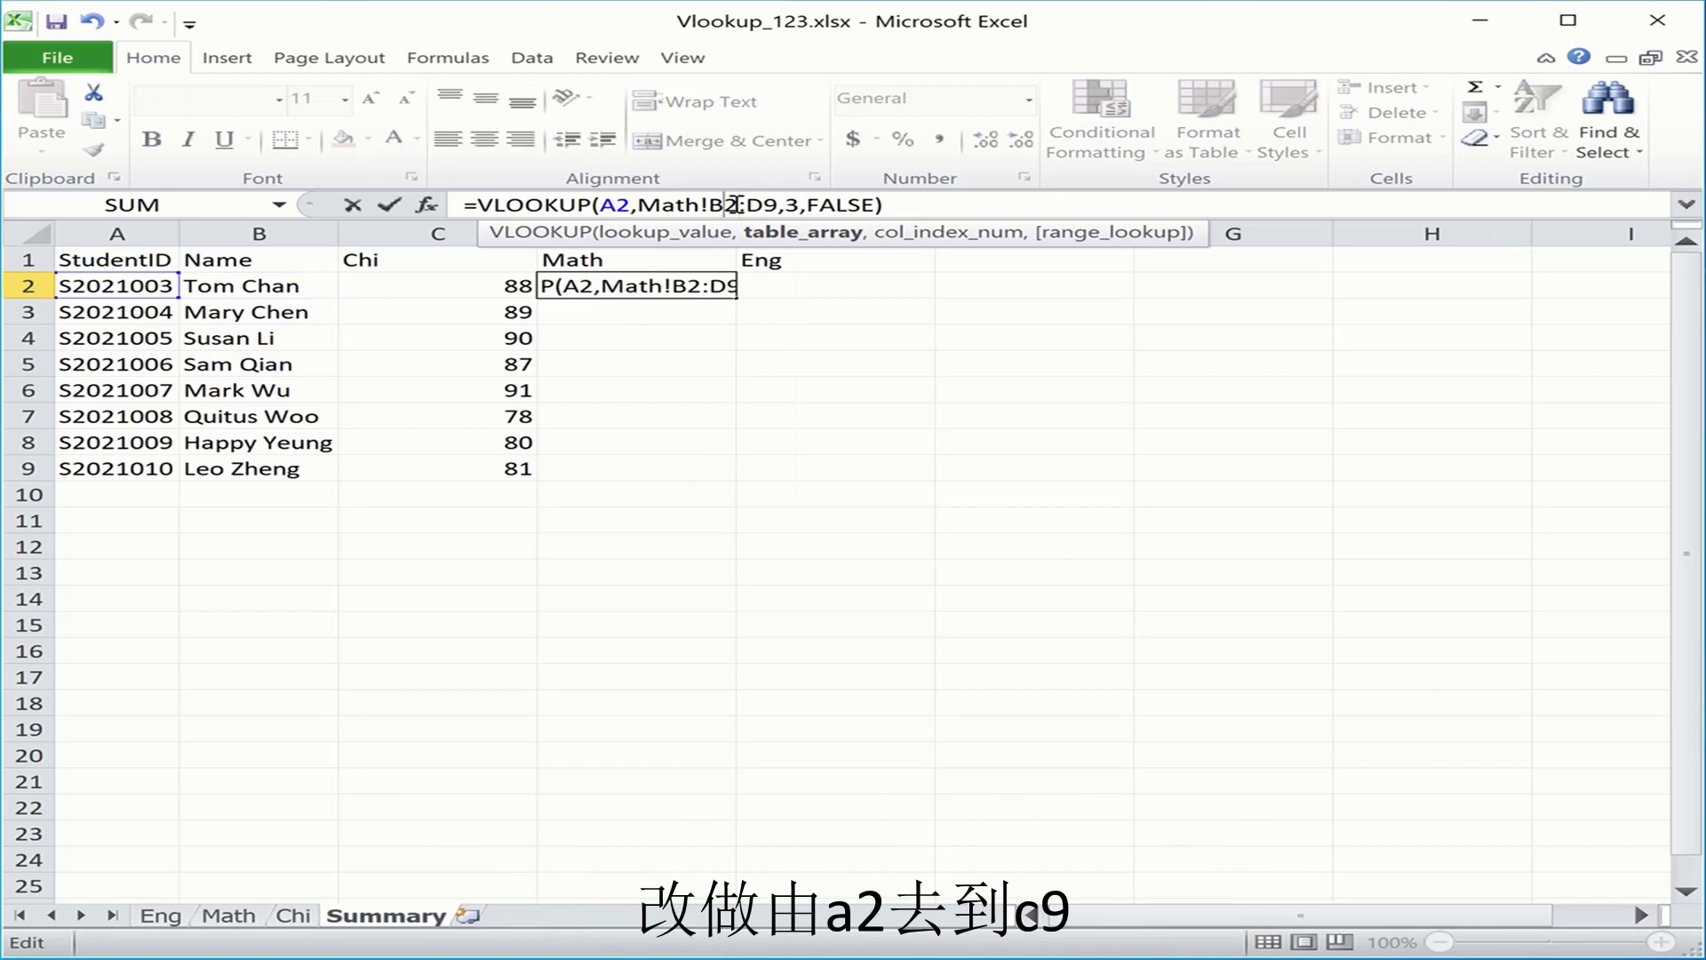
type("A")
key("shift+Right")
type("C")
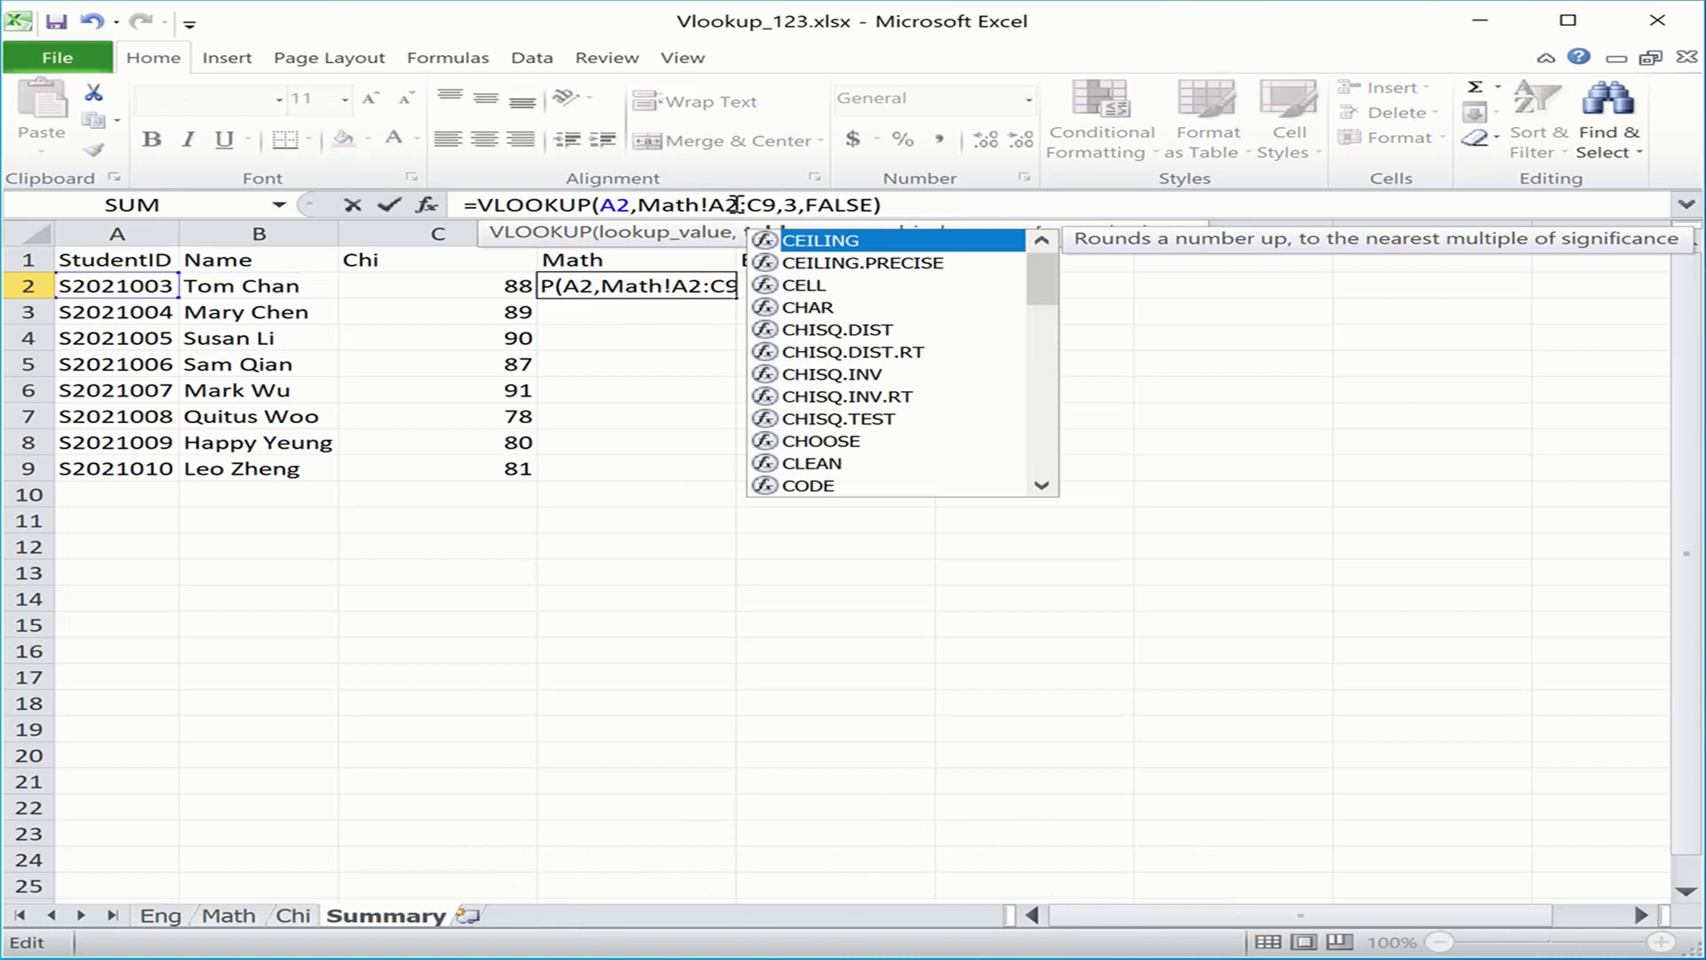
key("Return")
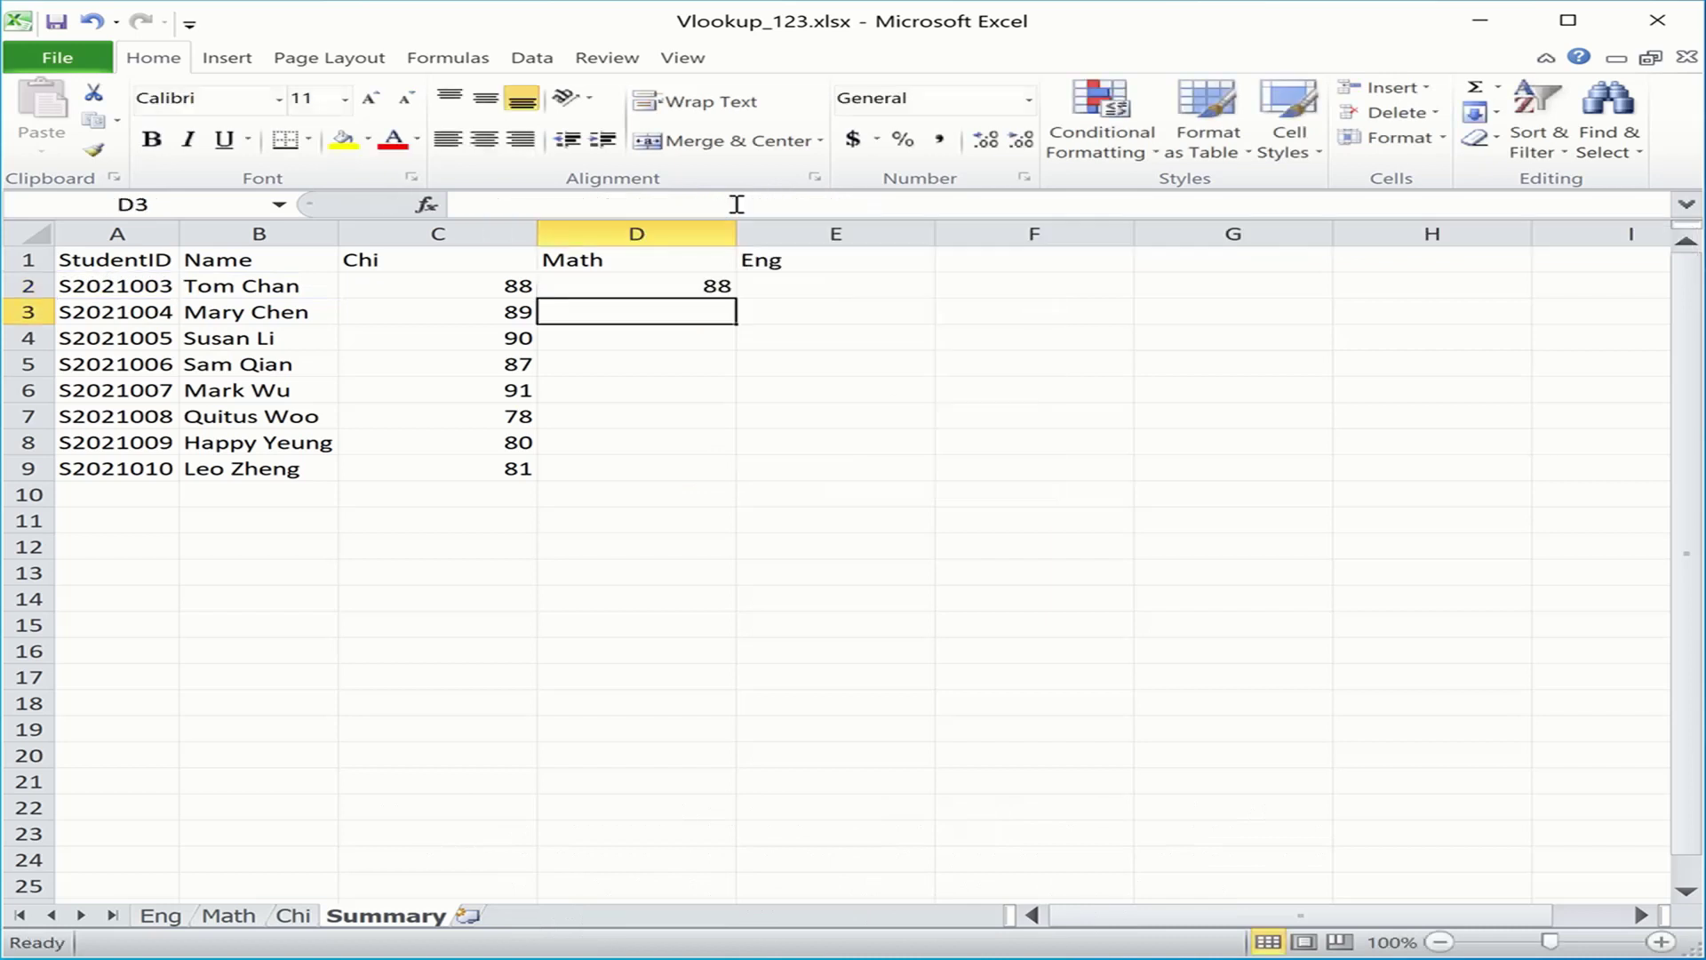
Copy D2's Math formula and paste it down through D9
left_click(675, 288)
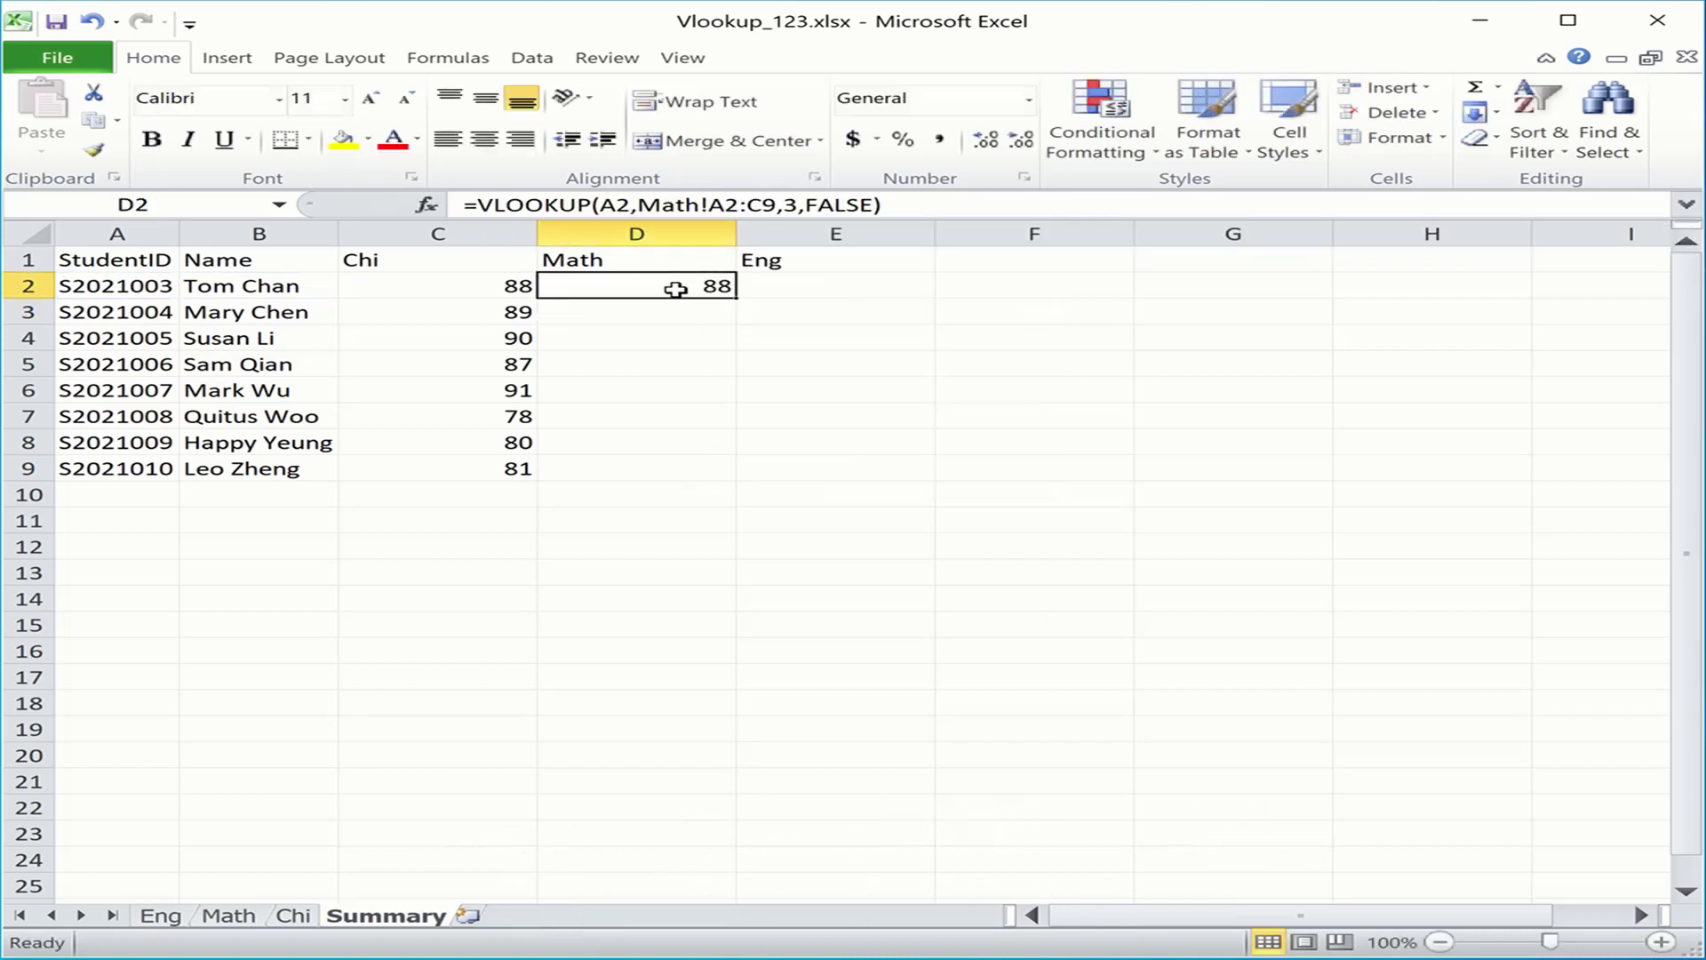
key("ctrl+c")
key("shift+Down")
key("shift+Down")
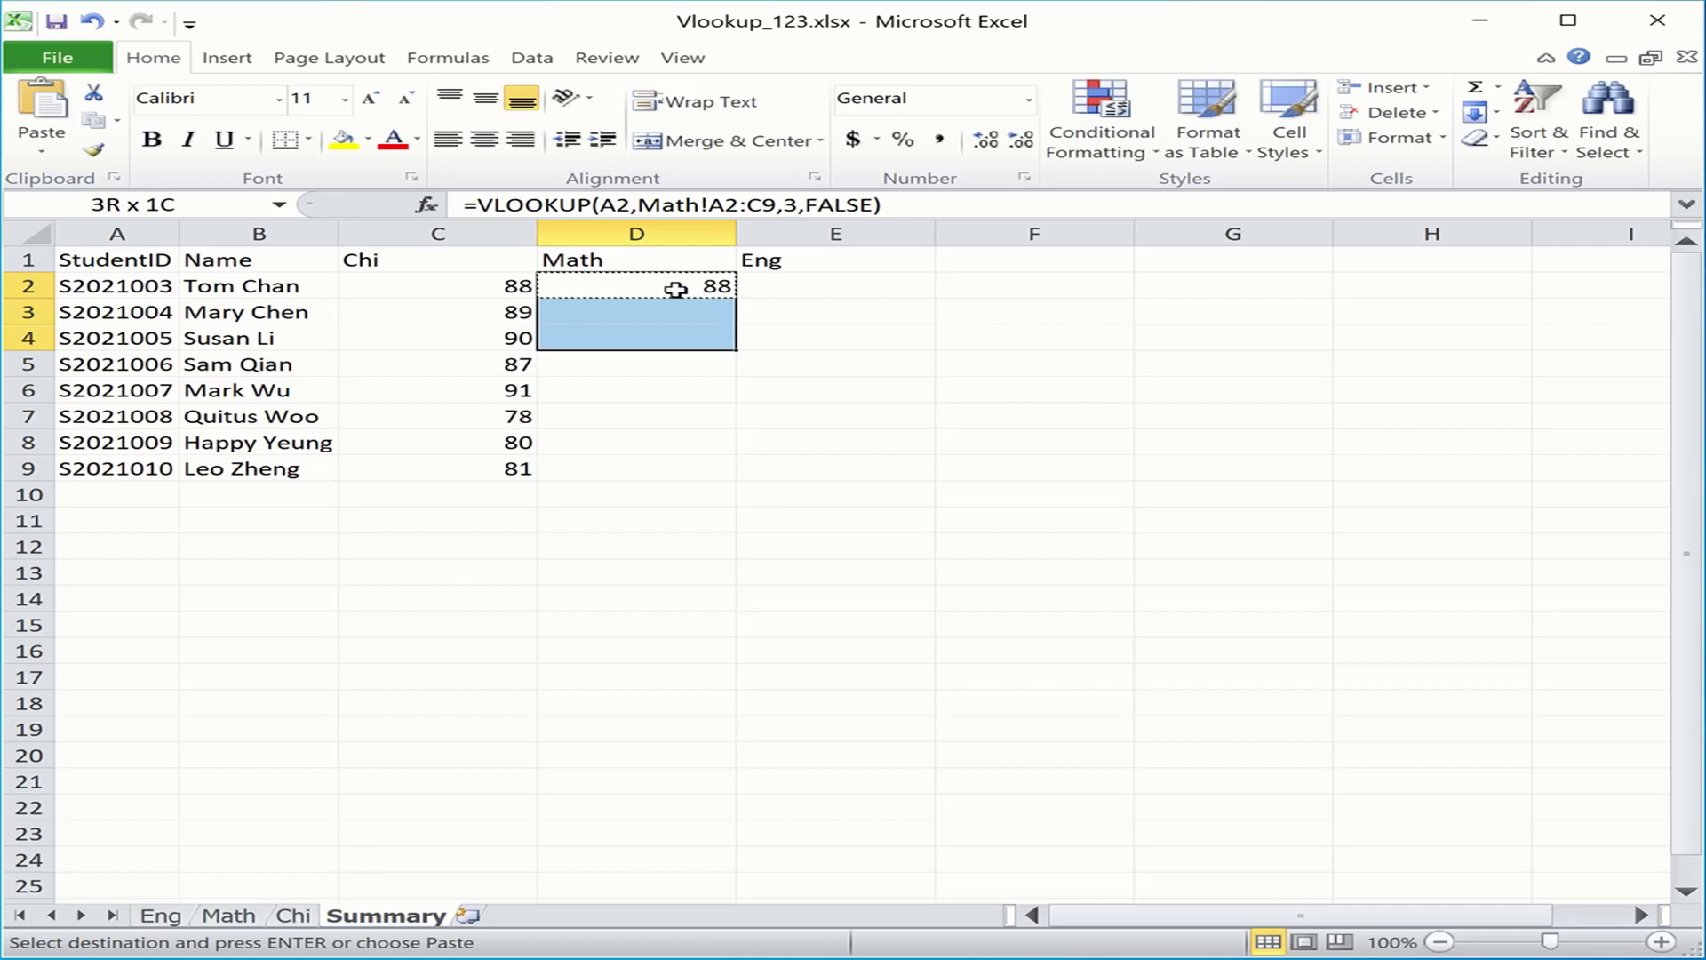
key("shift+Down")
key("shift+Down")
key("shift+Down")
key("shift+Down")
key("shift+Down")
key("ctrl+v")
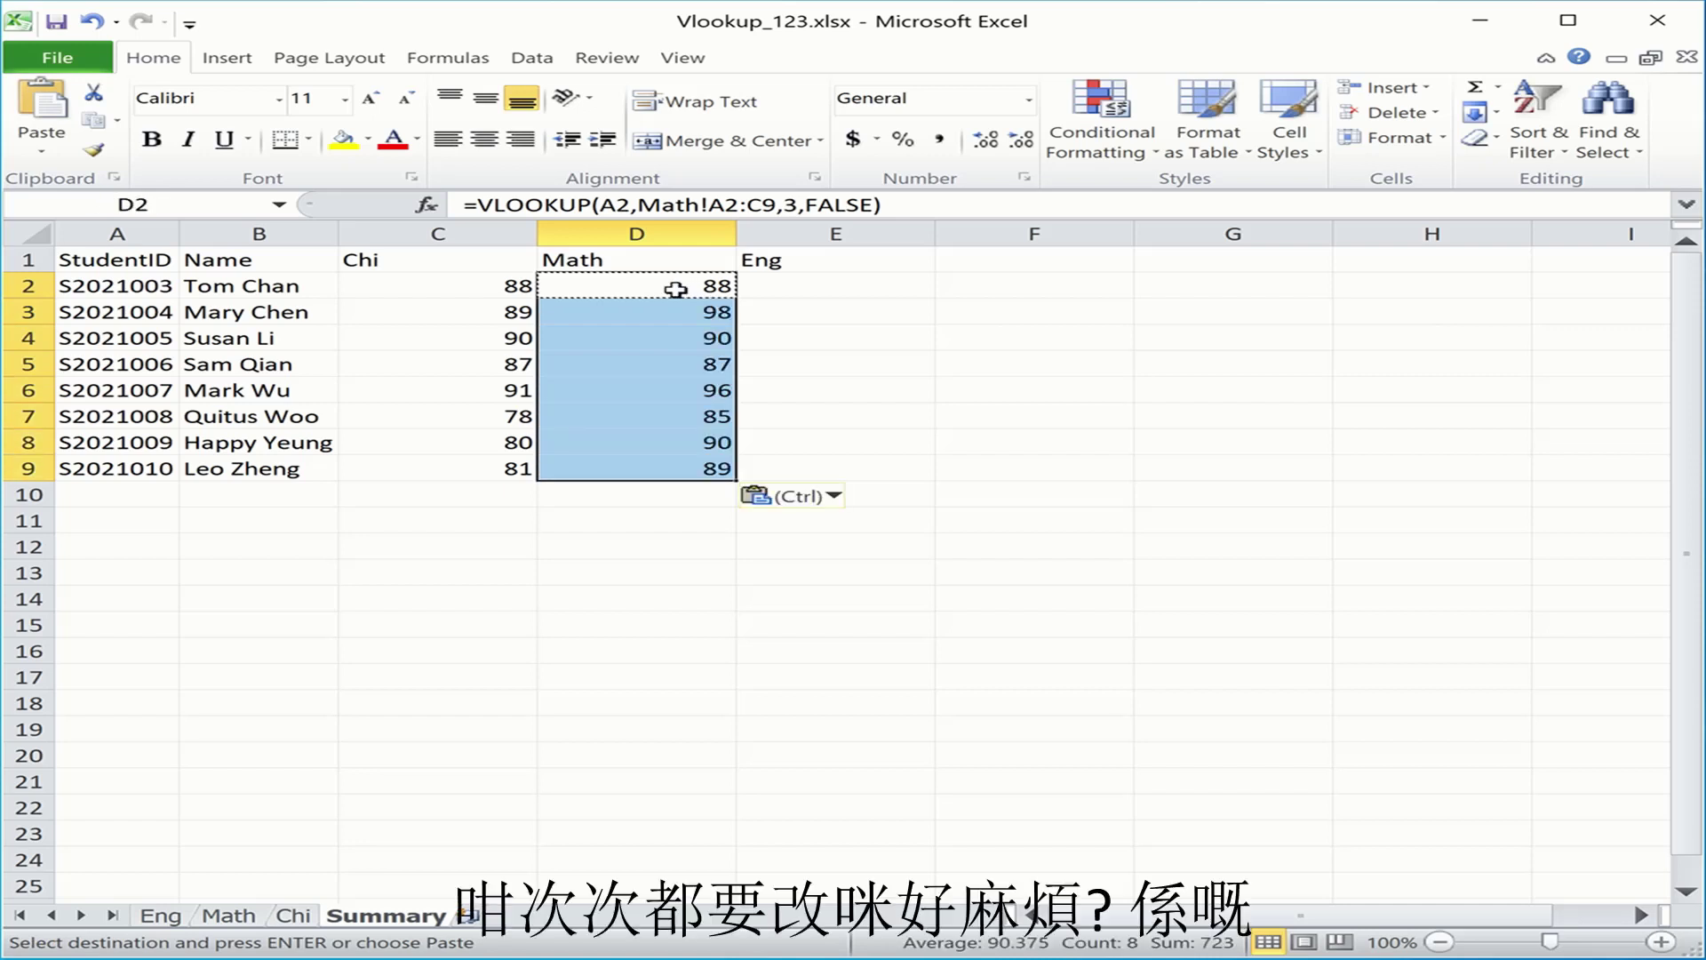
Compare the formulas in C2 and D2 with the empty Eng cell E2
left_click(886, 280)
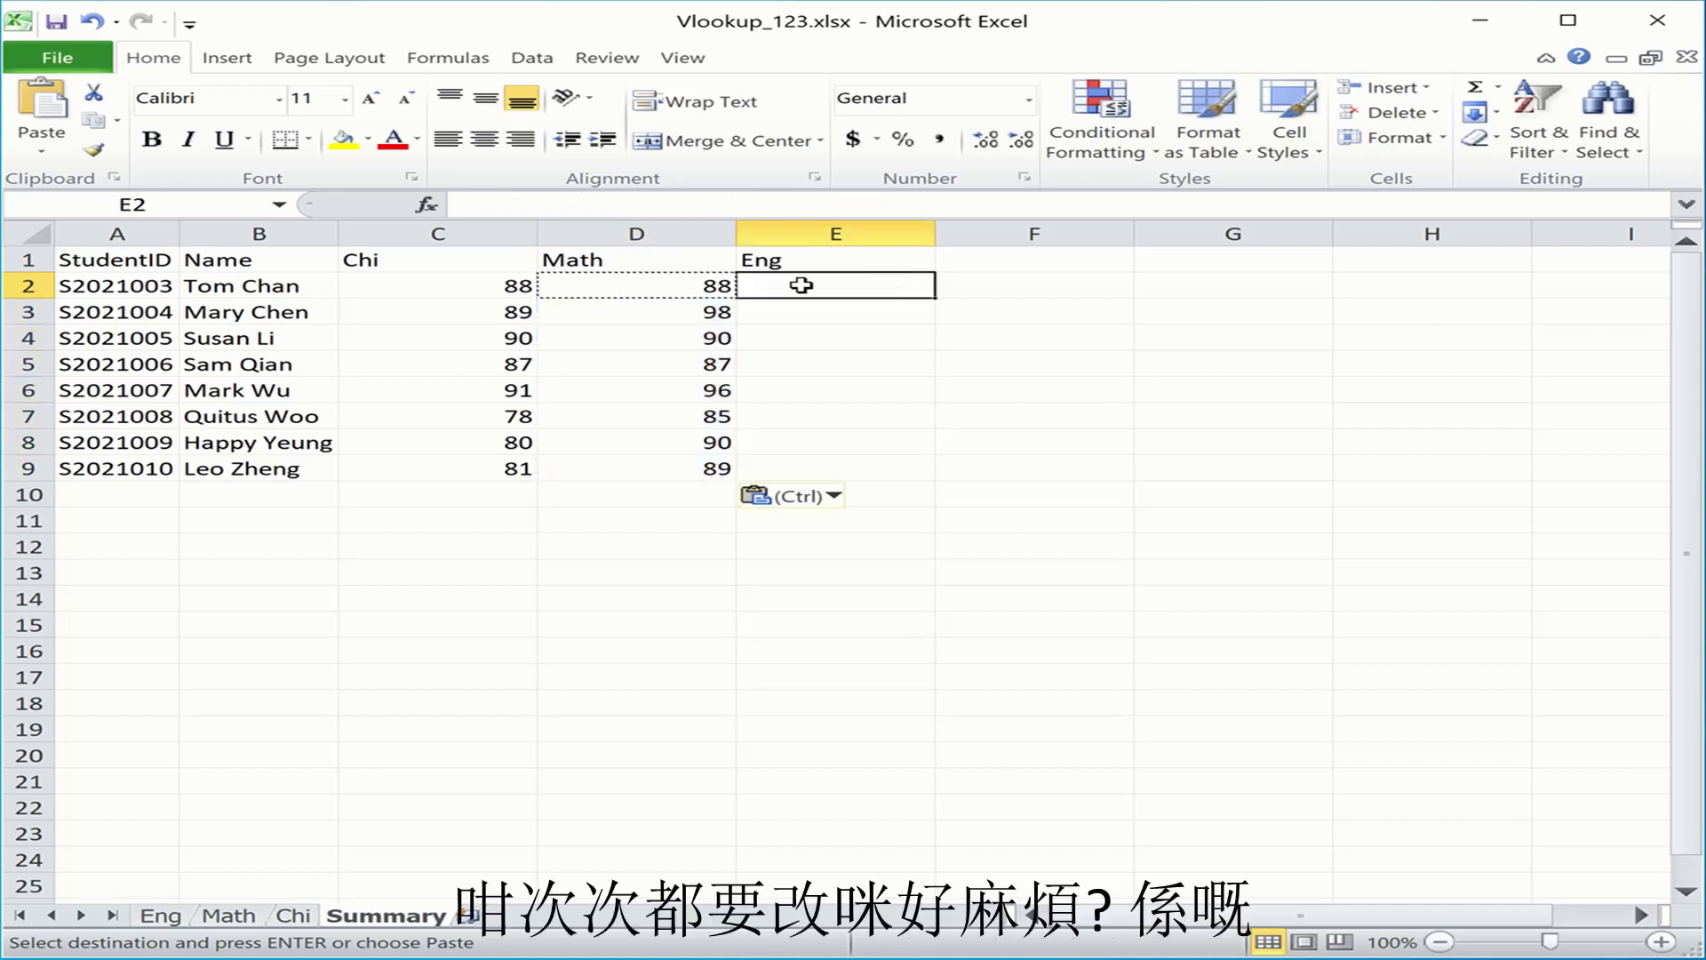
left_click(697, 282)
left_click(815, 285)
left_click(597, 289)
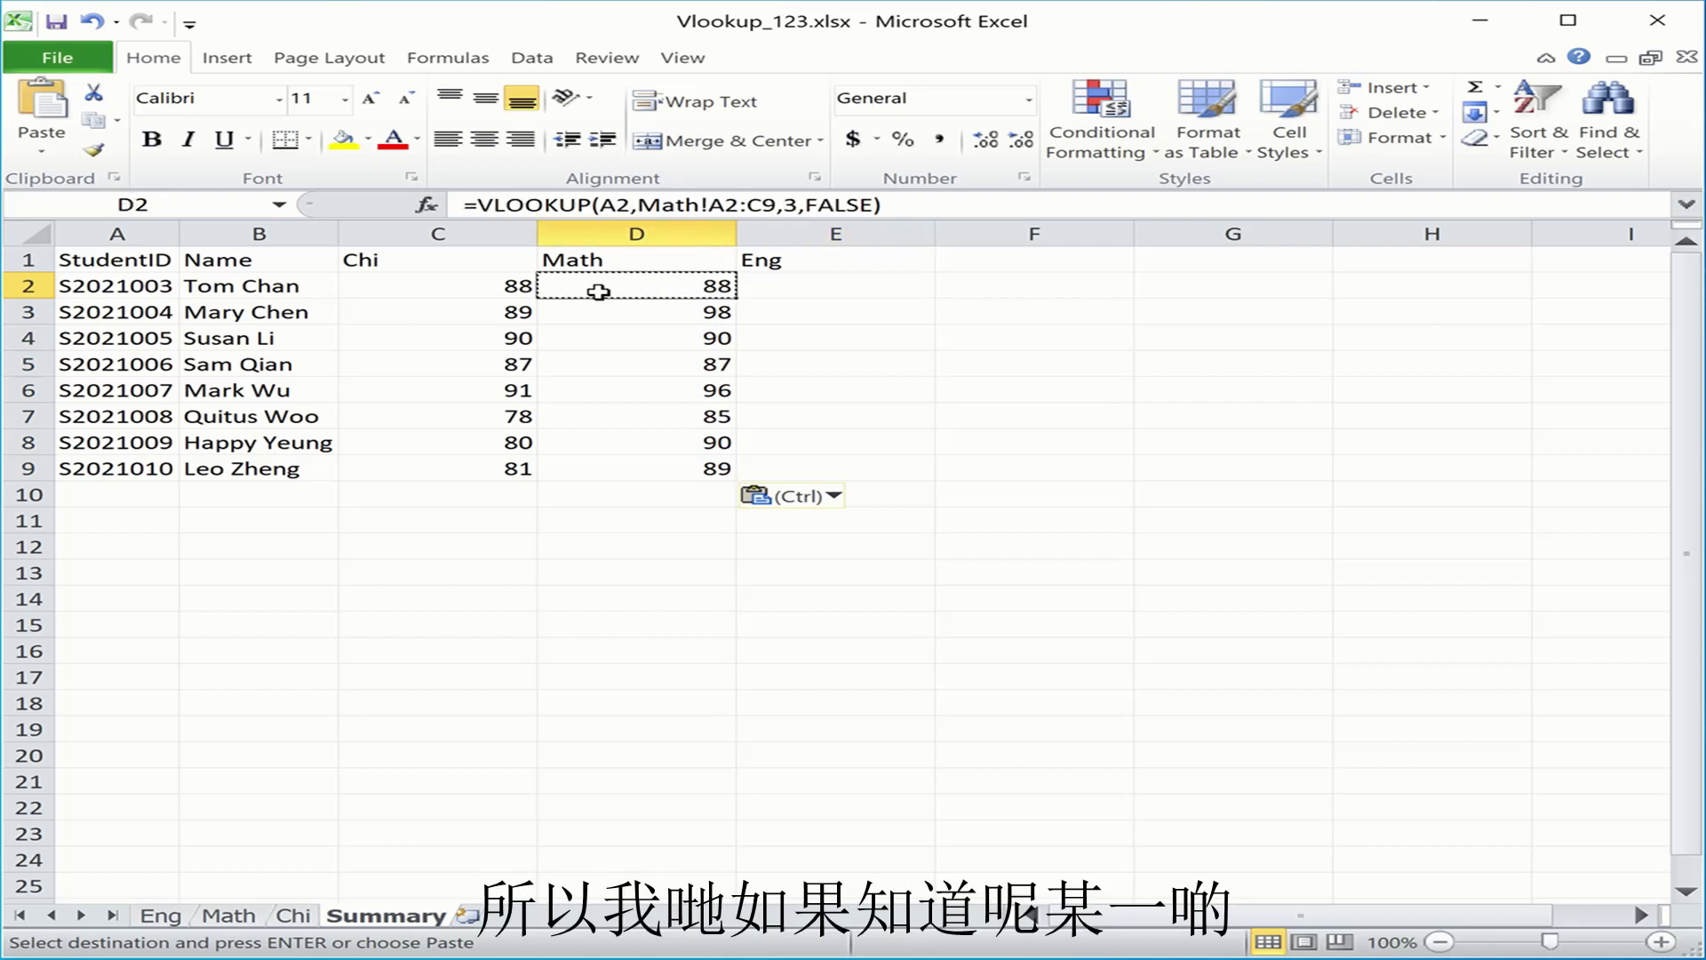
left_click(471, 292)
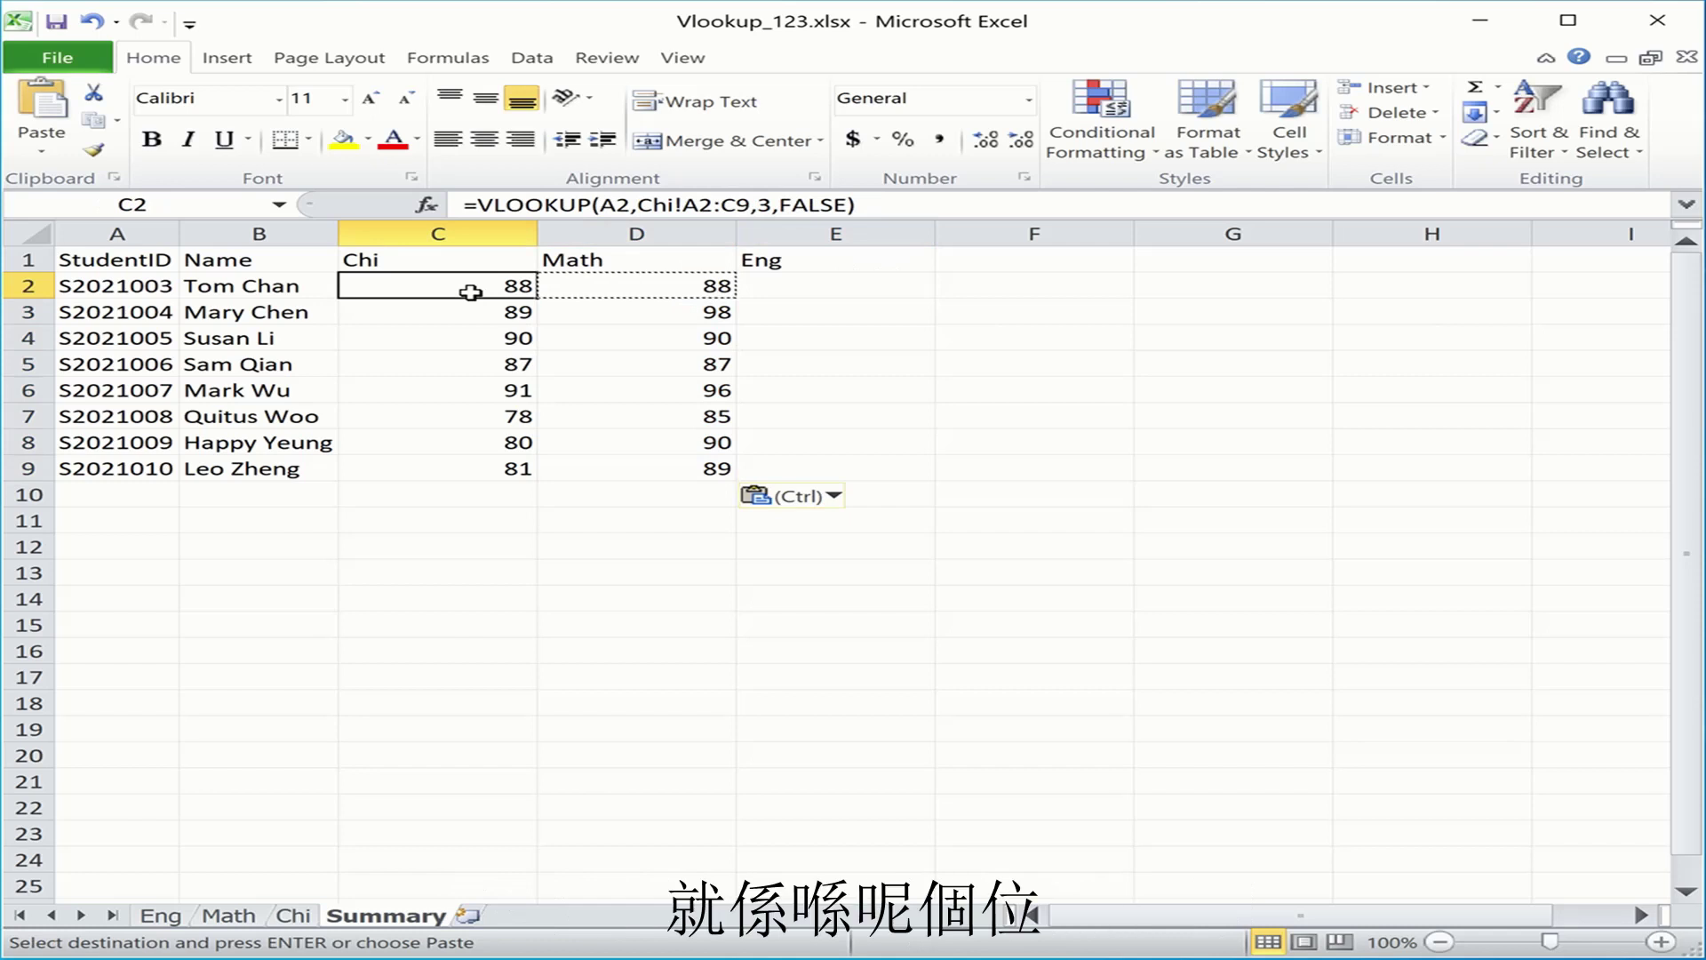
left_click(603, 291)
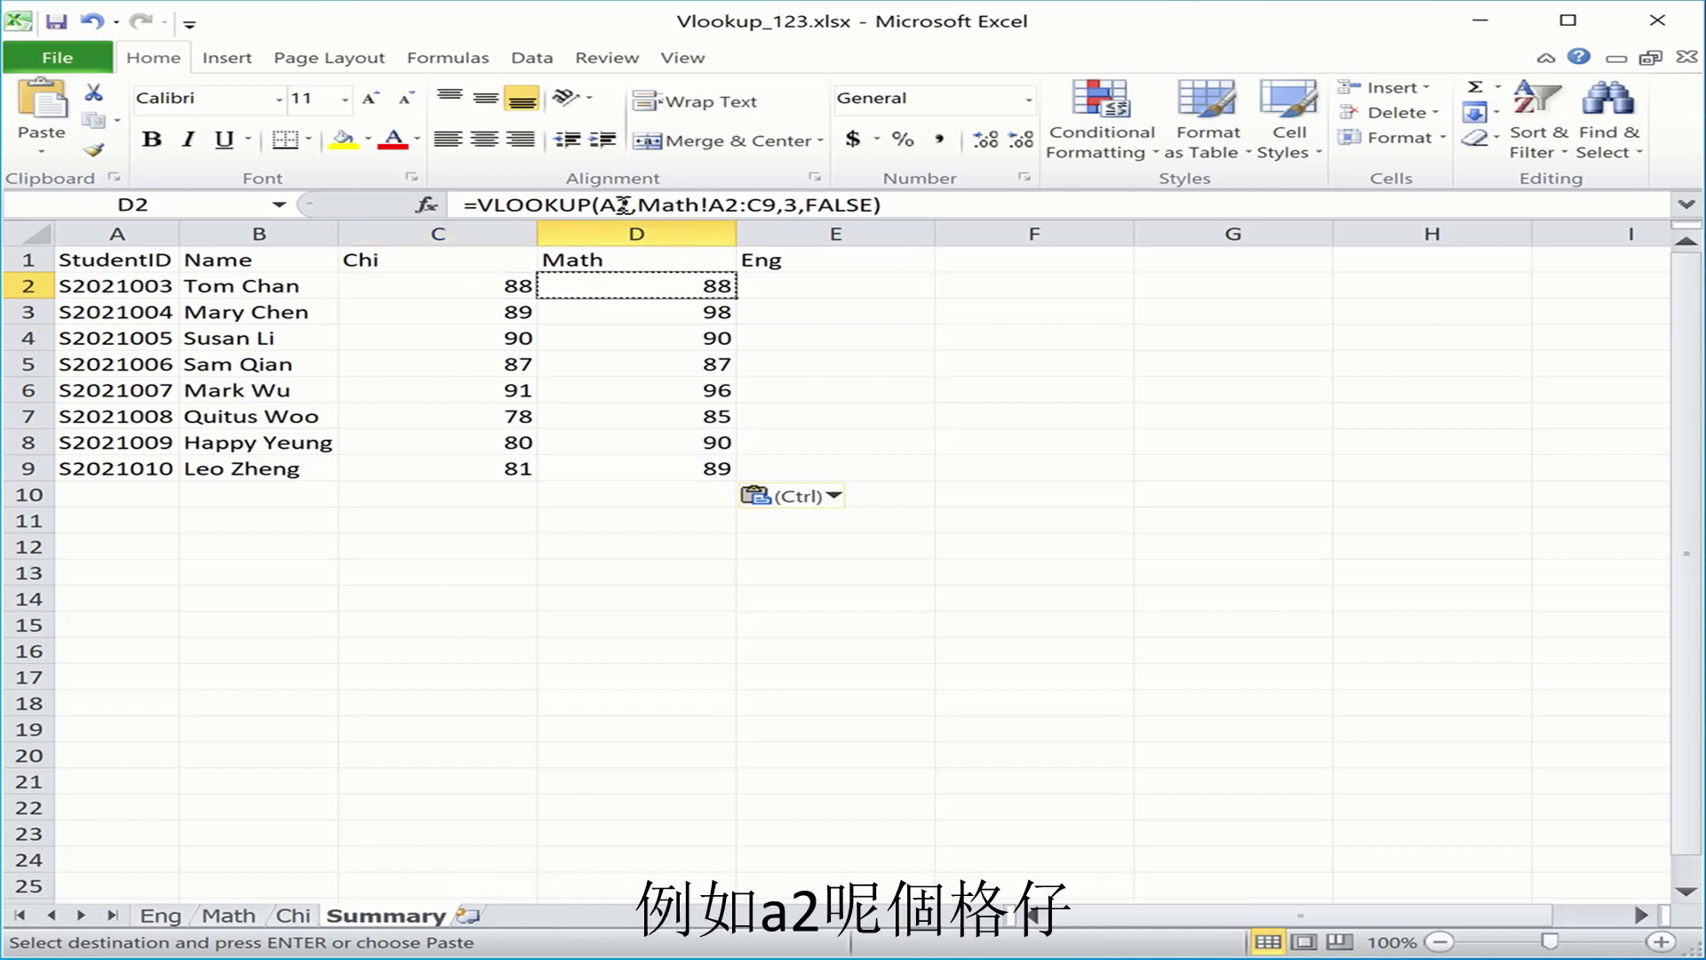
Make D2's lookup value the column-locked reference $A2
left_click(616, 204)
key("shift+Right")
key("shift+Right")
key("Left")
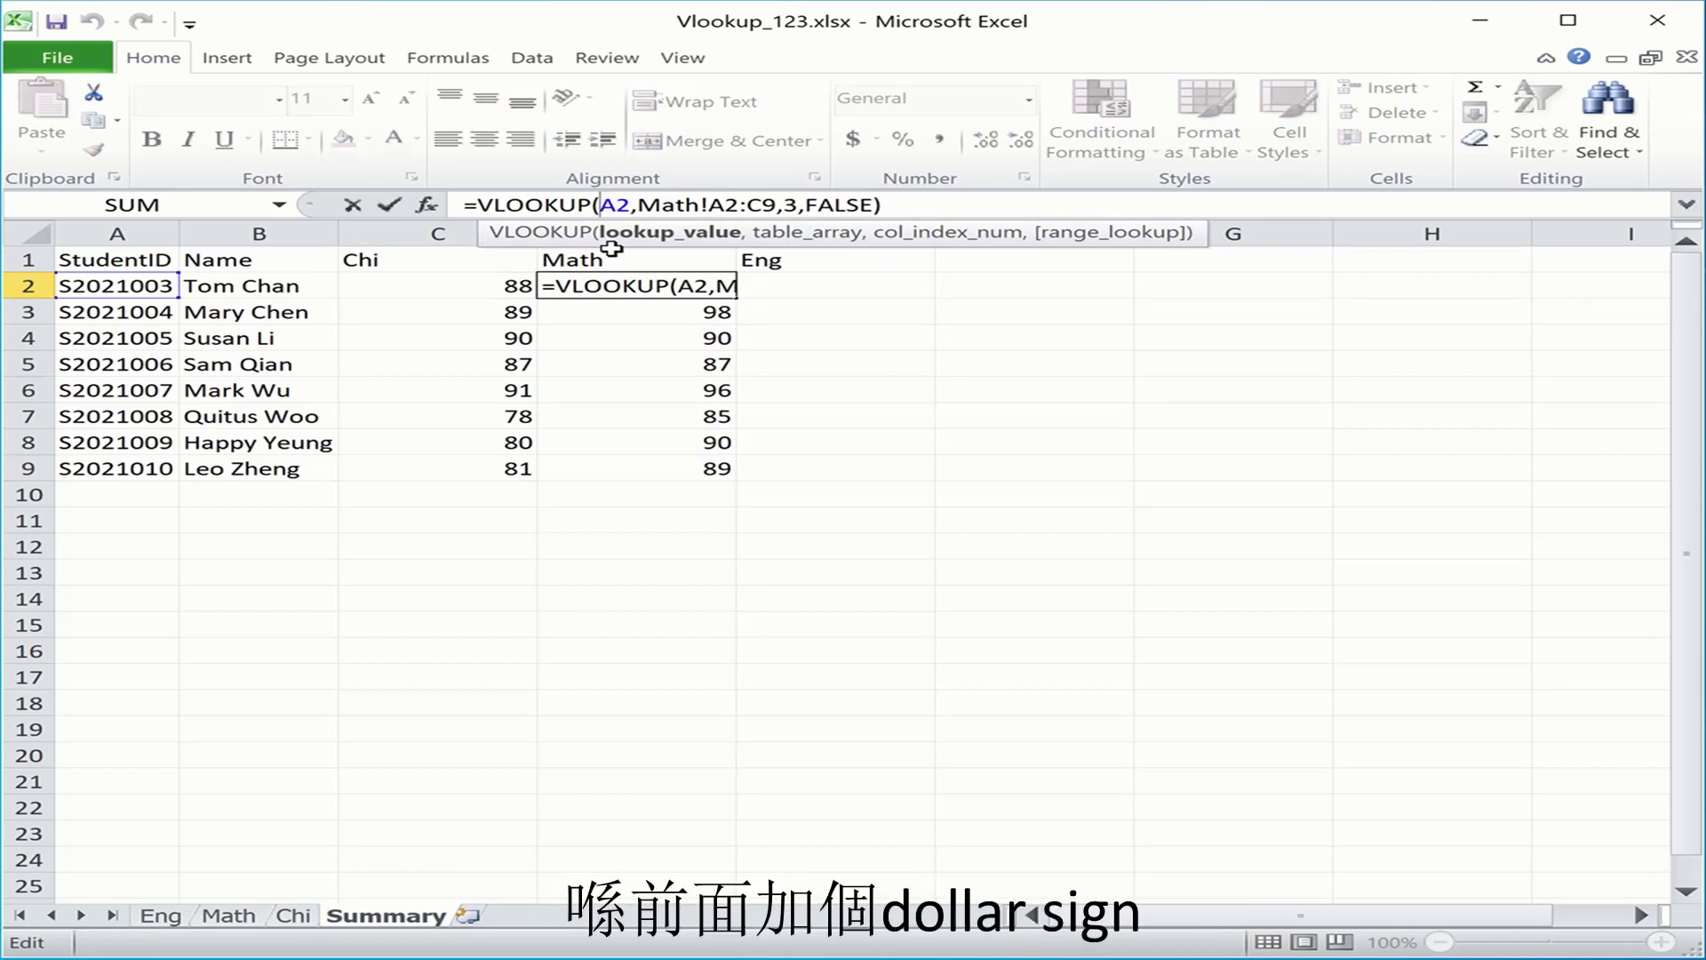
type("$")
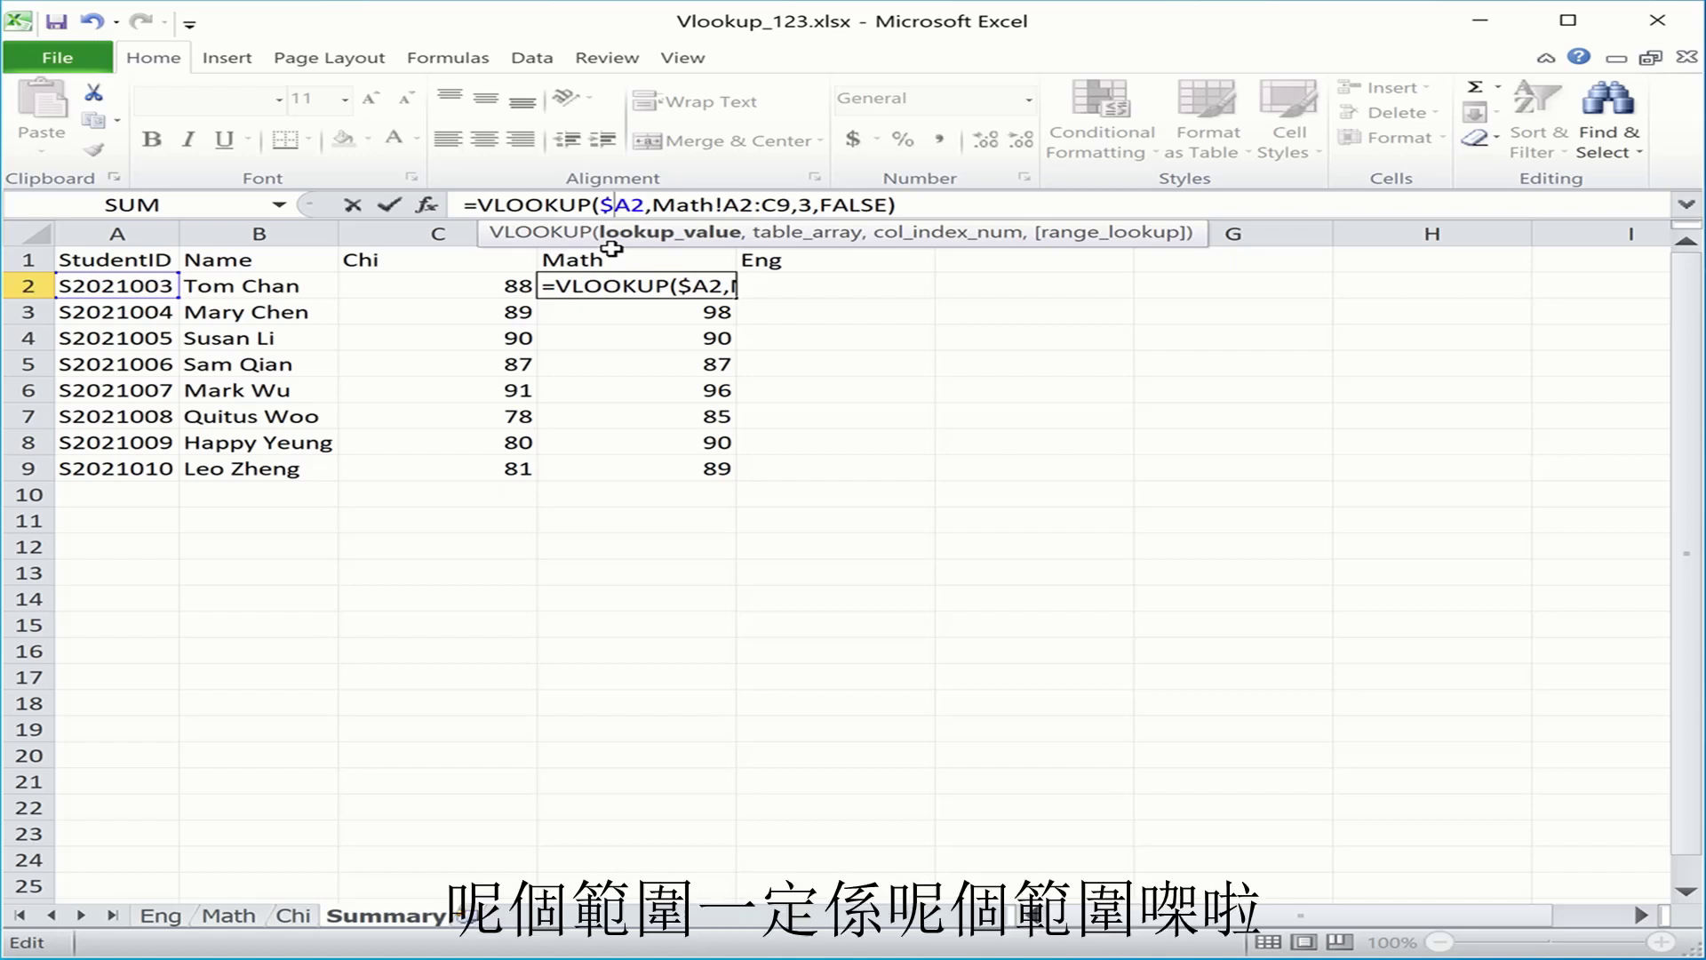
Lock D2's Math range as $A$2:$C$9, commit, and copy the formula
left_click(738, 206)
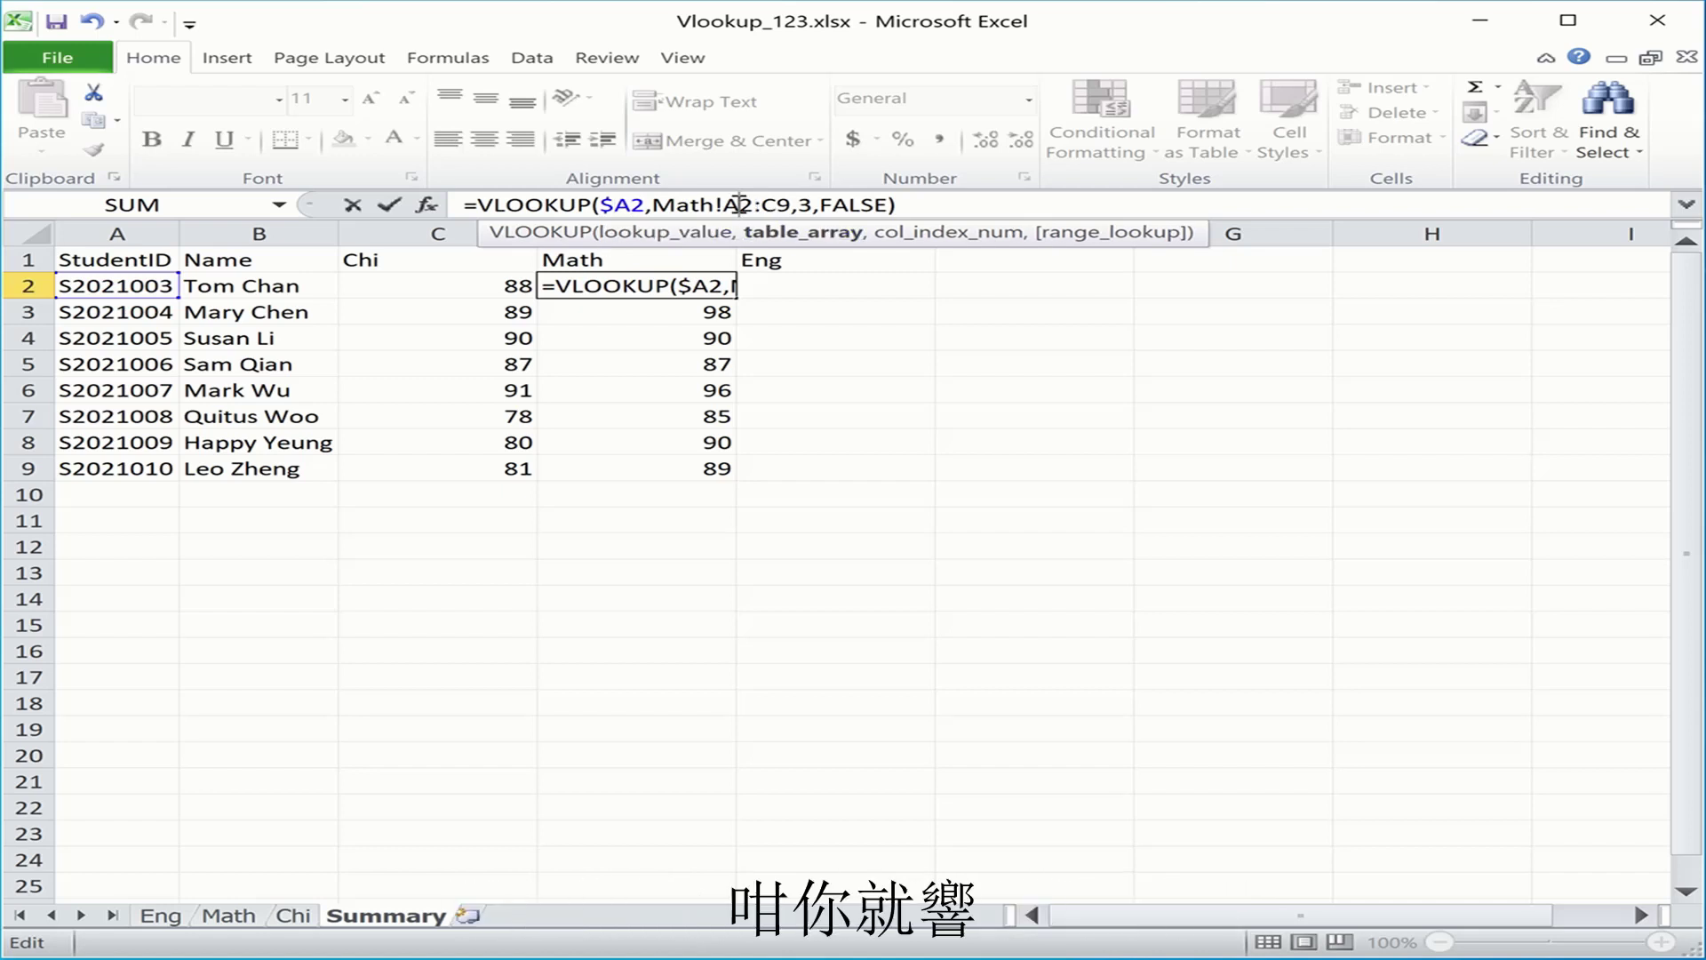
key("Left")
type("$")
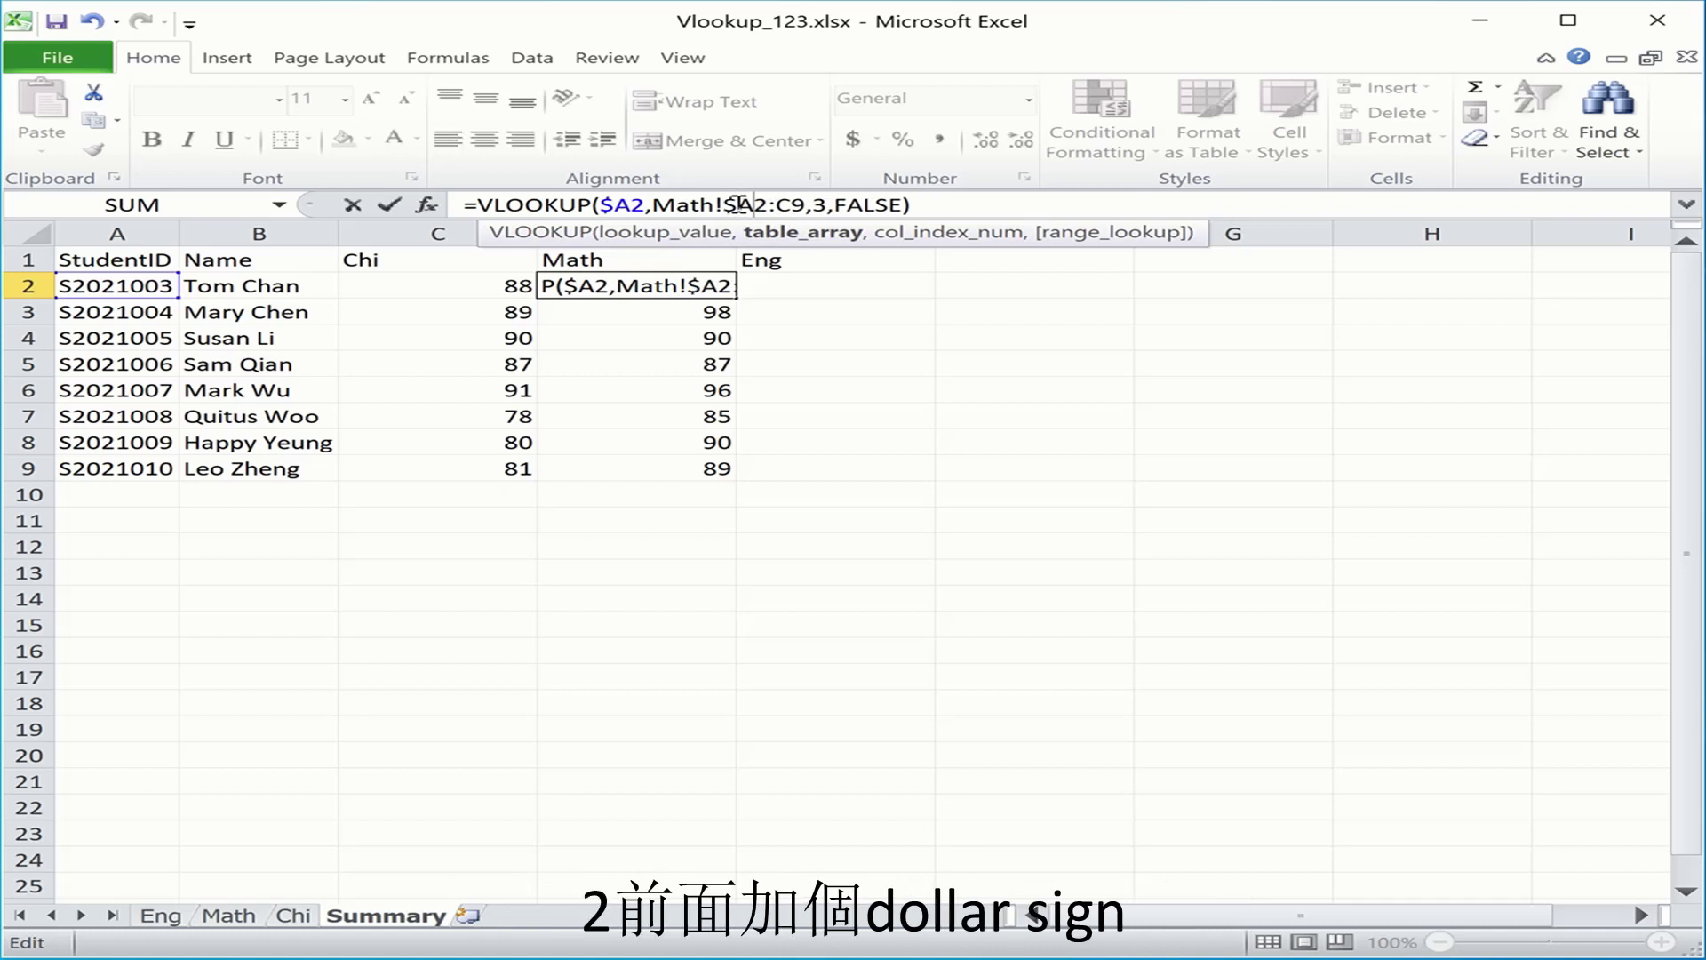
key("Right")
type("$")
key("Right")
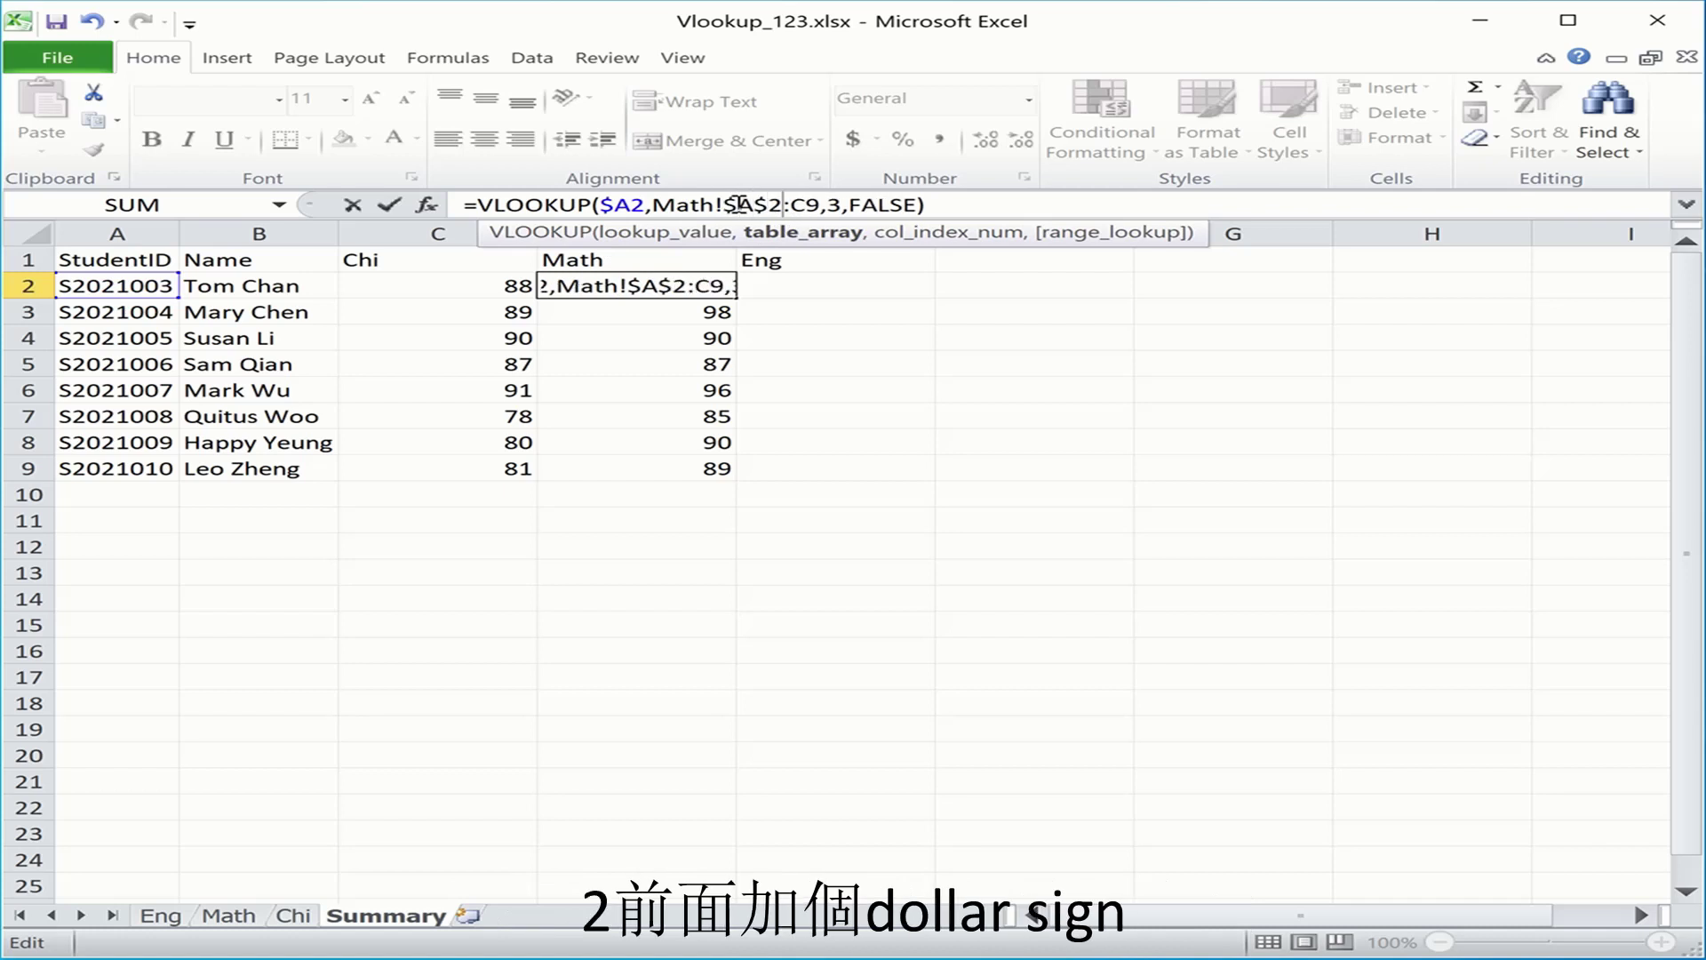
type("$")
key("Right")
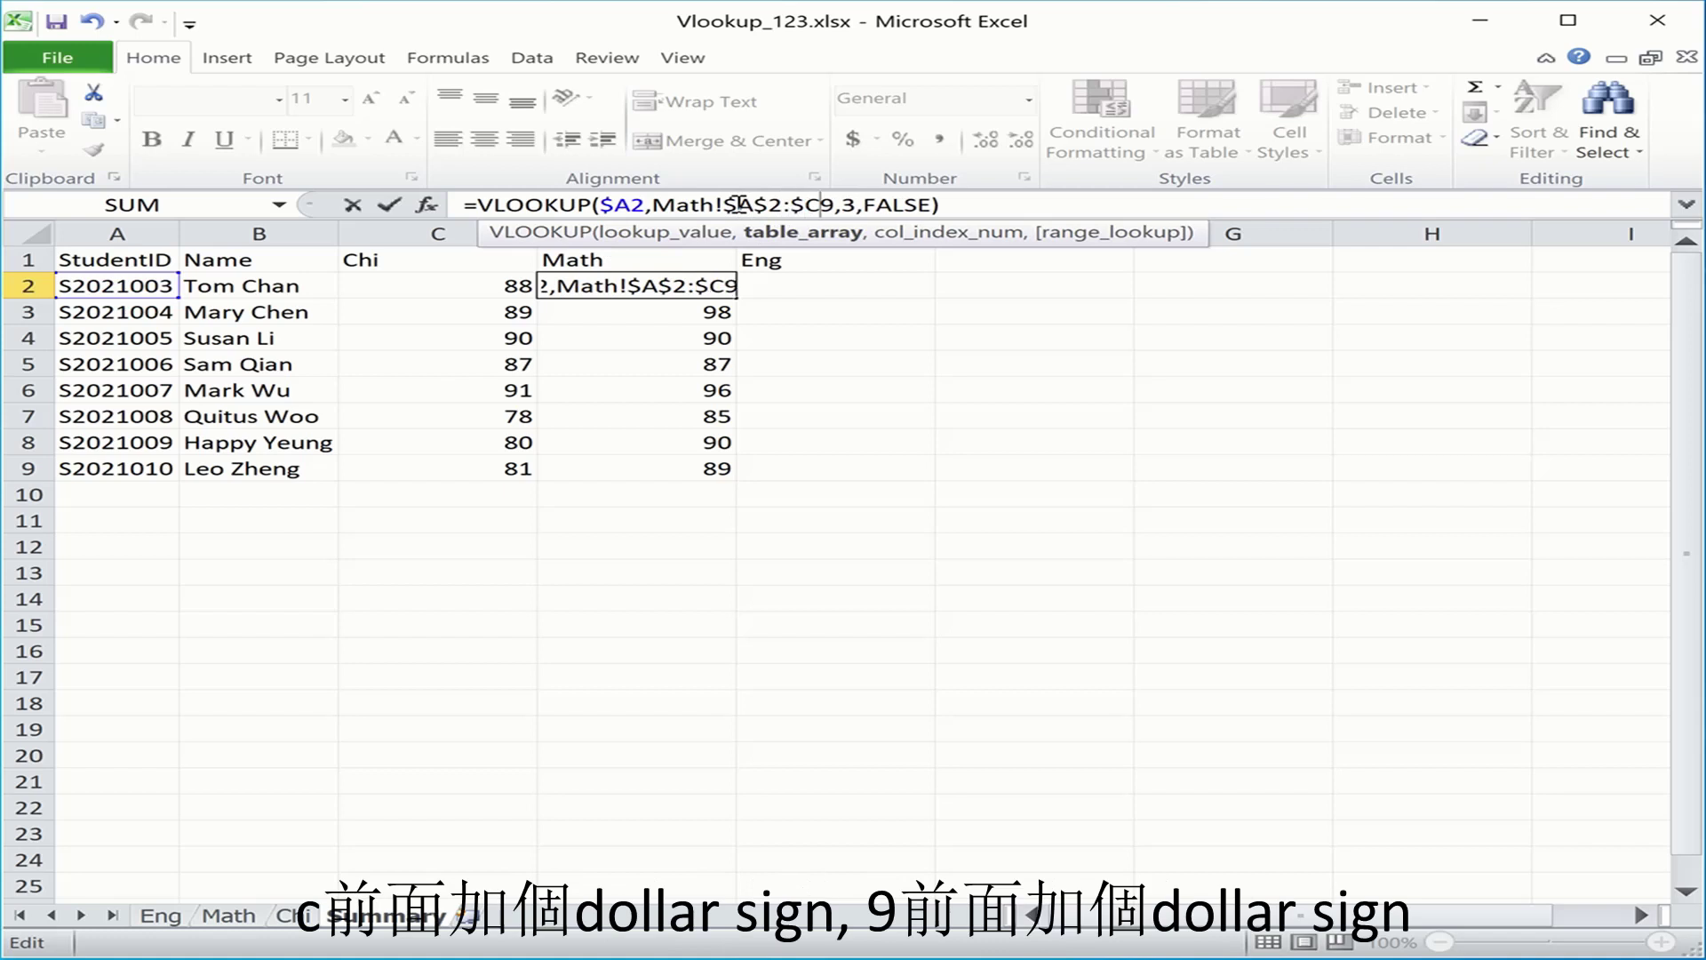
key("Right")
key("Left")
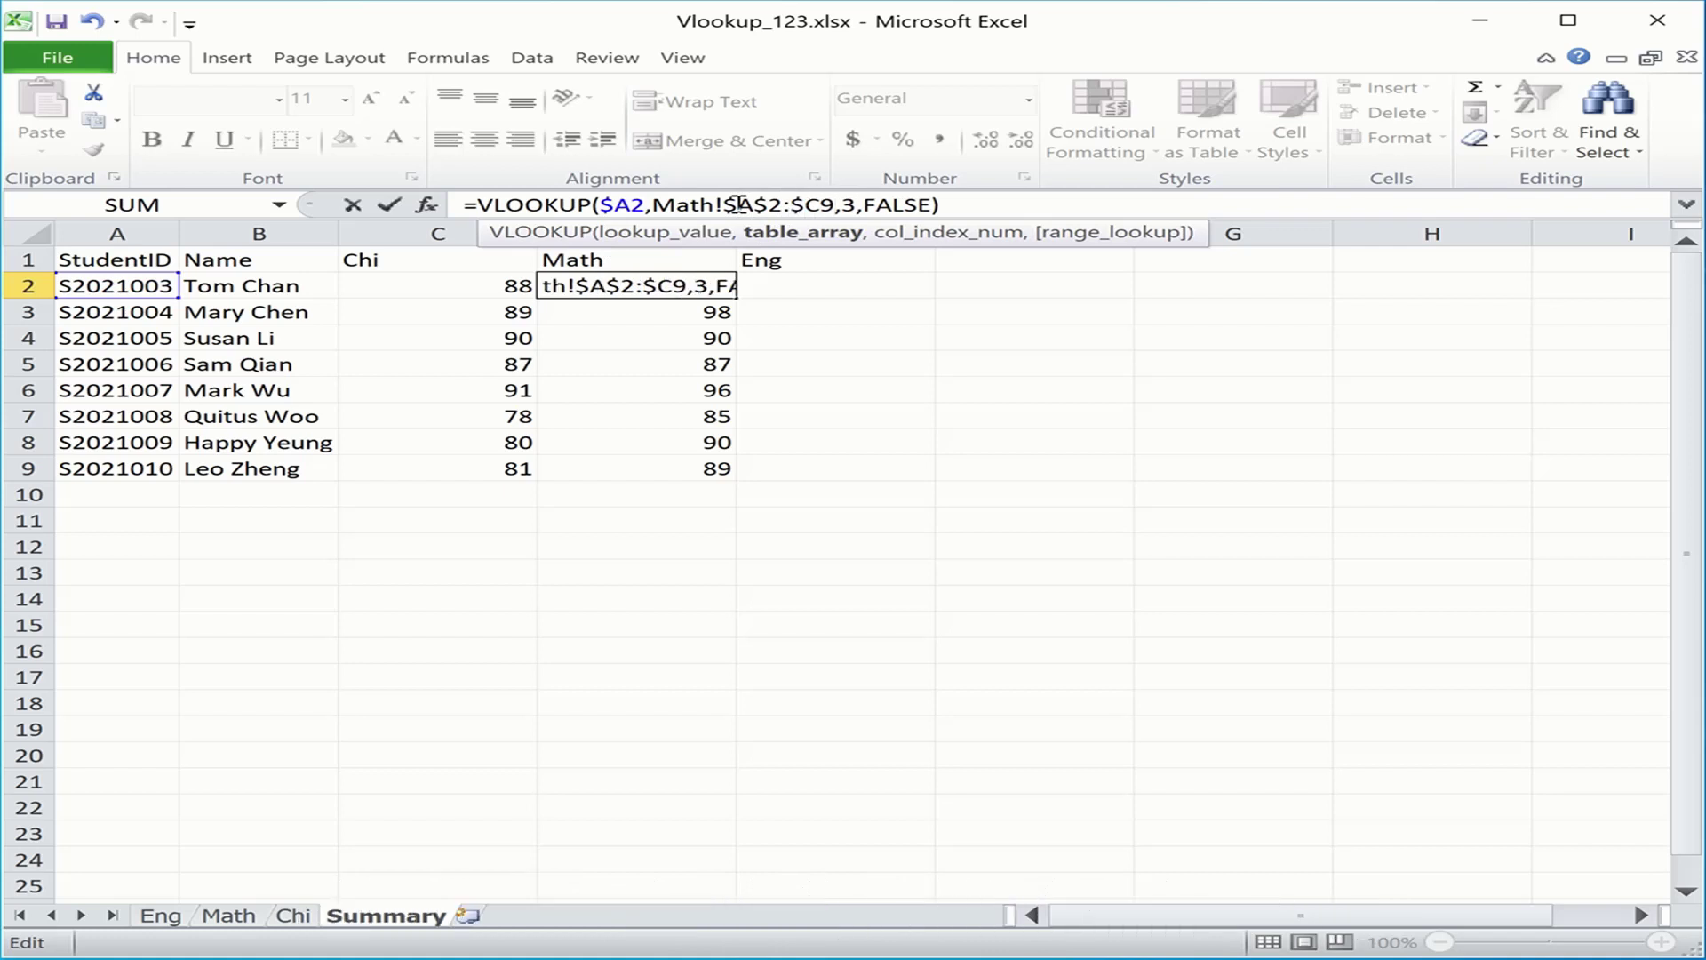
type("$")
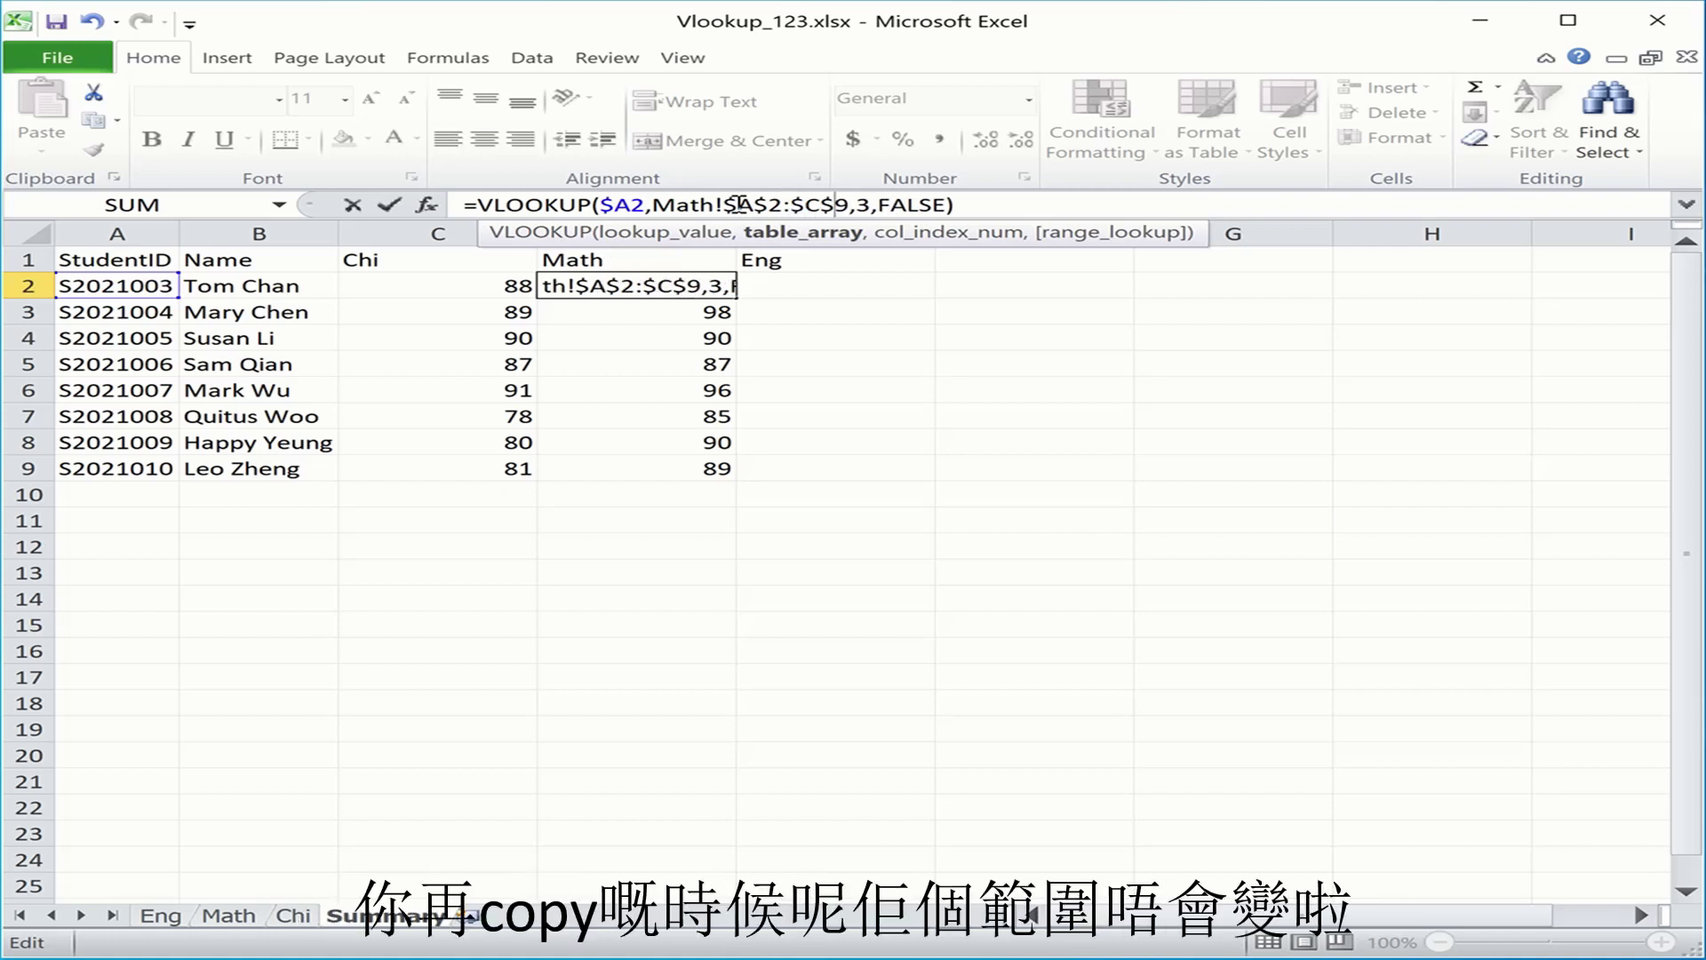
key("Return")
key("Up")
key("ctrl+c")
key("Right")
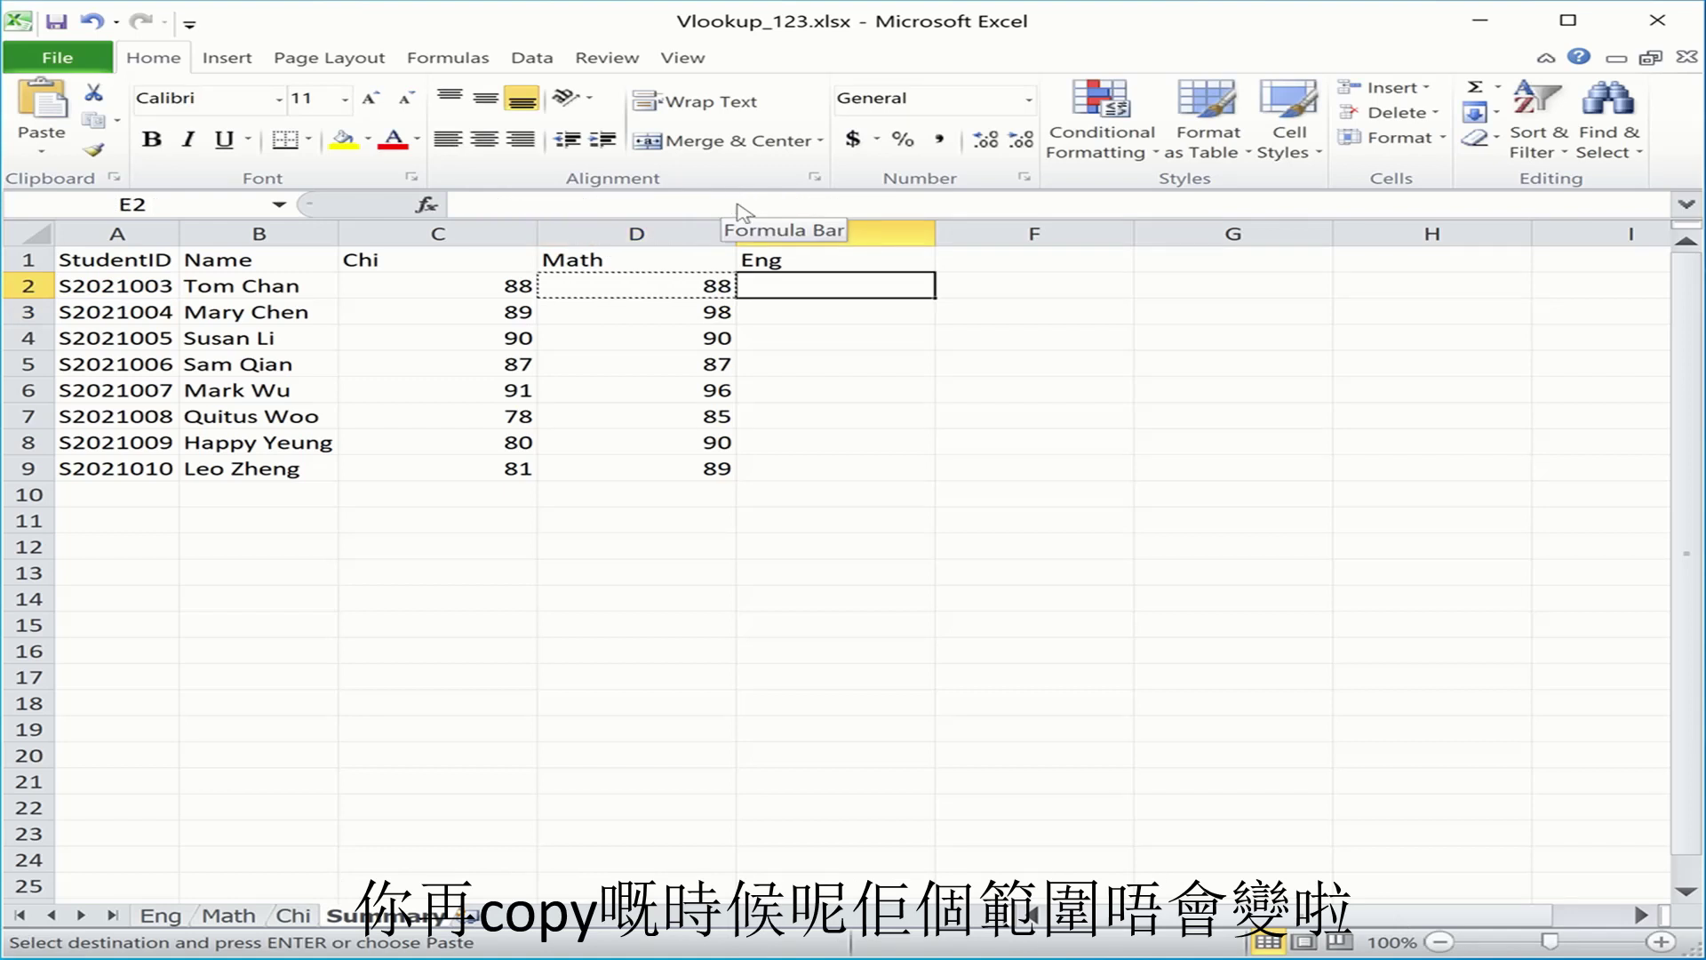
Paste the formula into E2 and change its sheet reference from Math to Eng
key("ctrl+v")
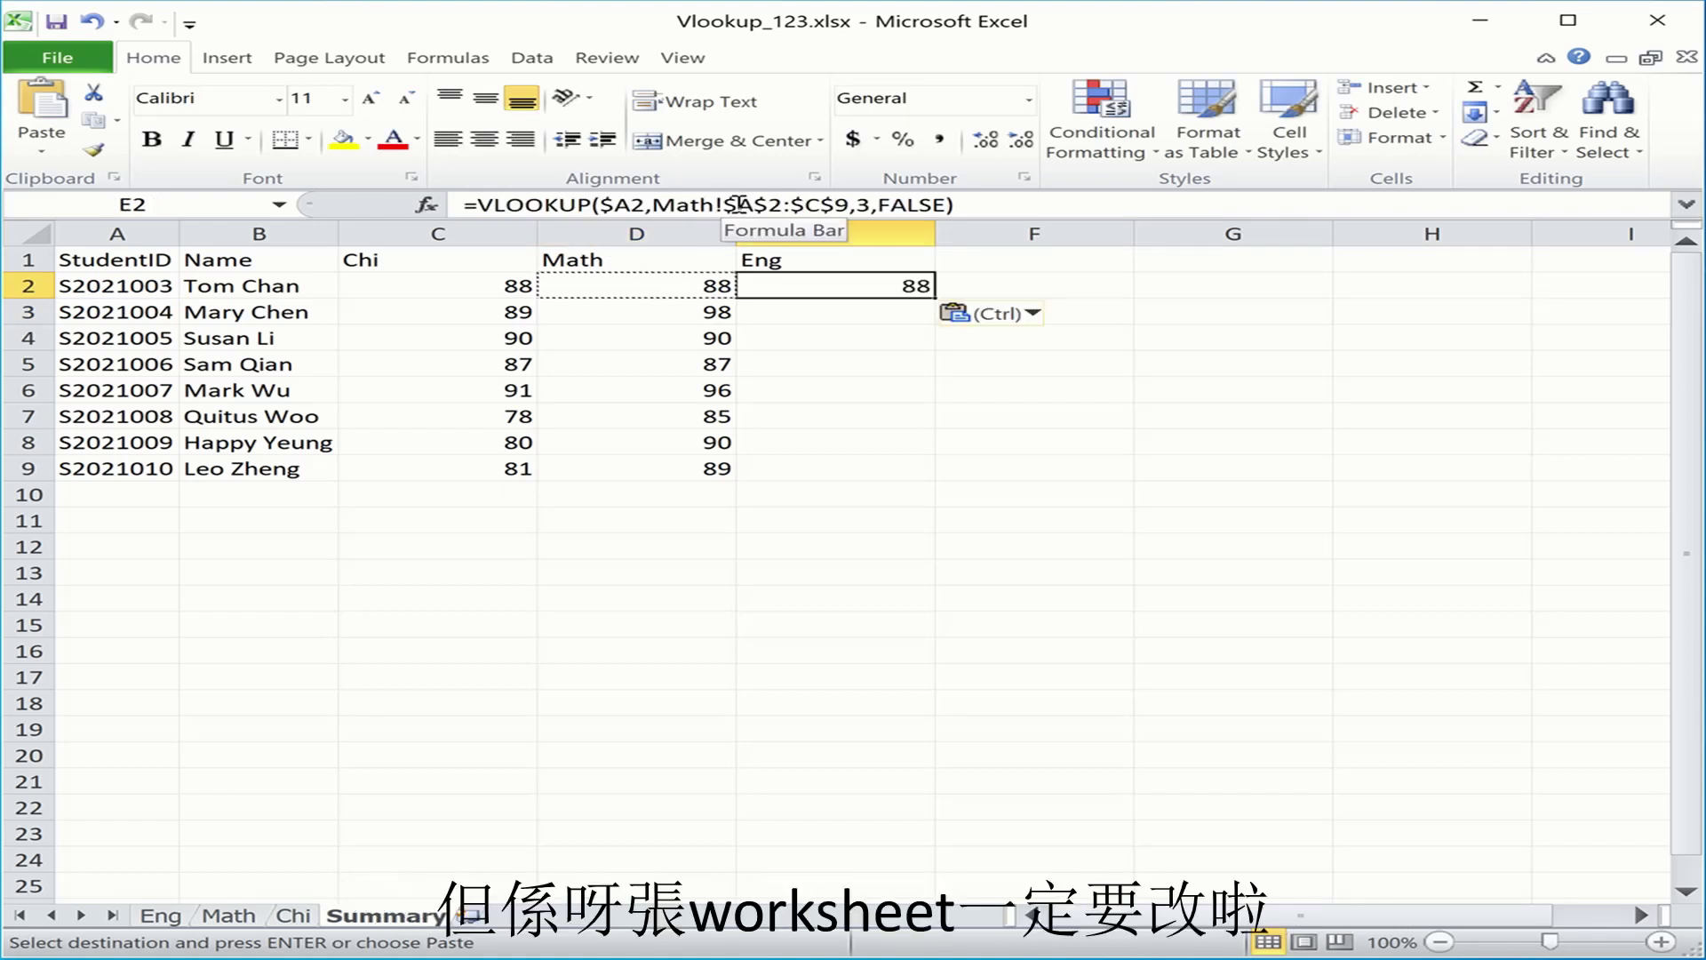
left_click(694, 206)
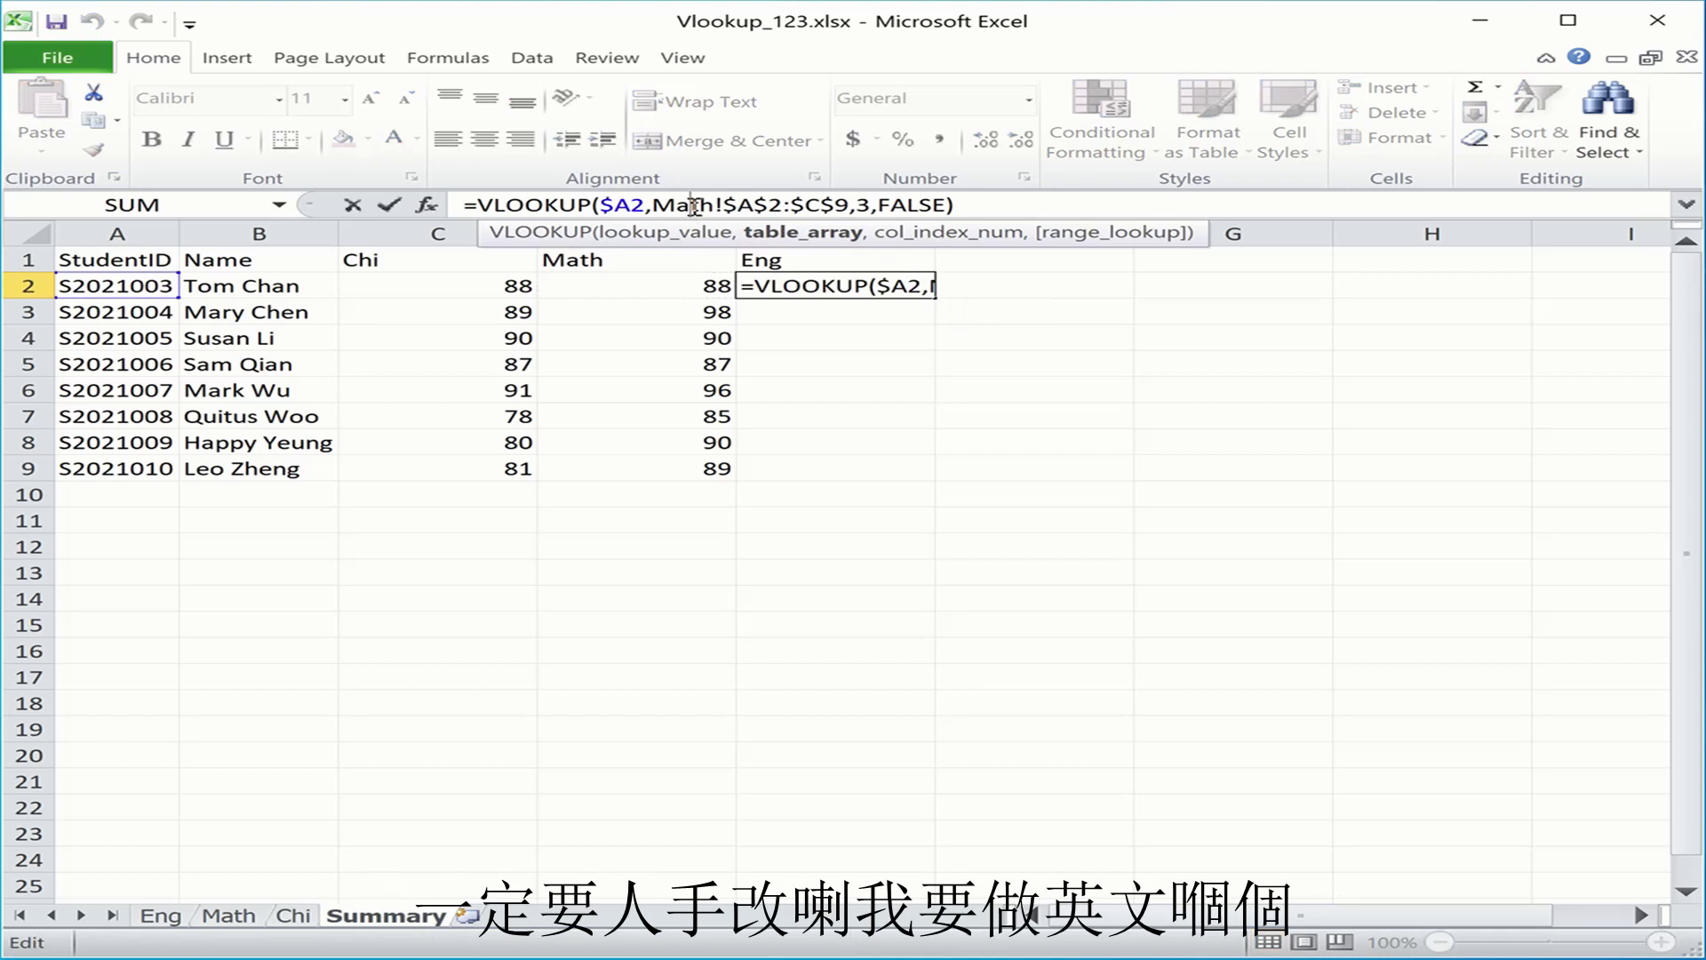
double_click(694, 206)
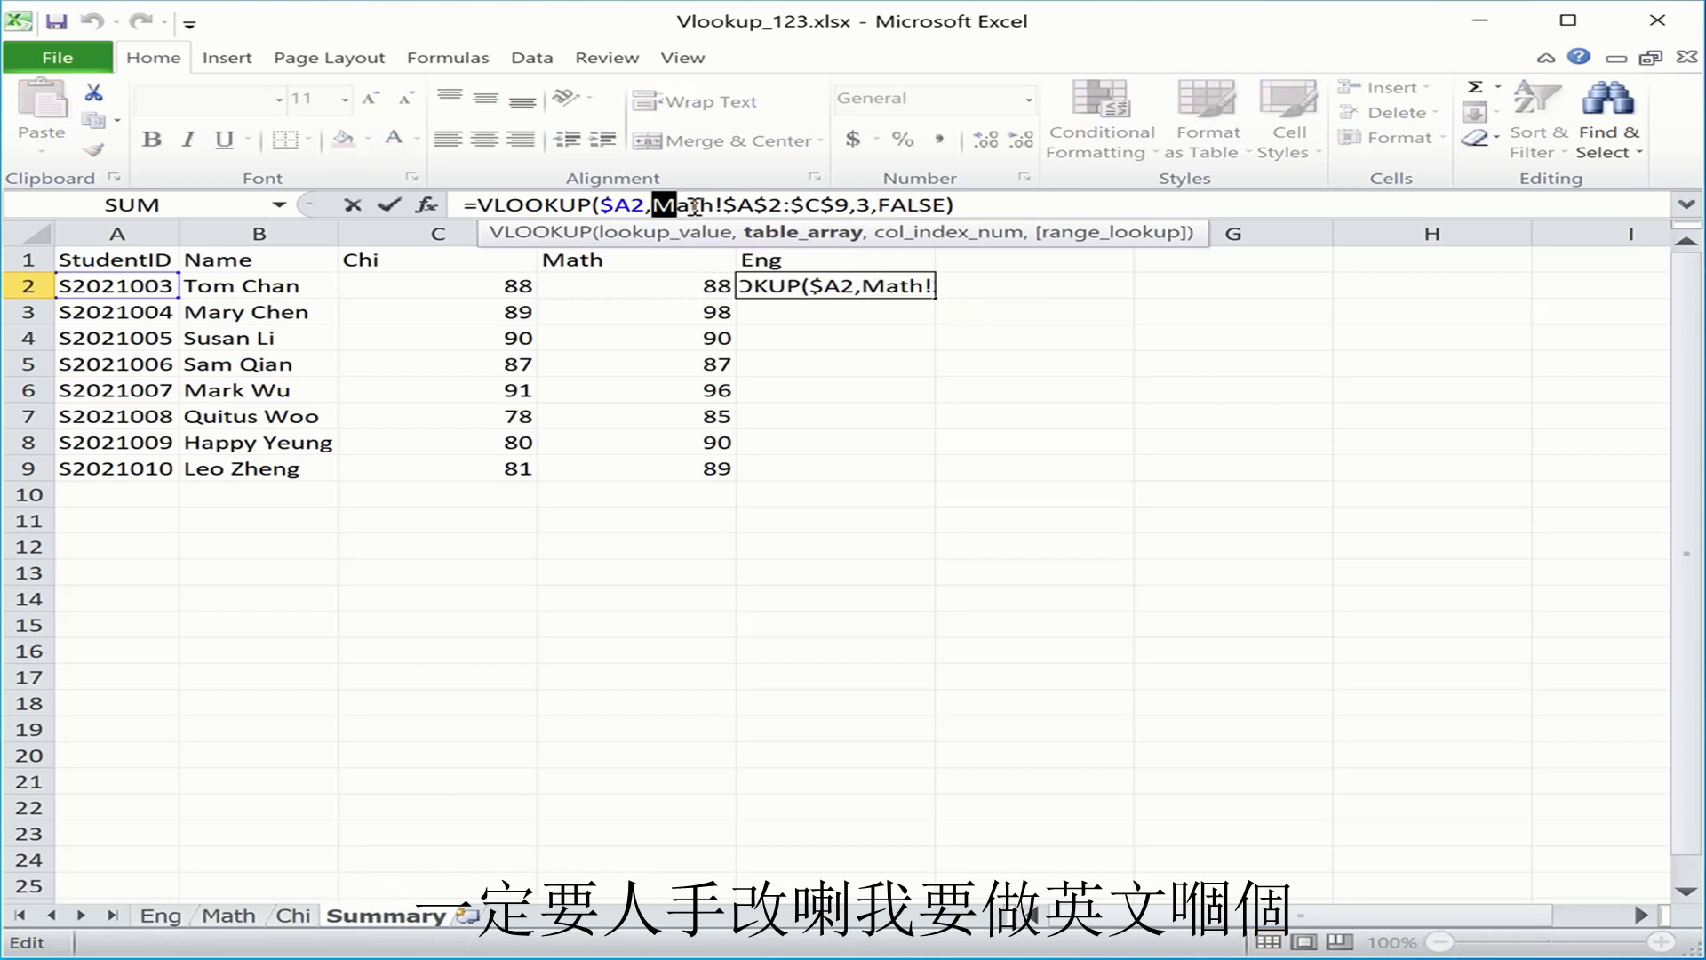
type("Eng")
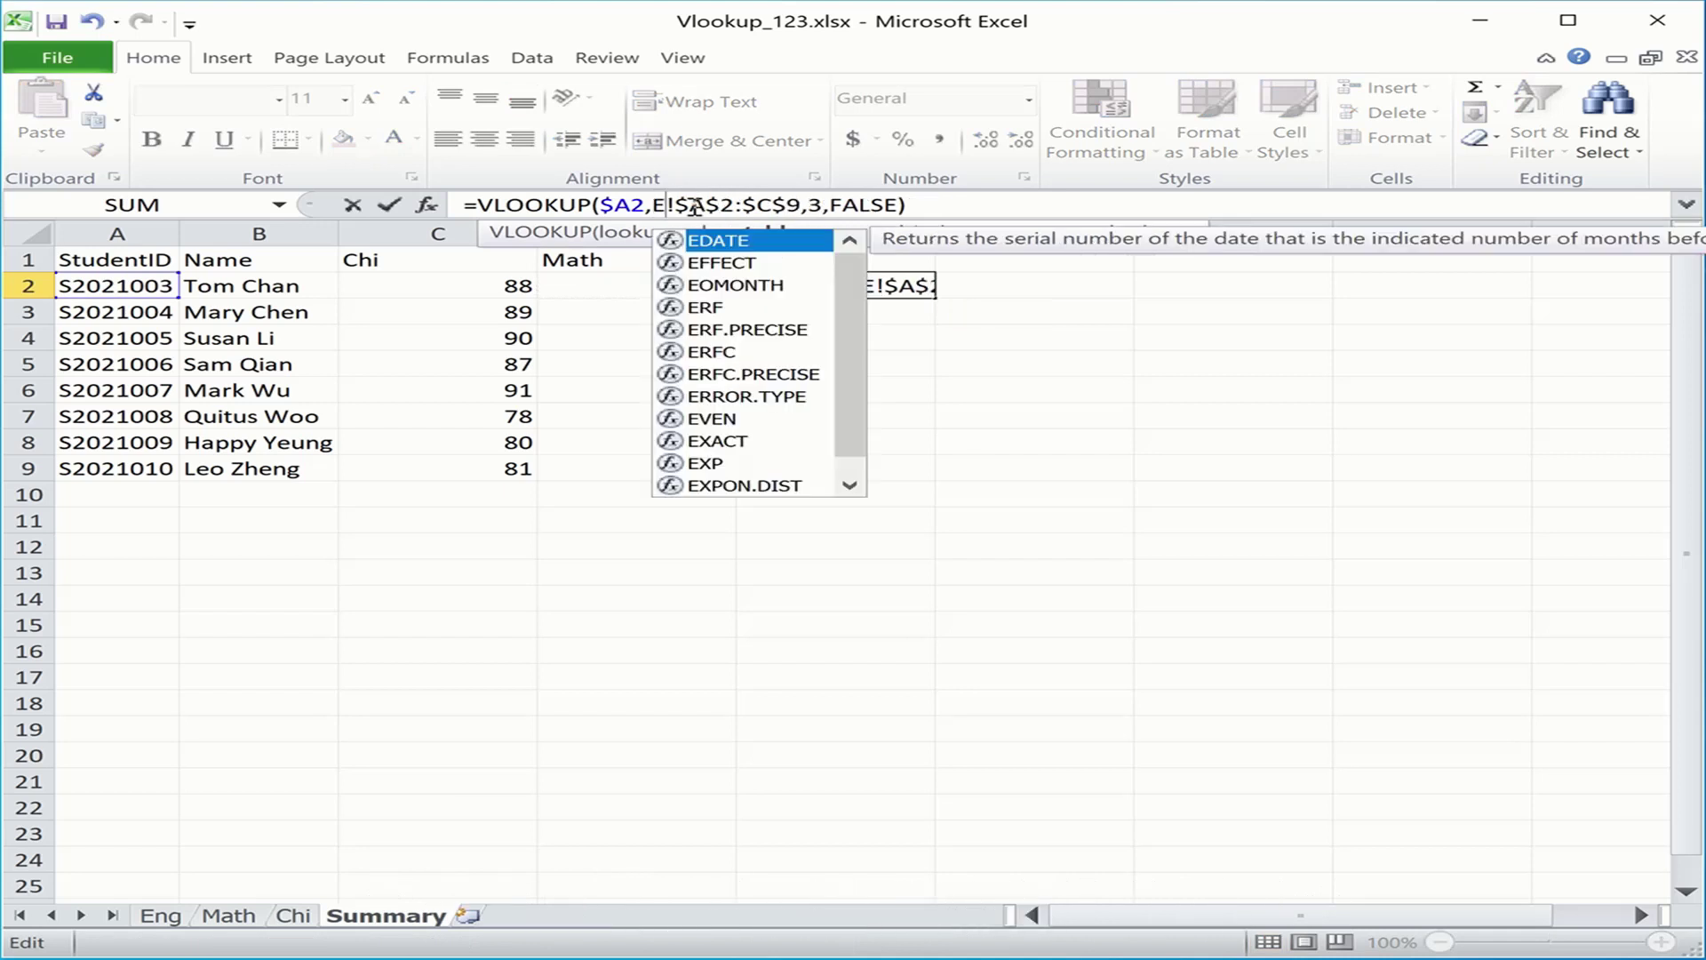
key("Escape")
type("ng")
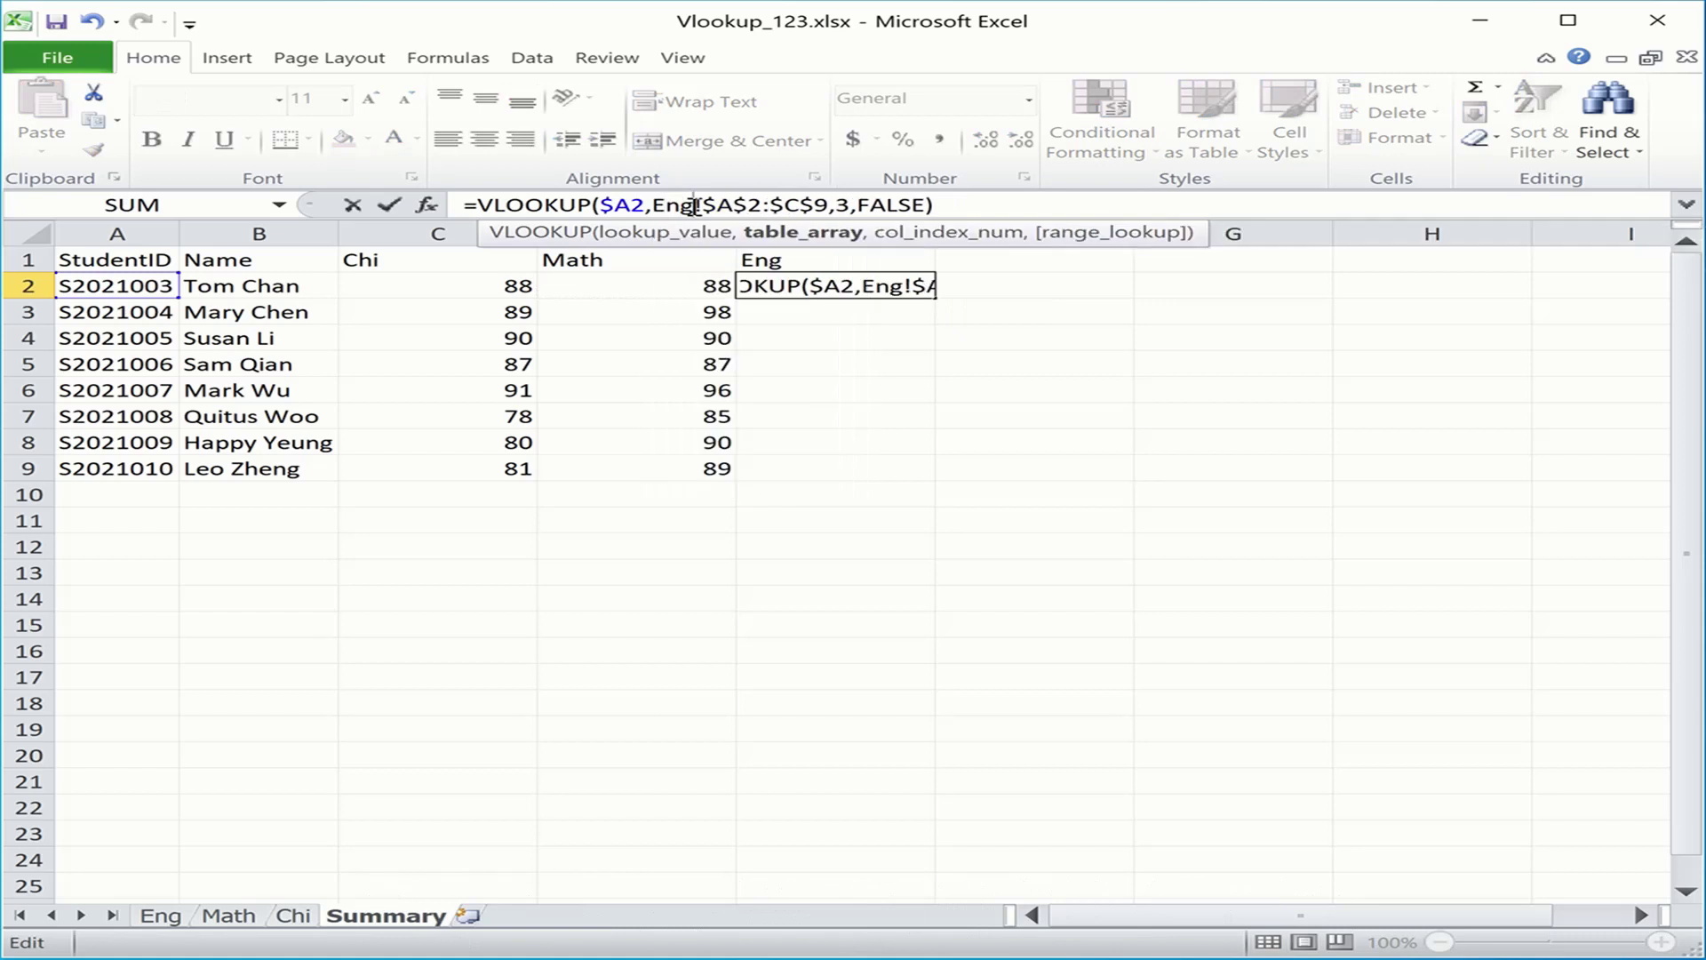
key("Return")
Copy E2 down through E9, filling Eng marks 80 to 75
key("Up")
key("ctrl+c")
key("shift+Down")
key("shift+Down")
key("shift+Down")
key("shift+Down")
key("shift+Down")
key("shift+Down")
key("shift+Down")
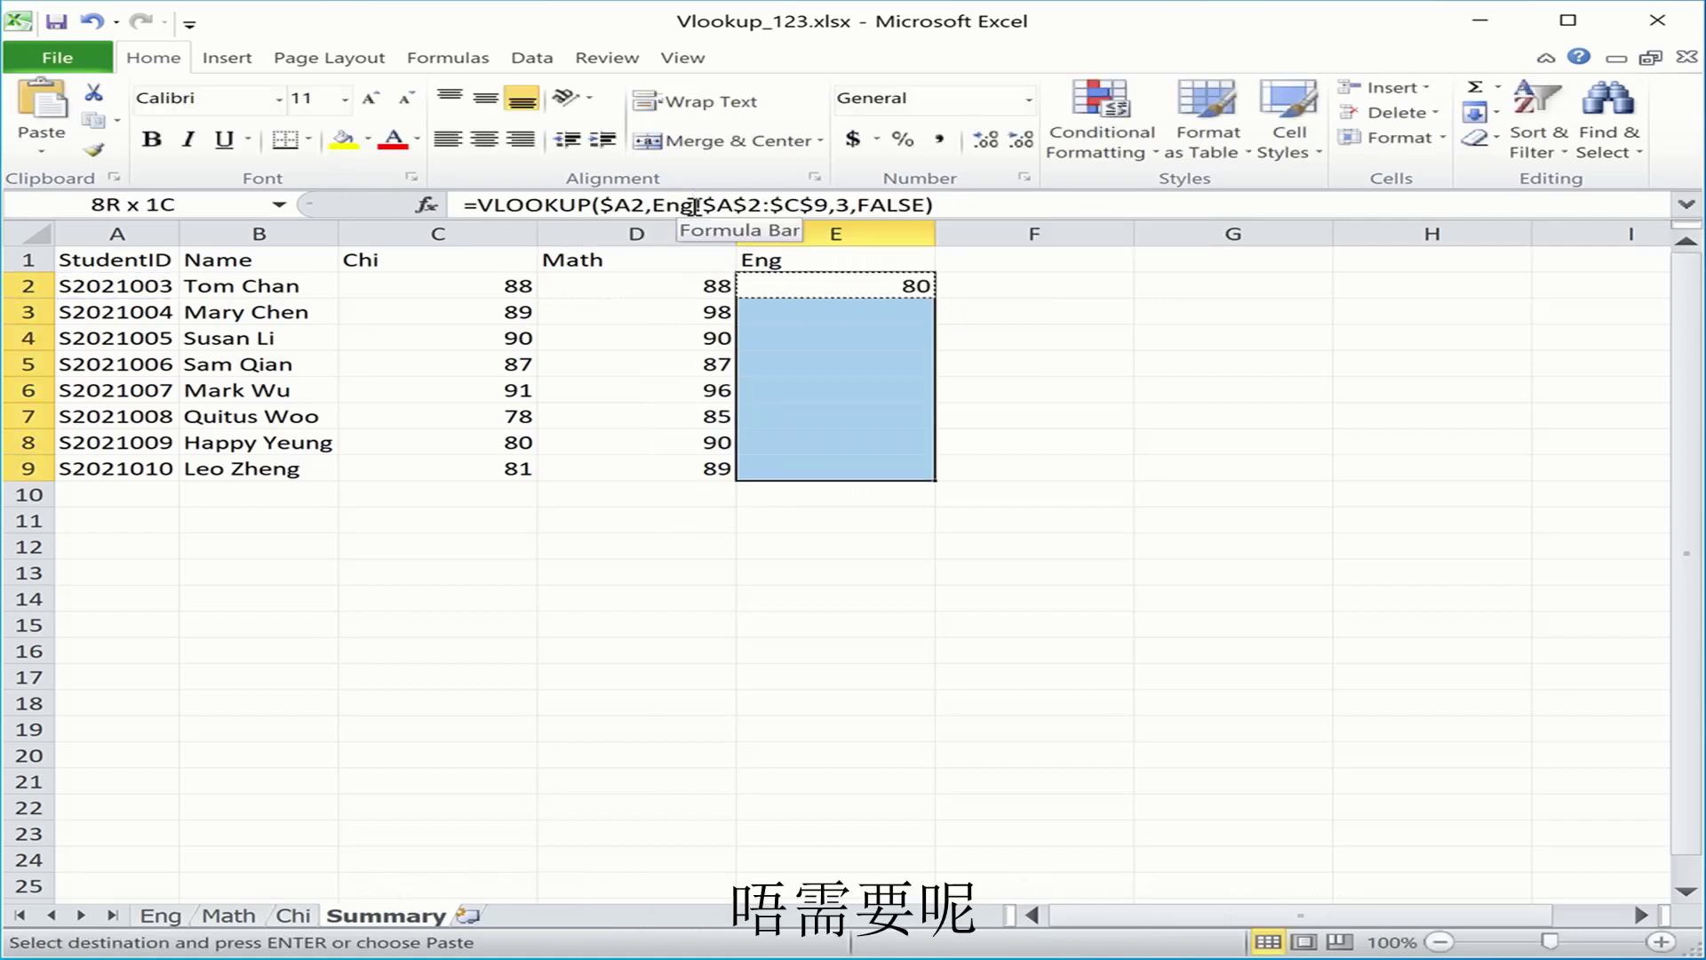
key("ctrl+v")
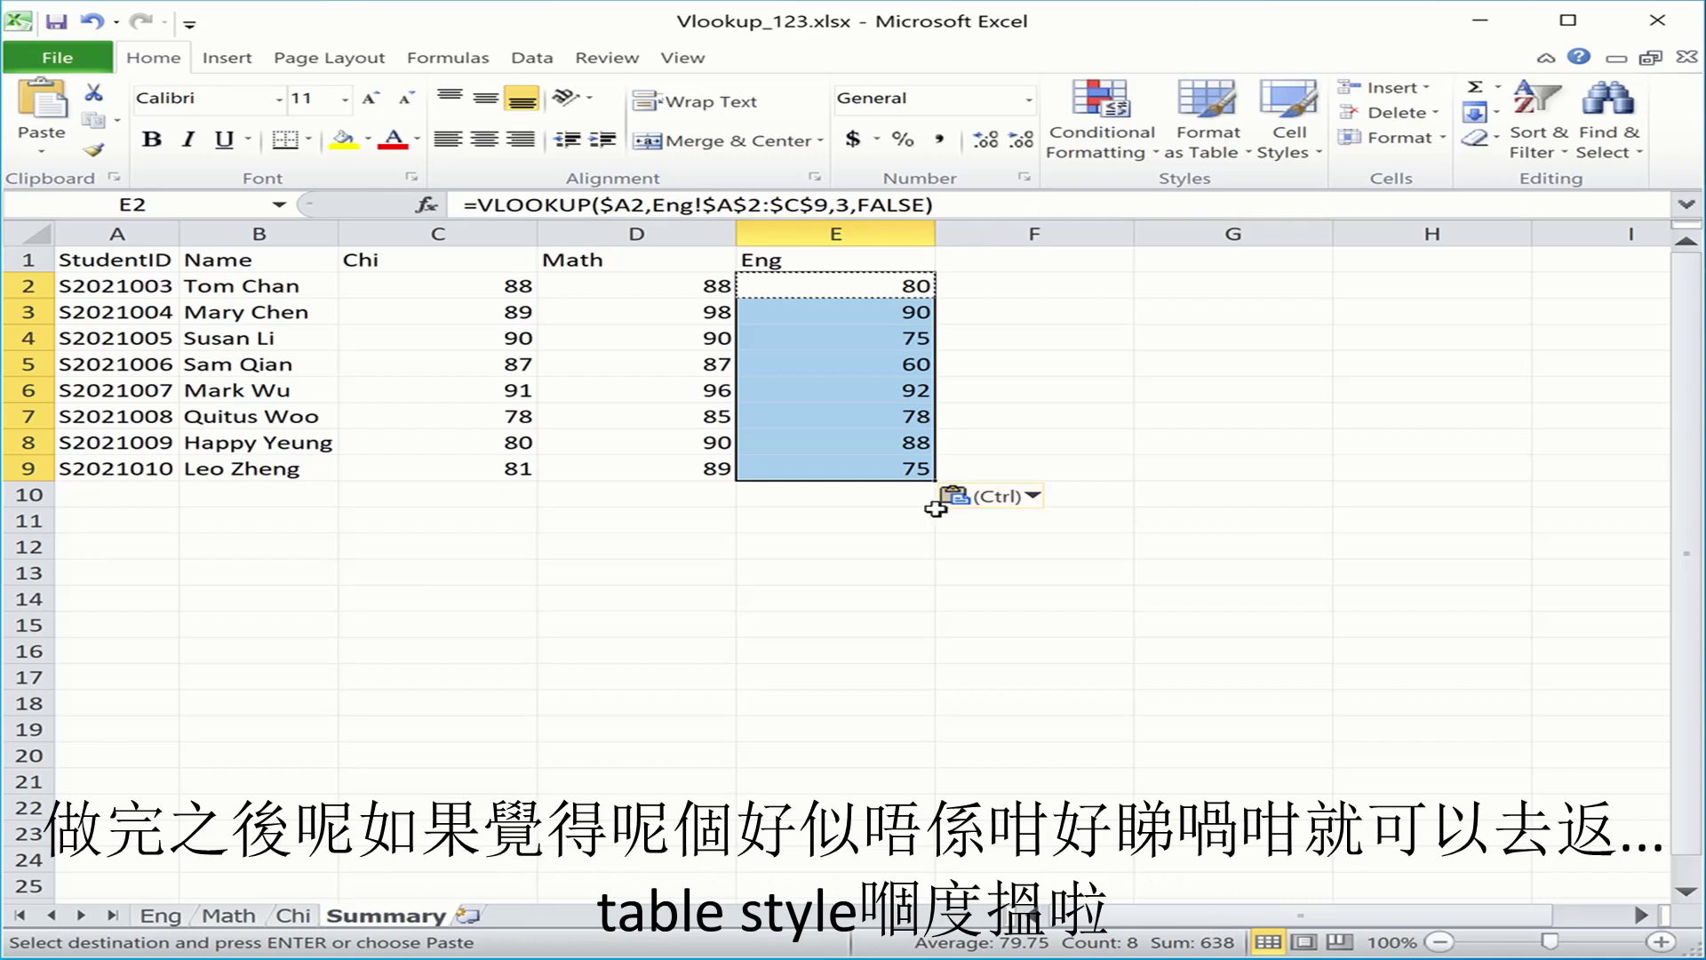
left_click(1142, 438)
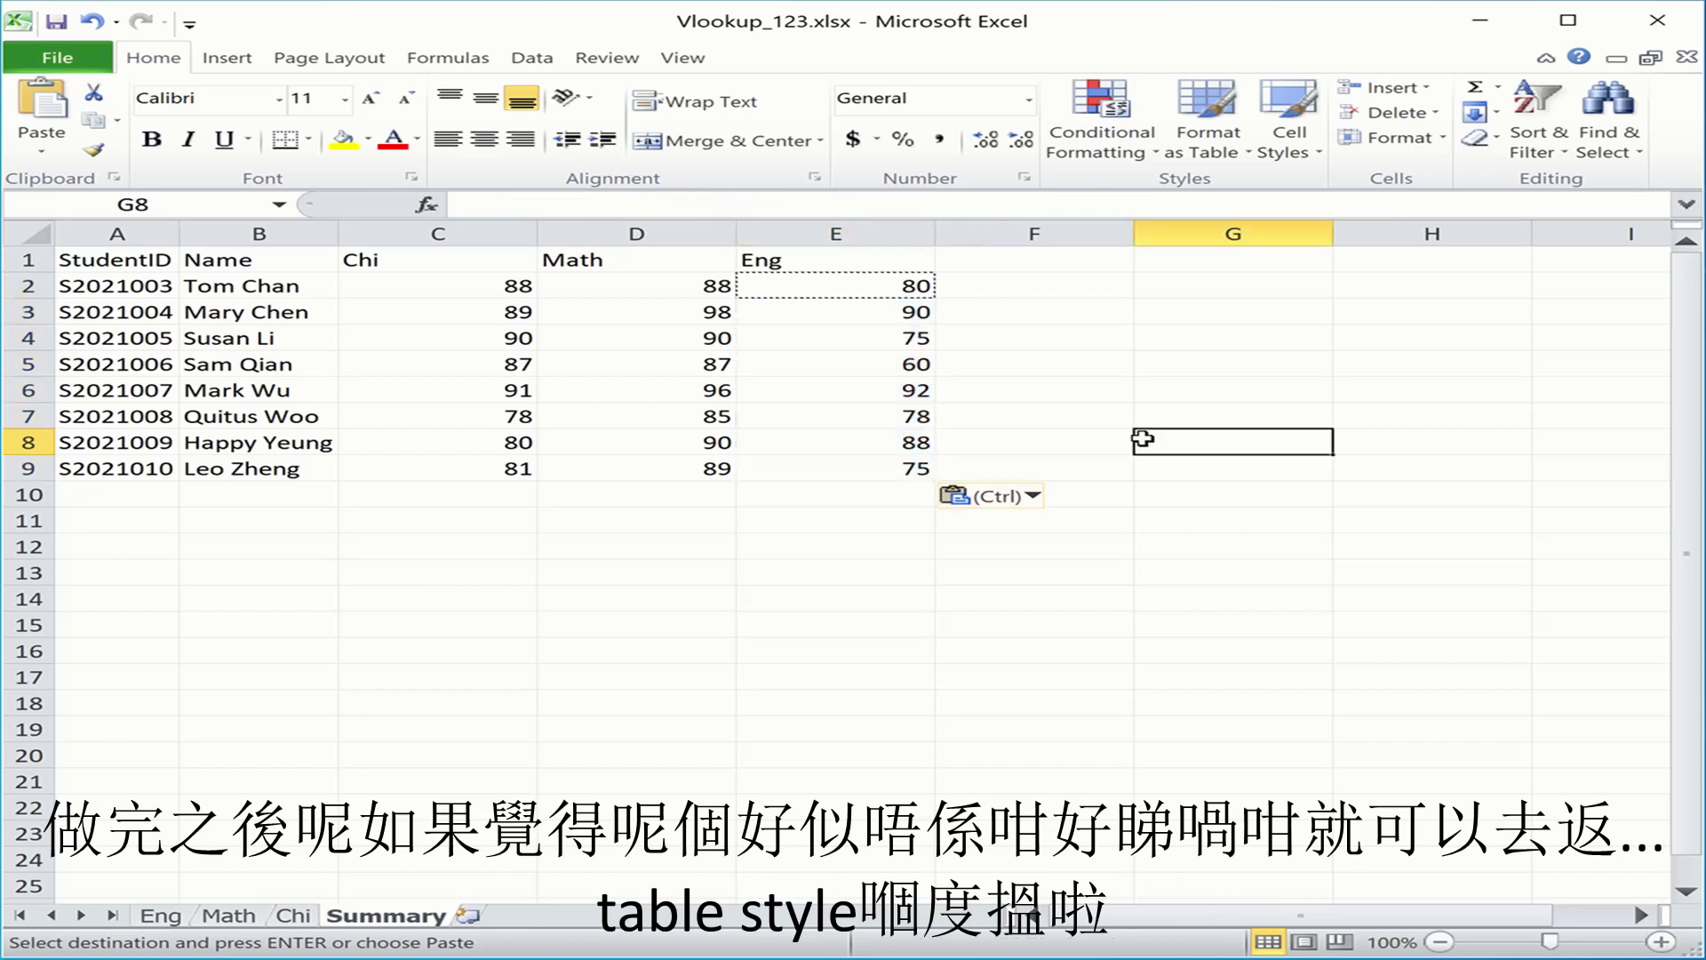
Select A1:E9 and apply a Format as Table gallery style, creating Table1 with filter headers
left_click(143, 256)
left_click_drag(142, 257, 915, 469)
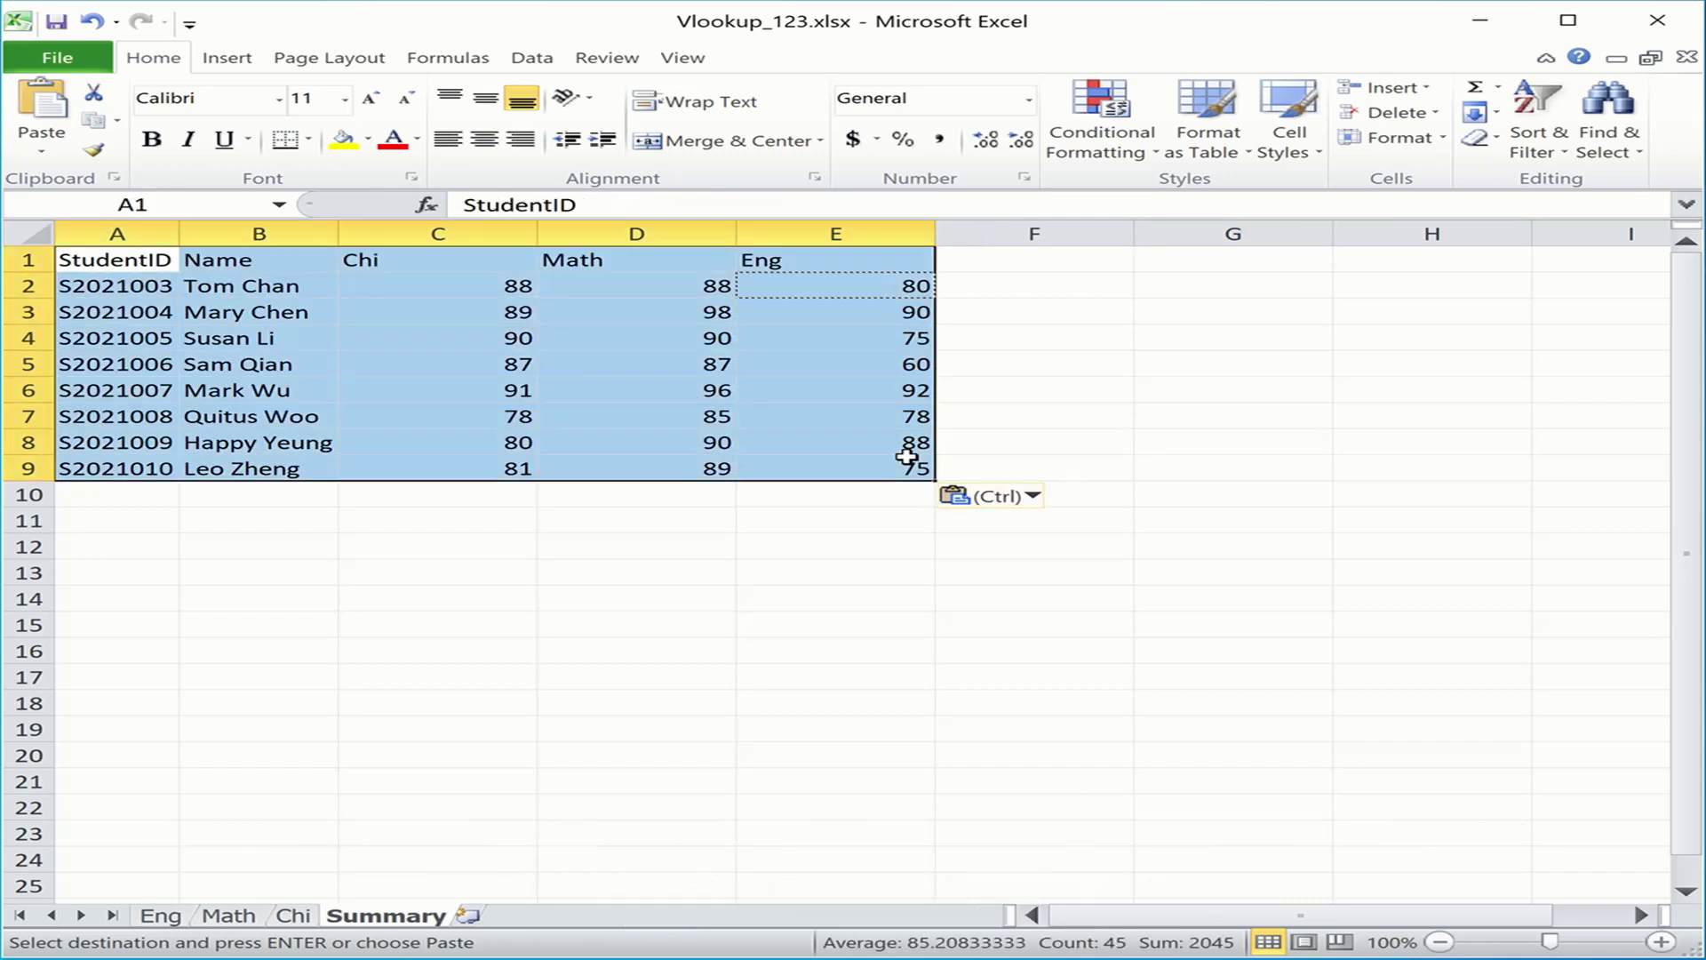
left_click(1209, 134)
left_click(1210, 135)
left_click(1210, 135)
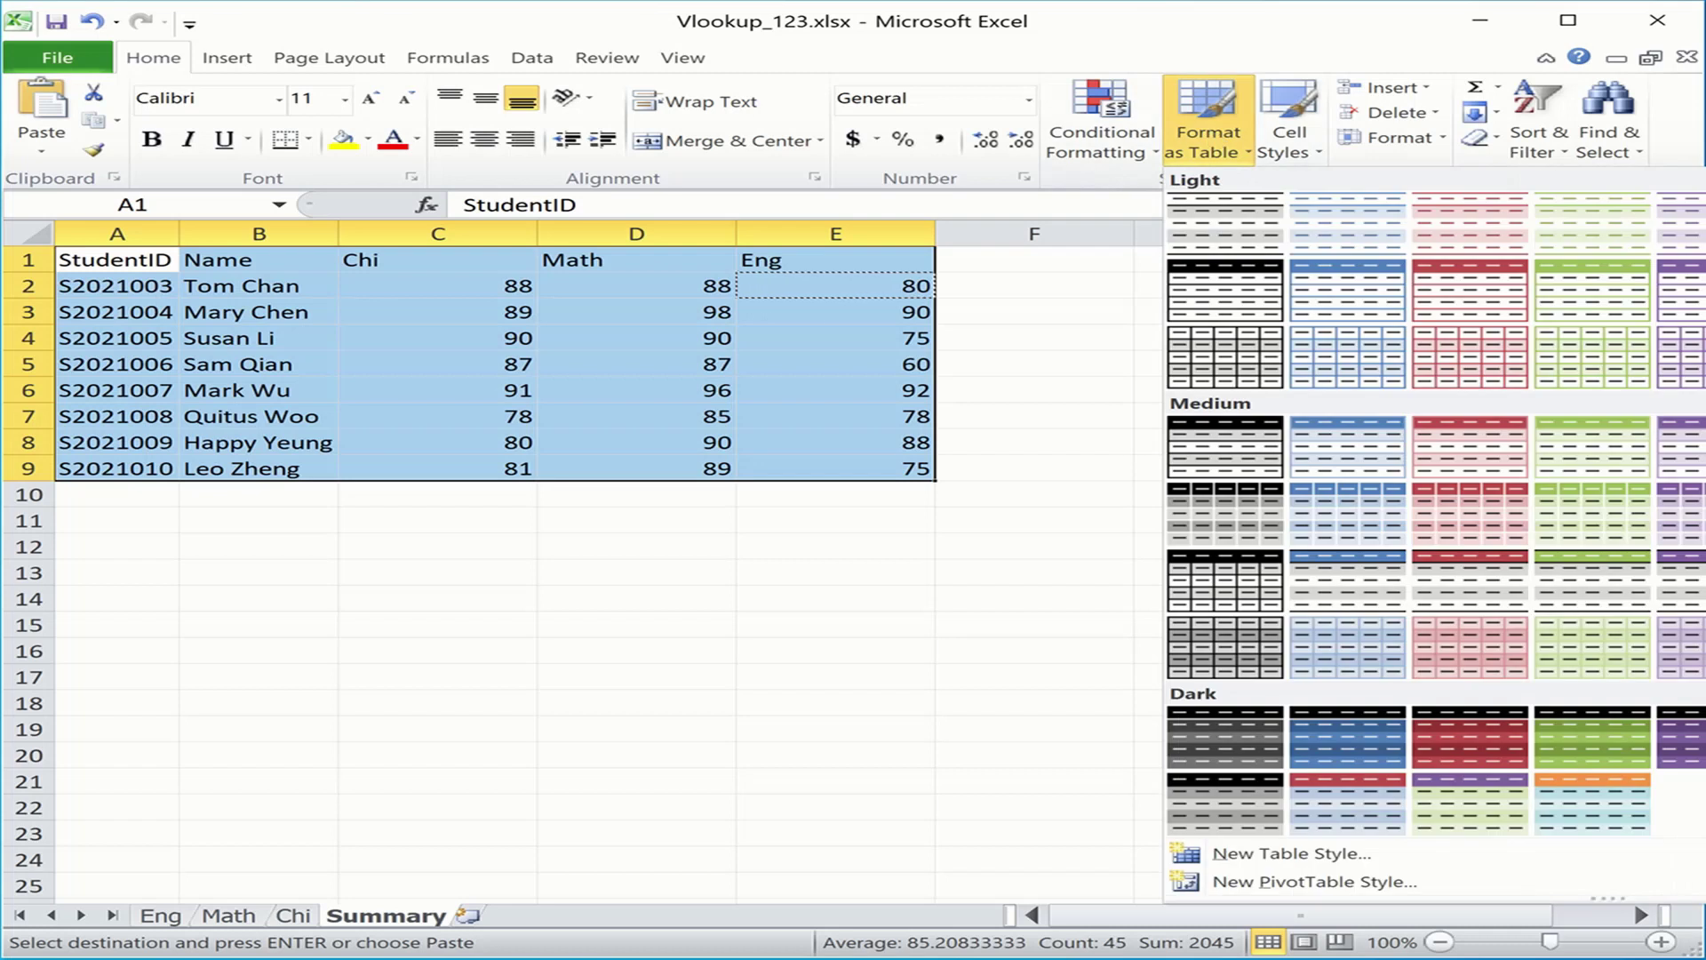
left_click(1377, 289)
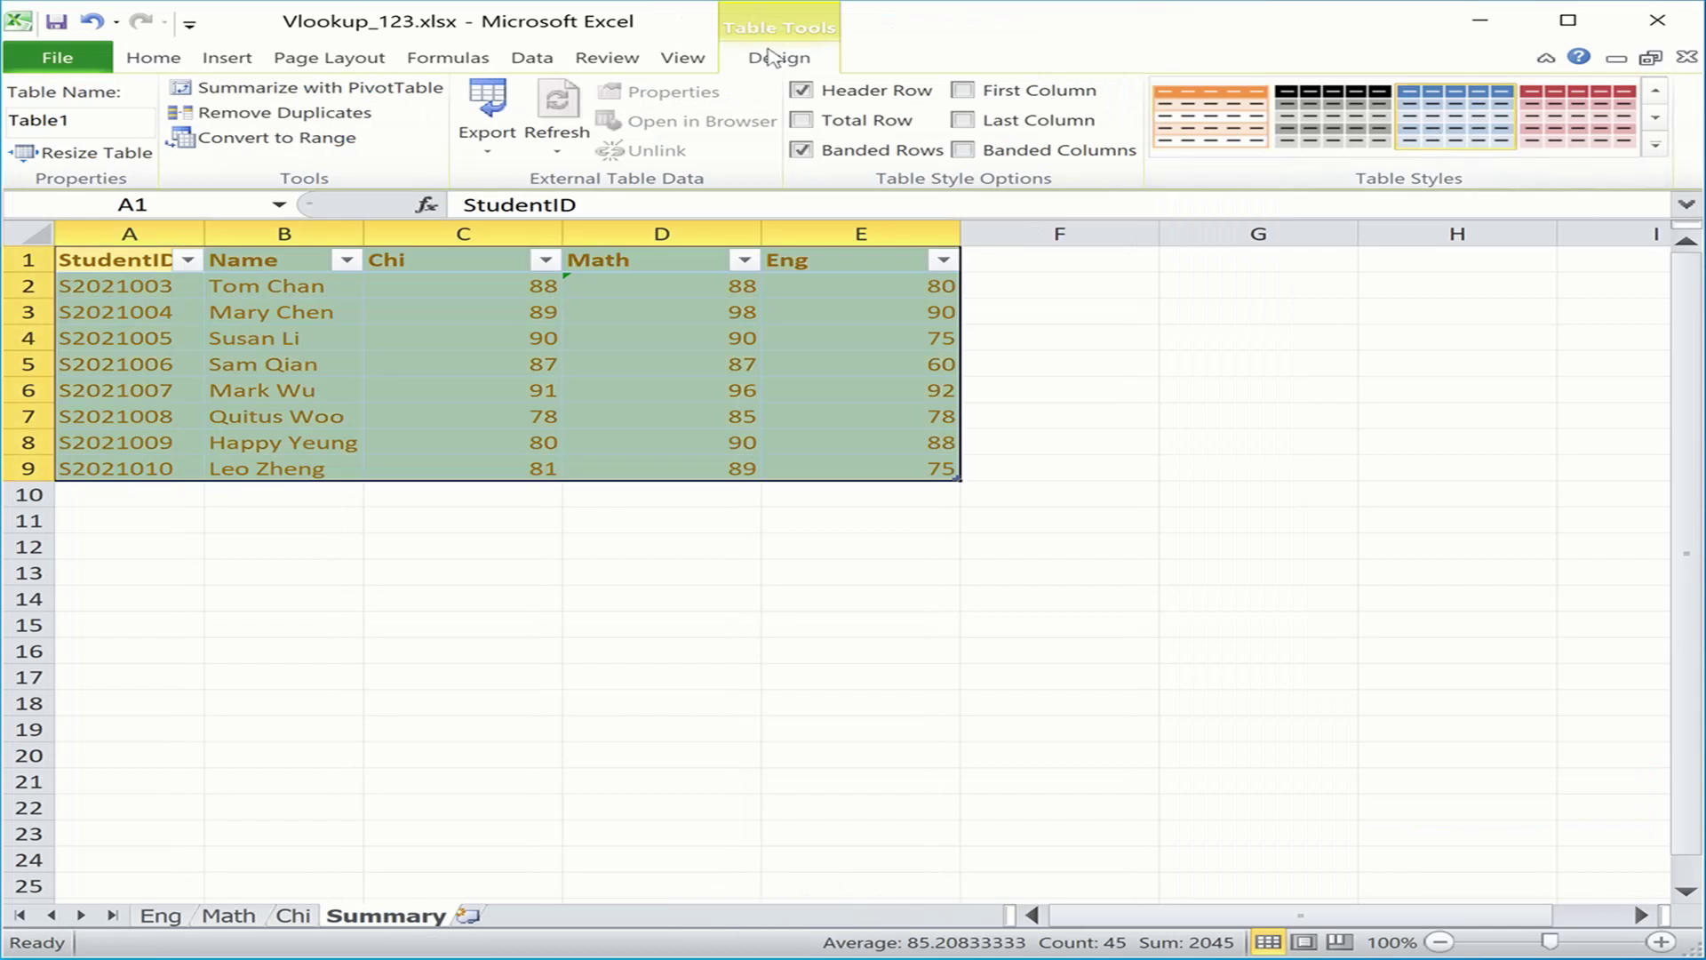
left_click(681, 57)
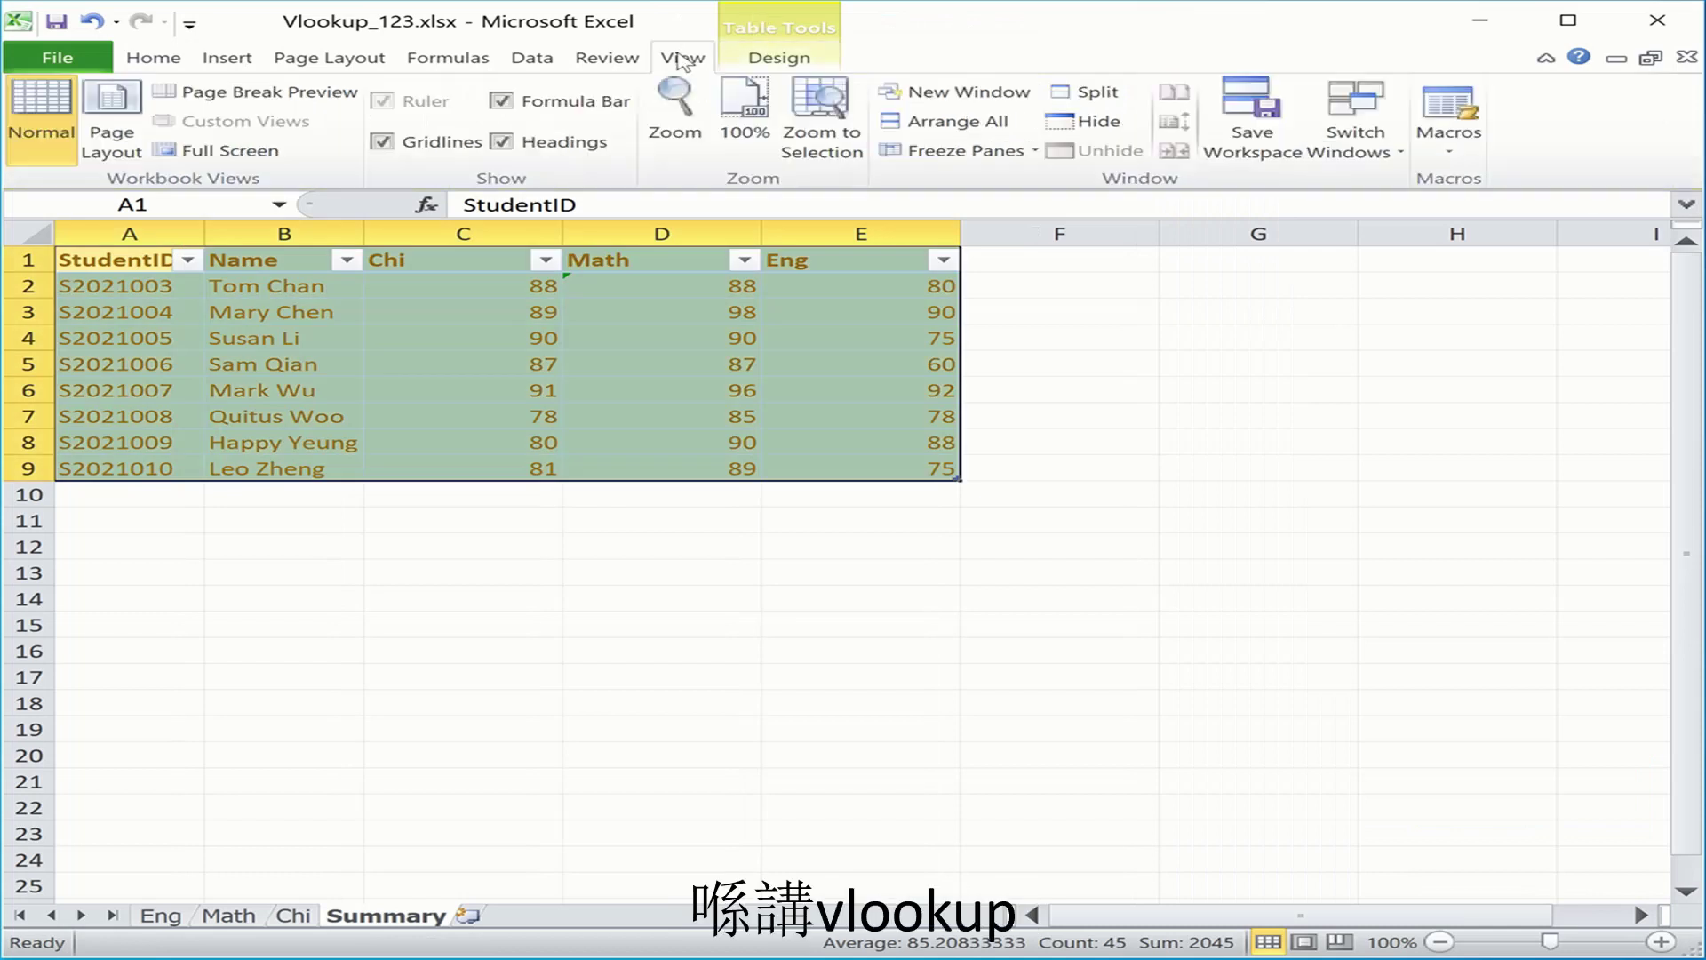
Look through the Review, Formulas, Page Layout and Insert ribbon tabs, then return to Home
left_click(607, 57)
left_click(485, 57)
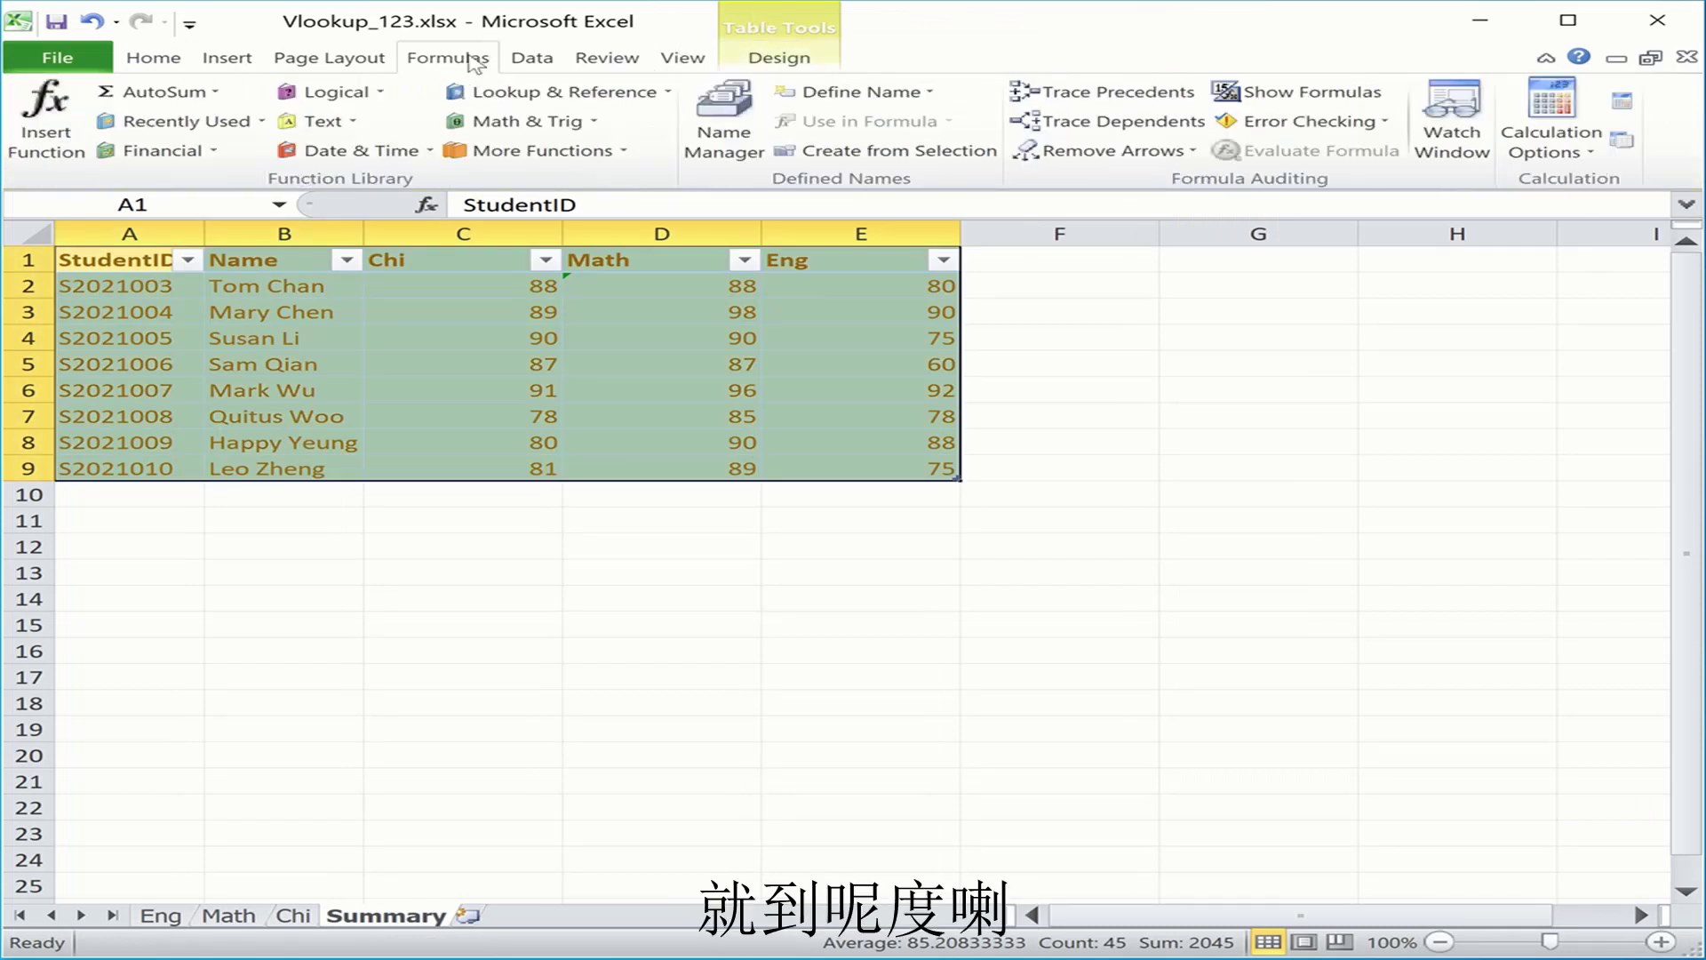
left_click(364, 55)
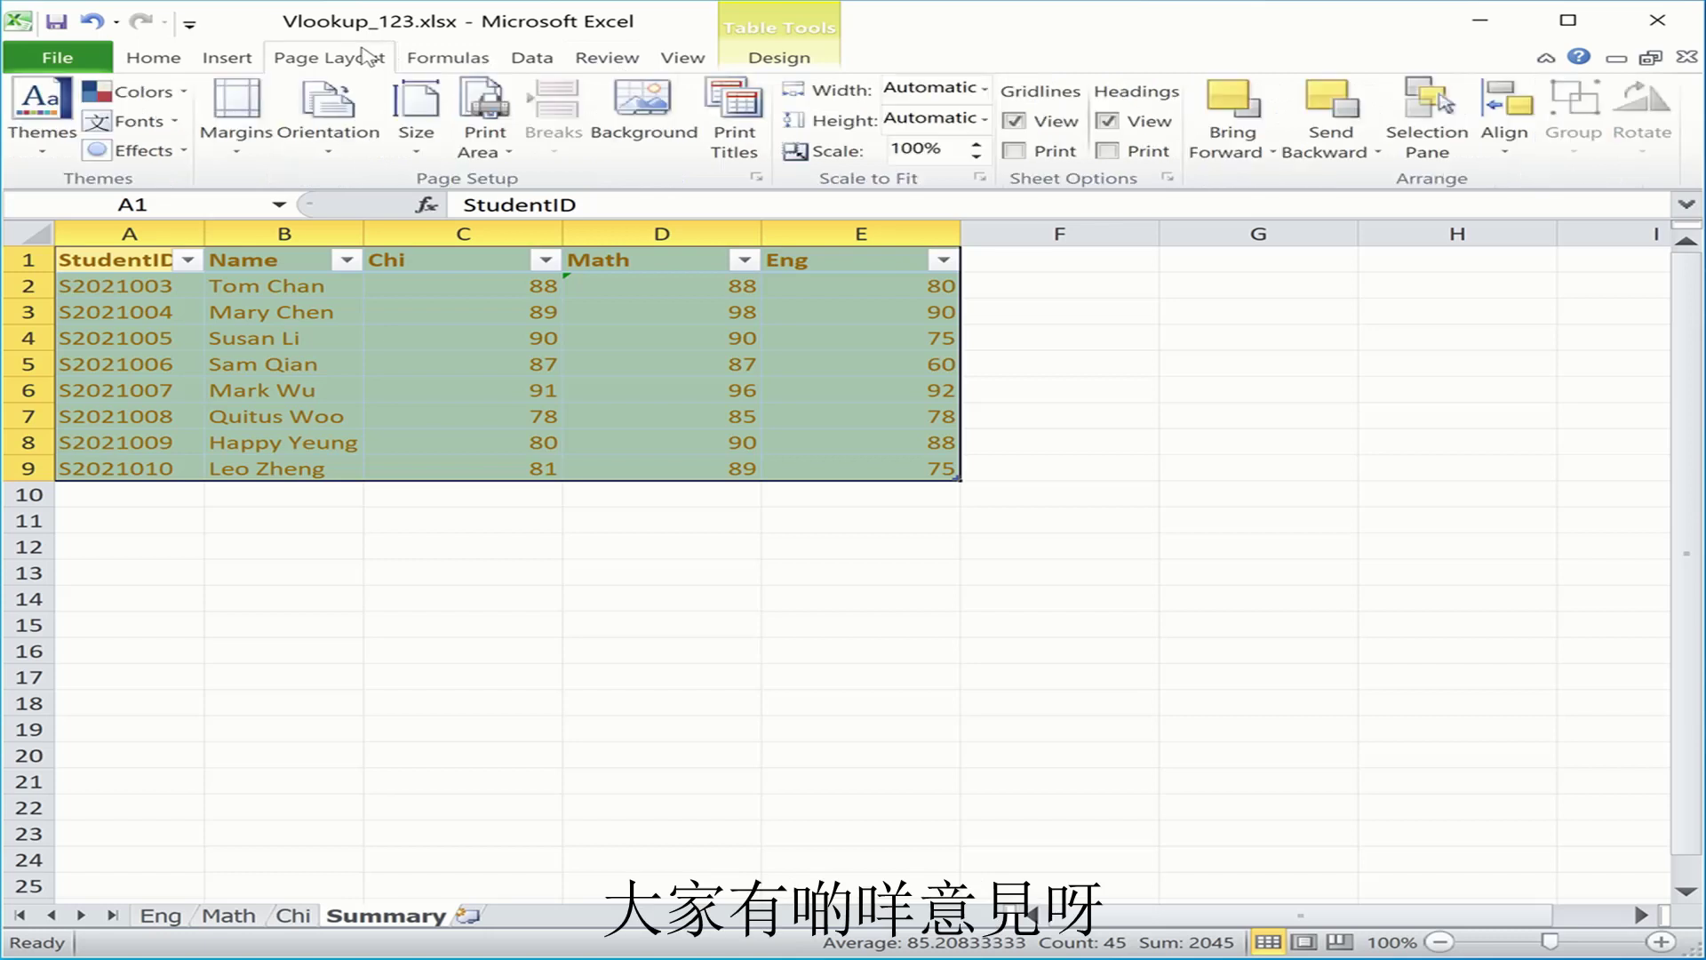
left_click(229, 58)
left_click(169, 66)
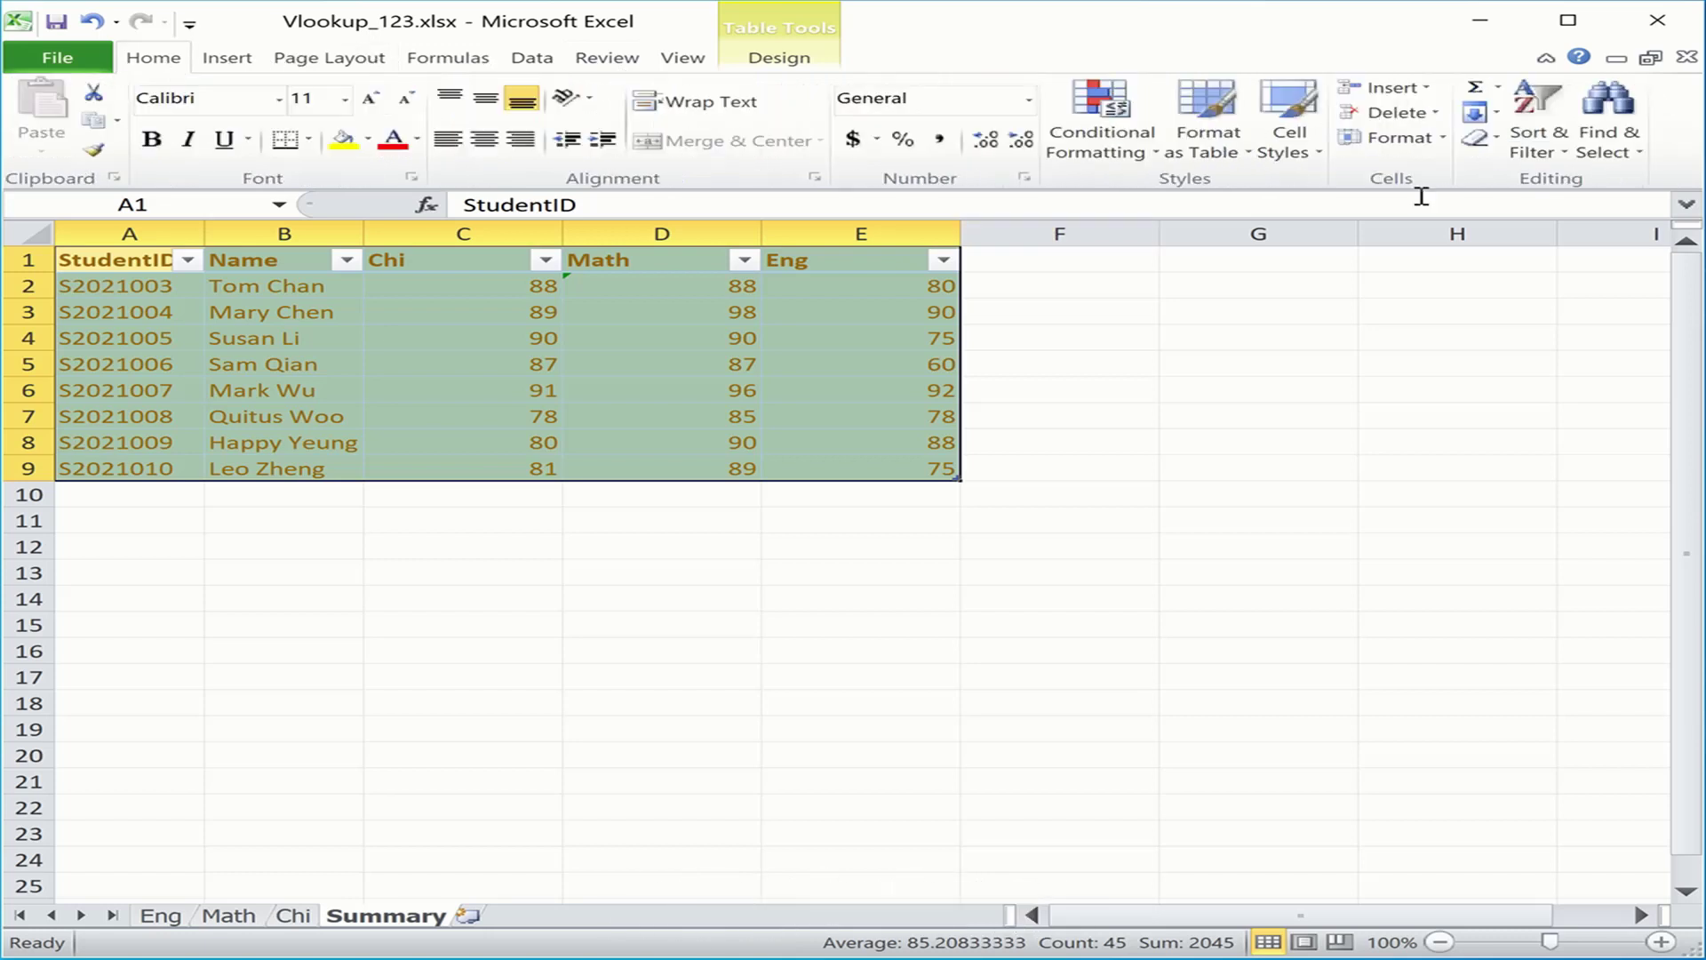
Apply the Normal cell style to the table, then deselect it to view the blue banding
left_click(1284, 147)
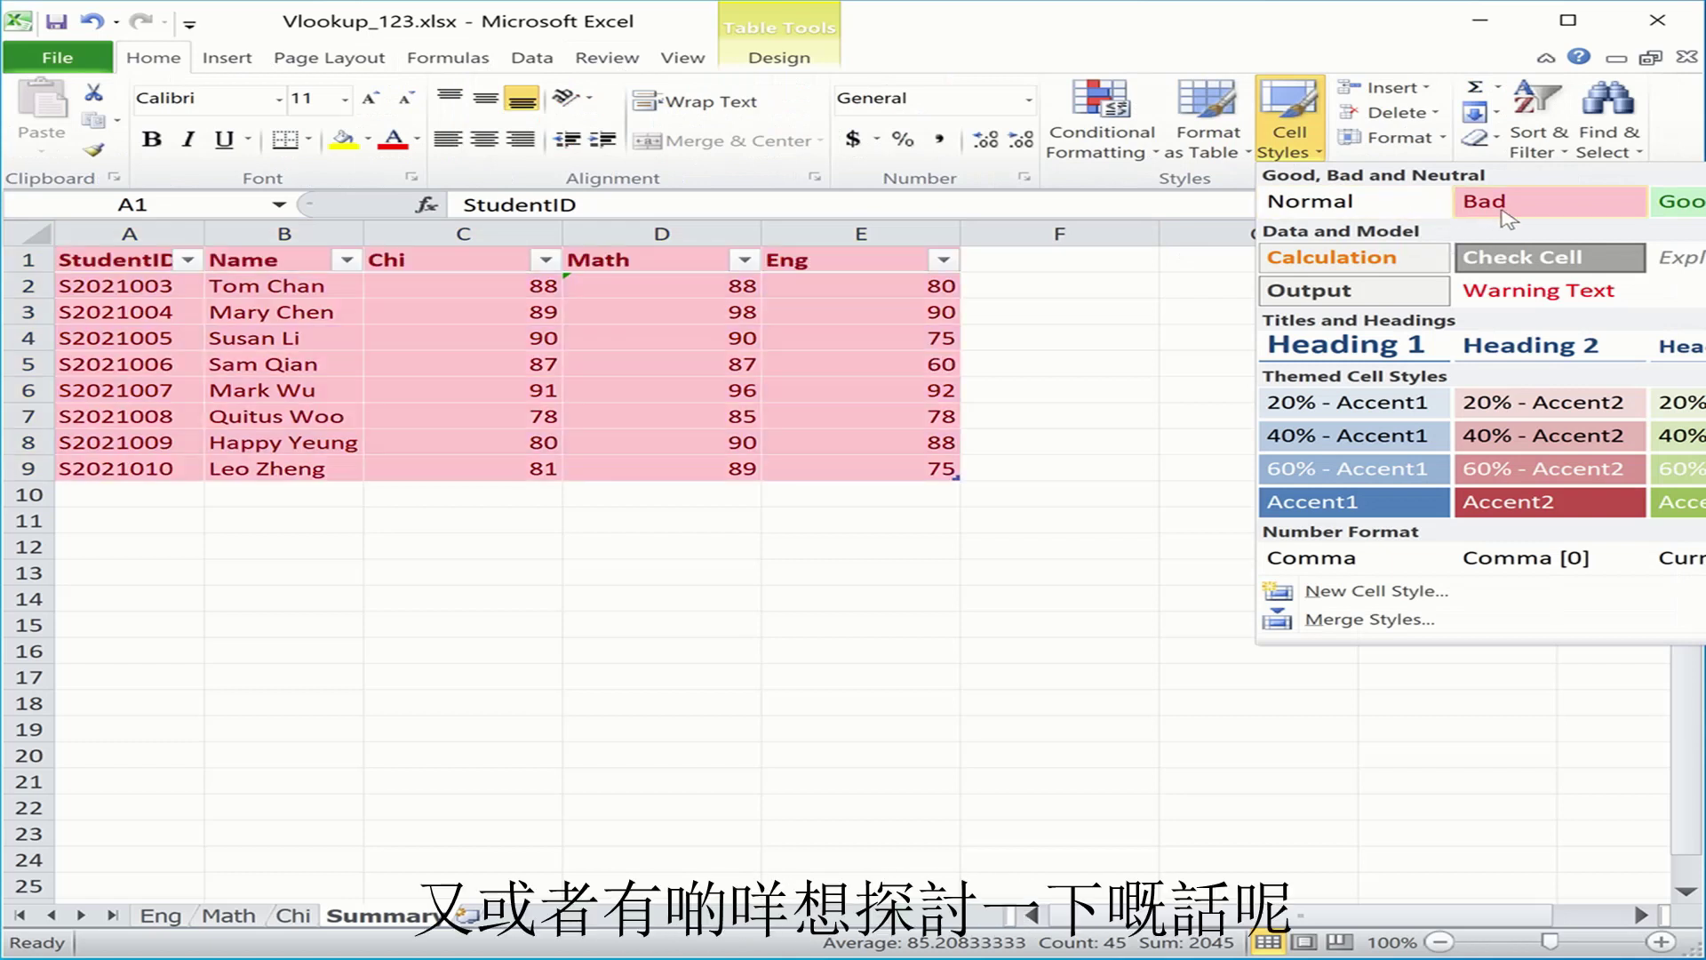
left_click(1369, 206)
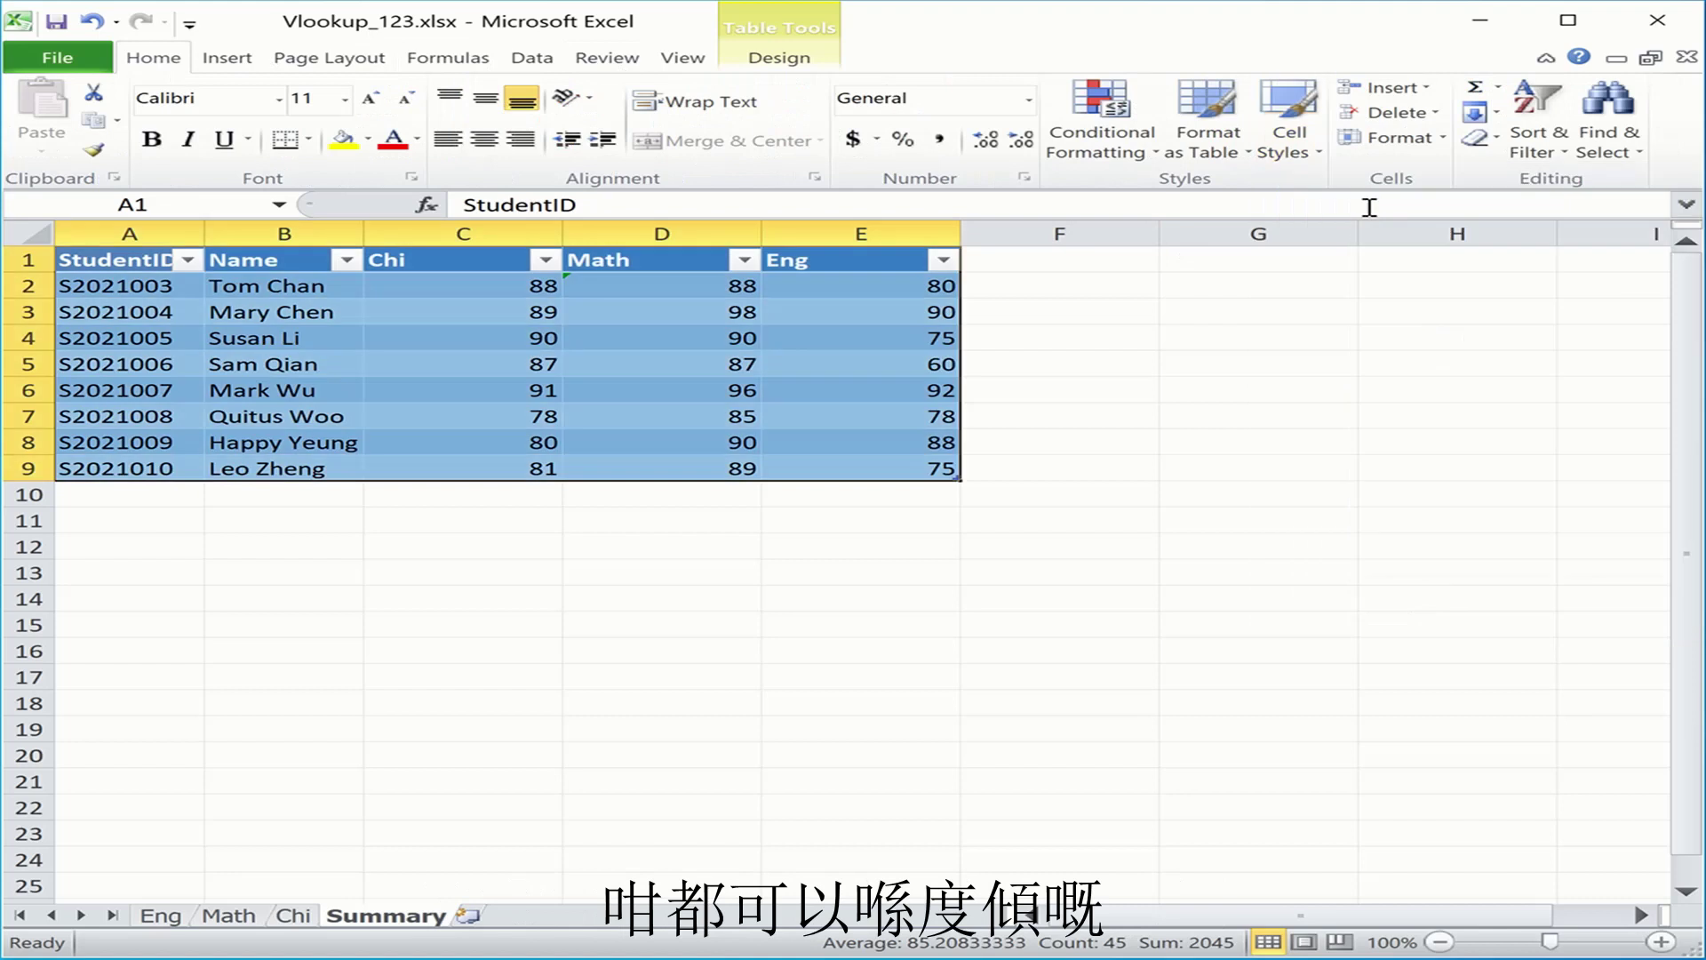
left_click(1031, 437)
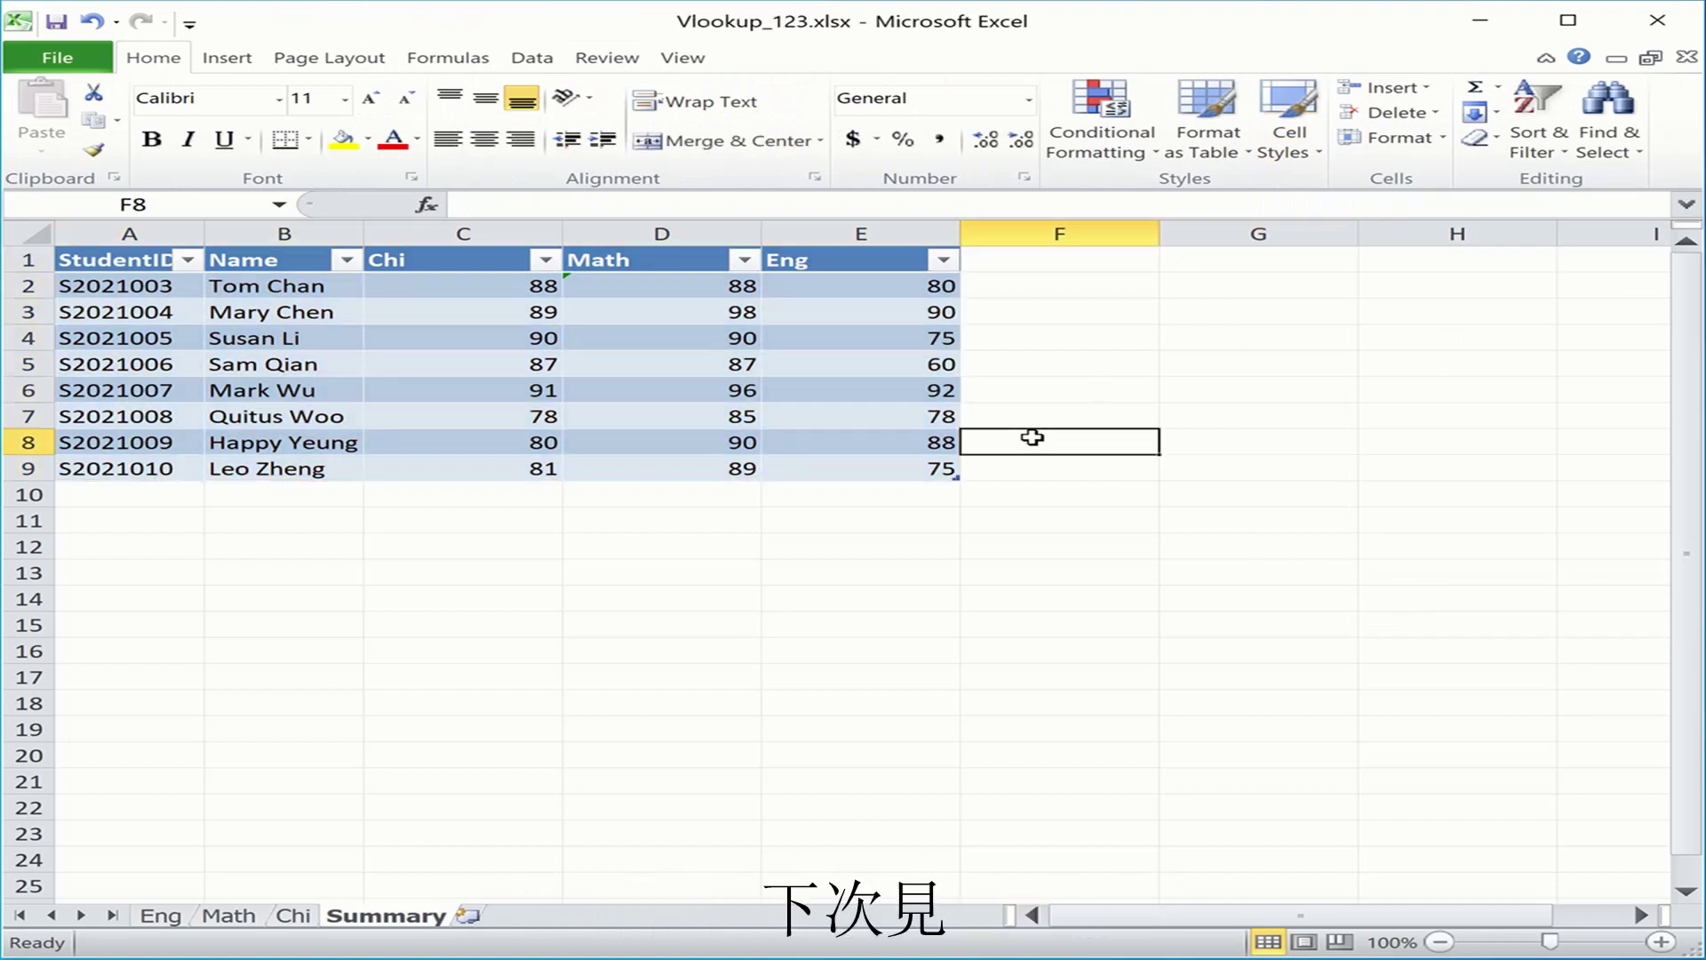